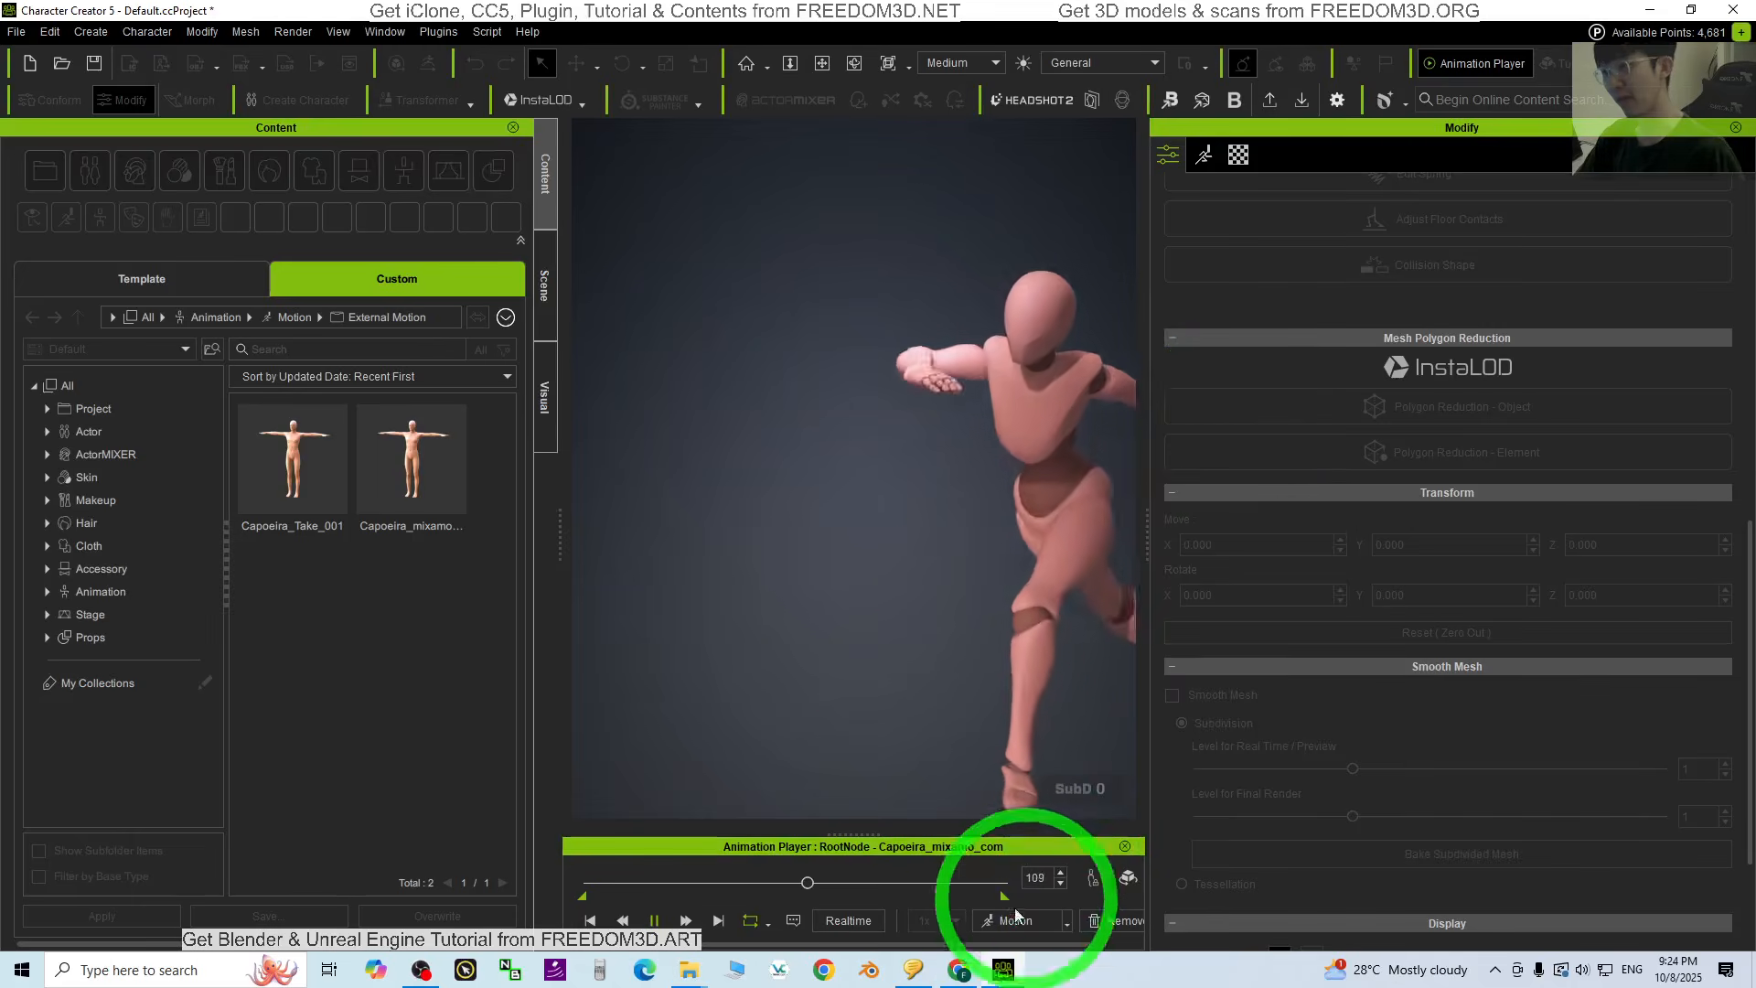
Step: Stop the Capoeira playback, start a new empty project and show the template content library
left_click(944, 969)
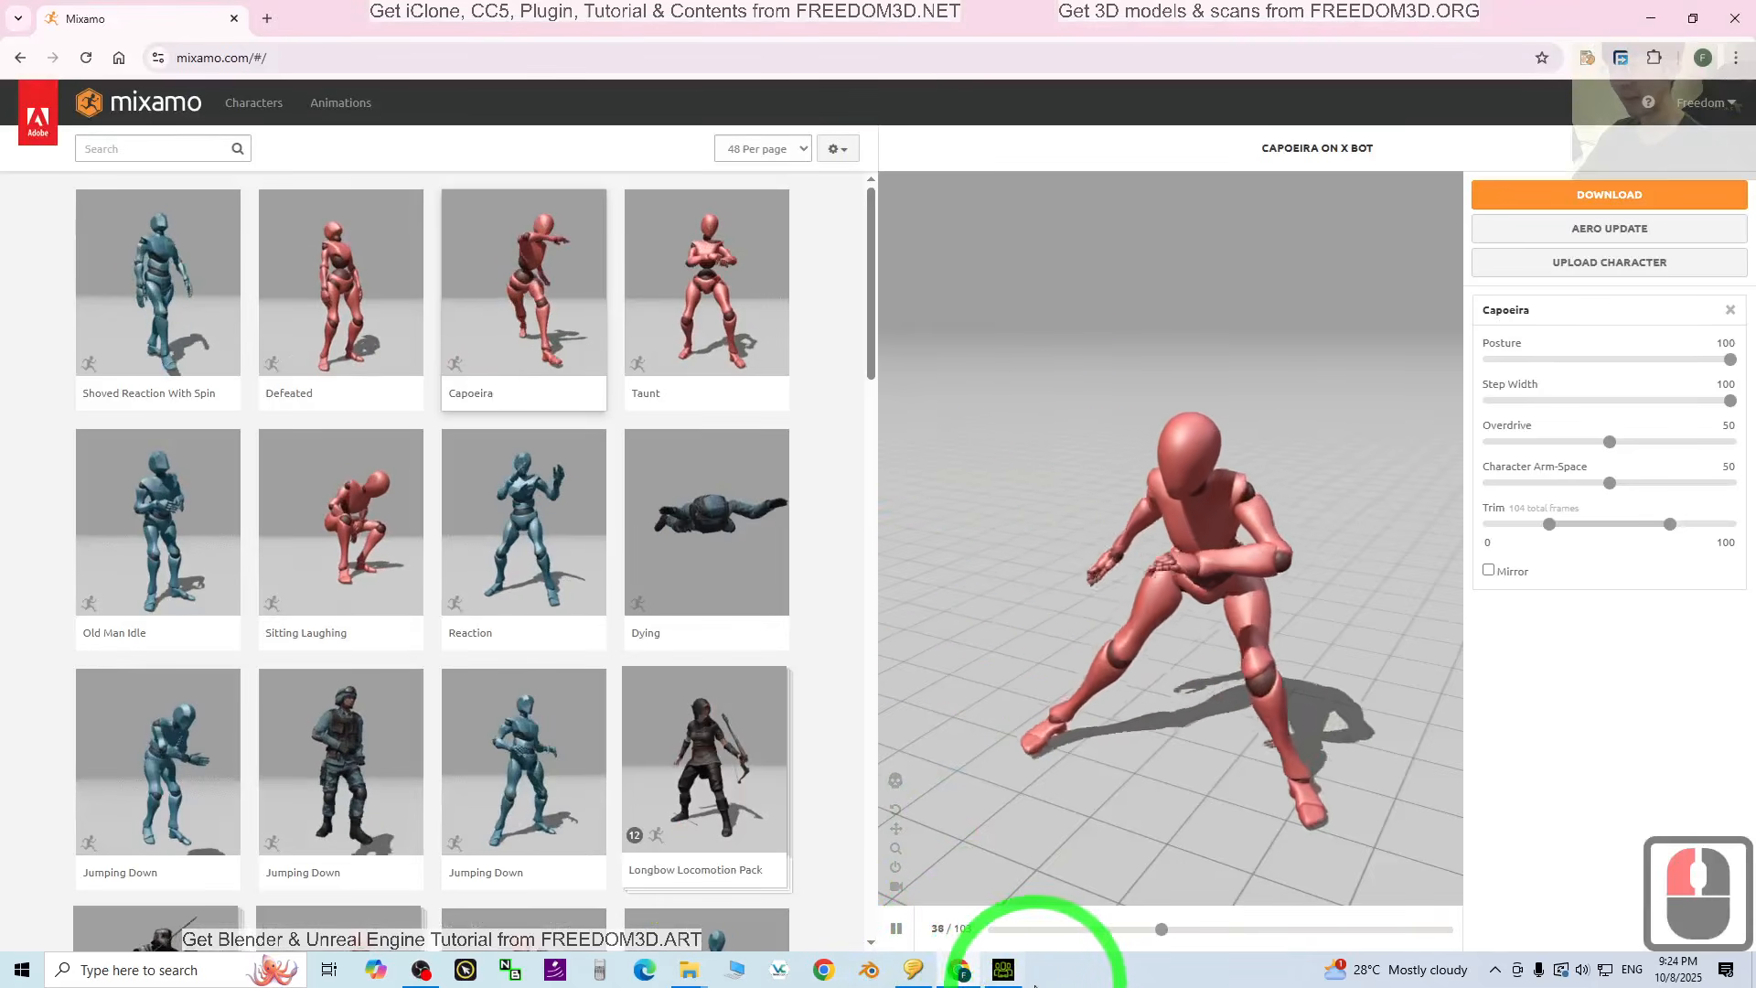
left_click(958, 972)
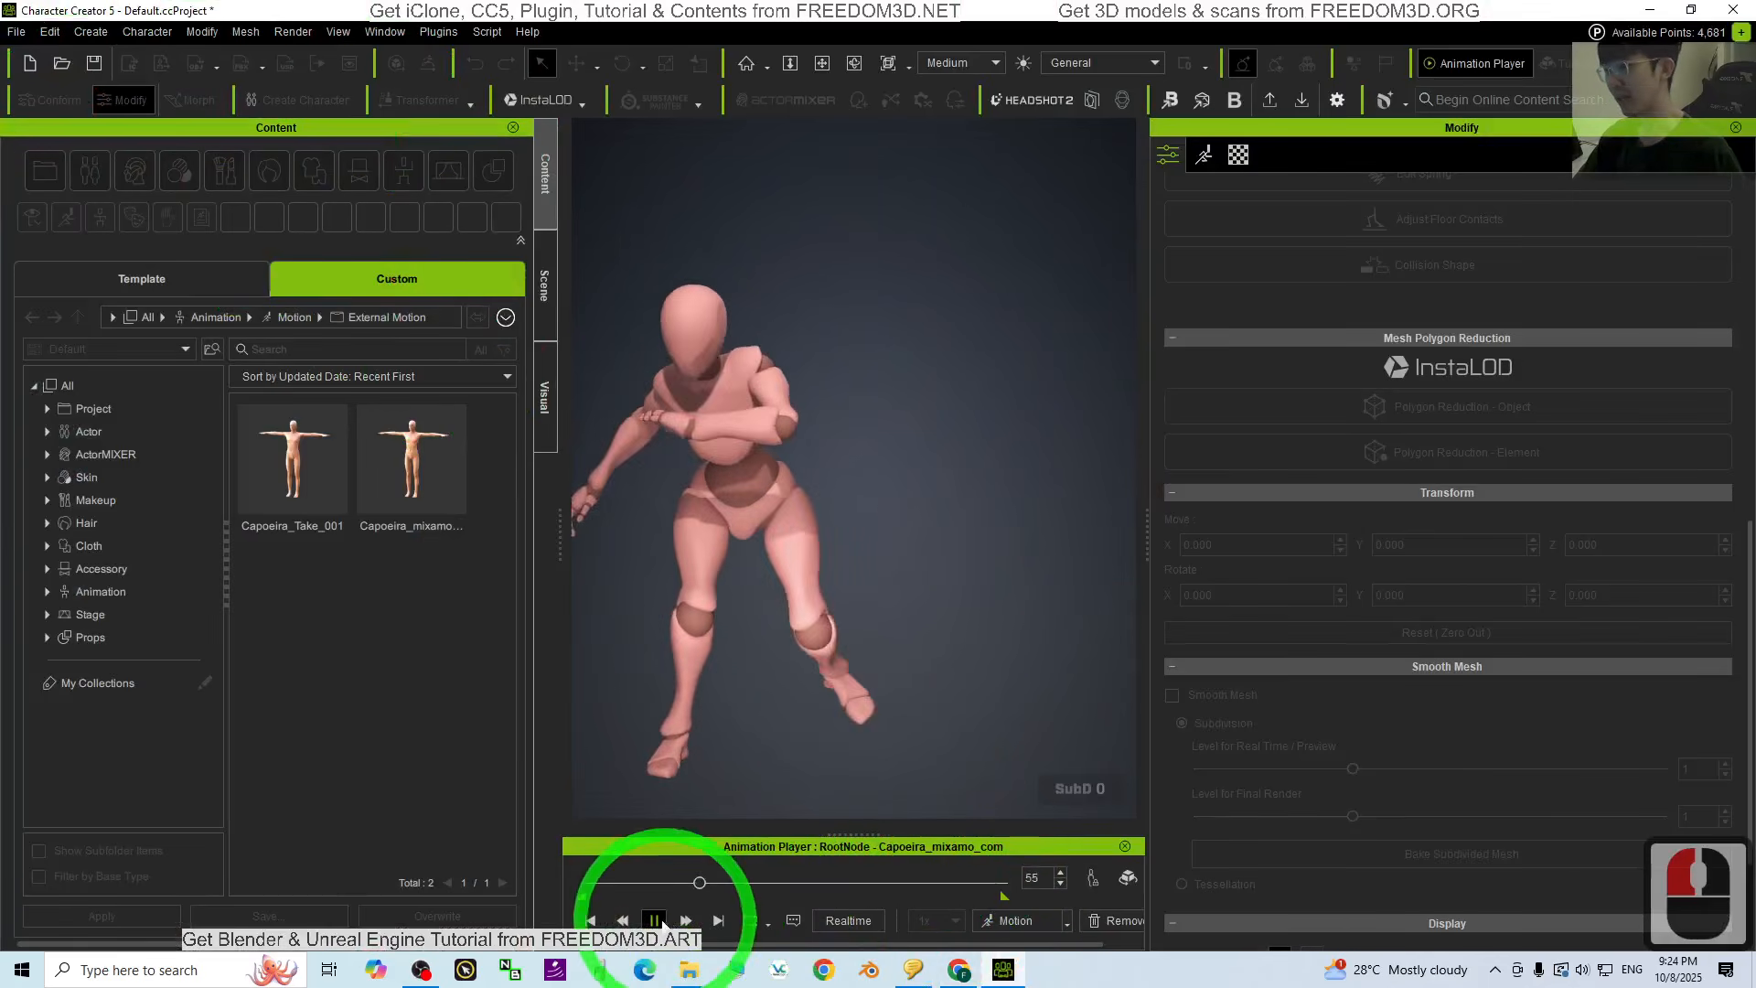
left_click(827, 615)
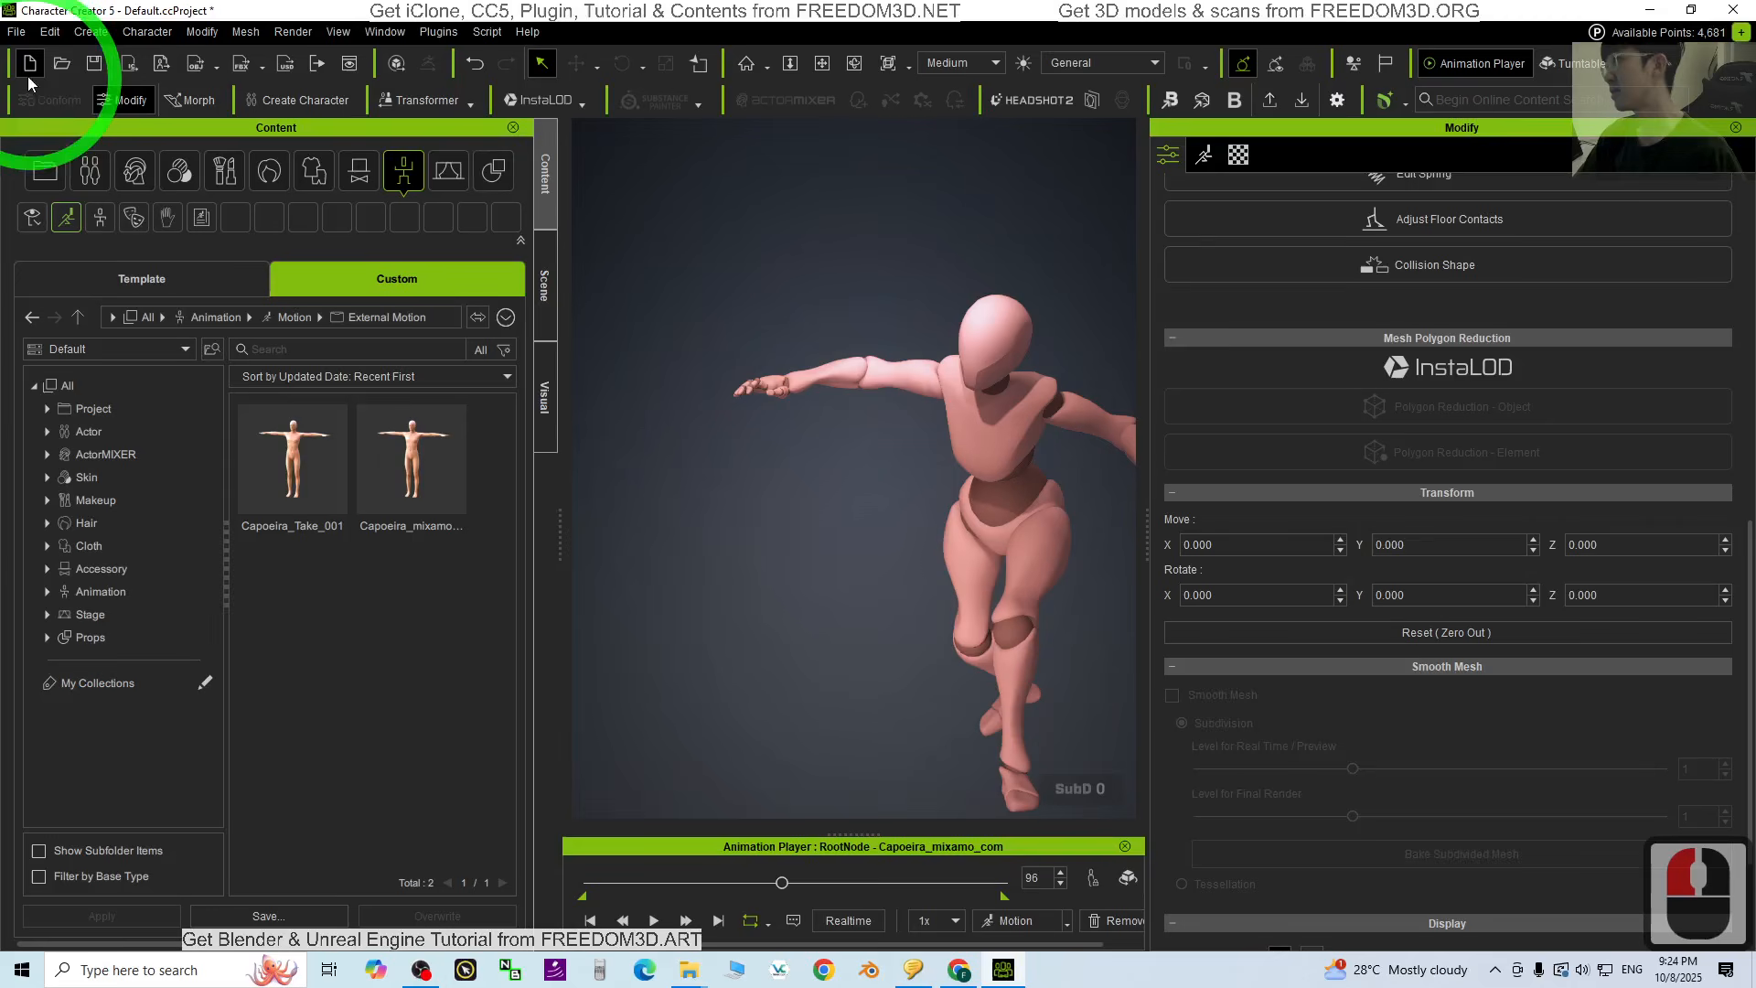
left_click(30, 62)
left_click(909, 523)
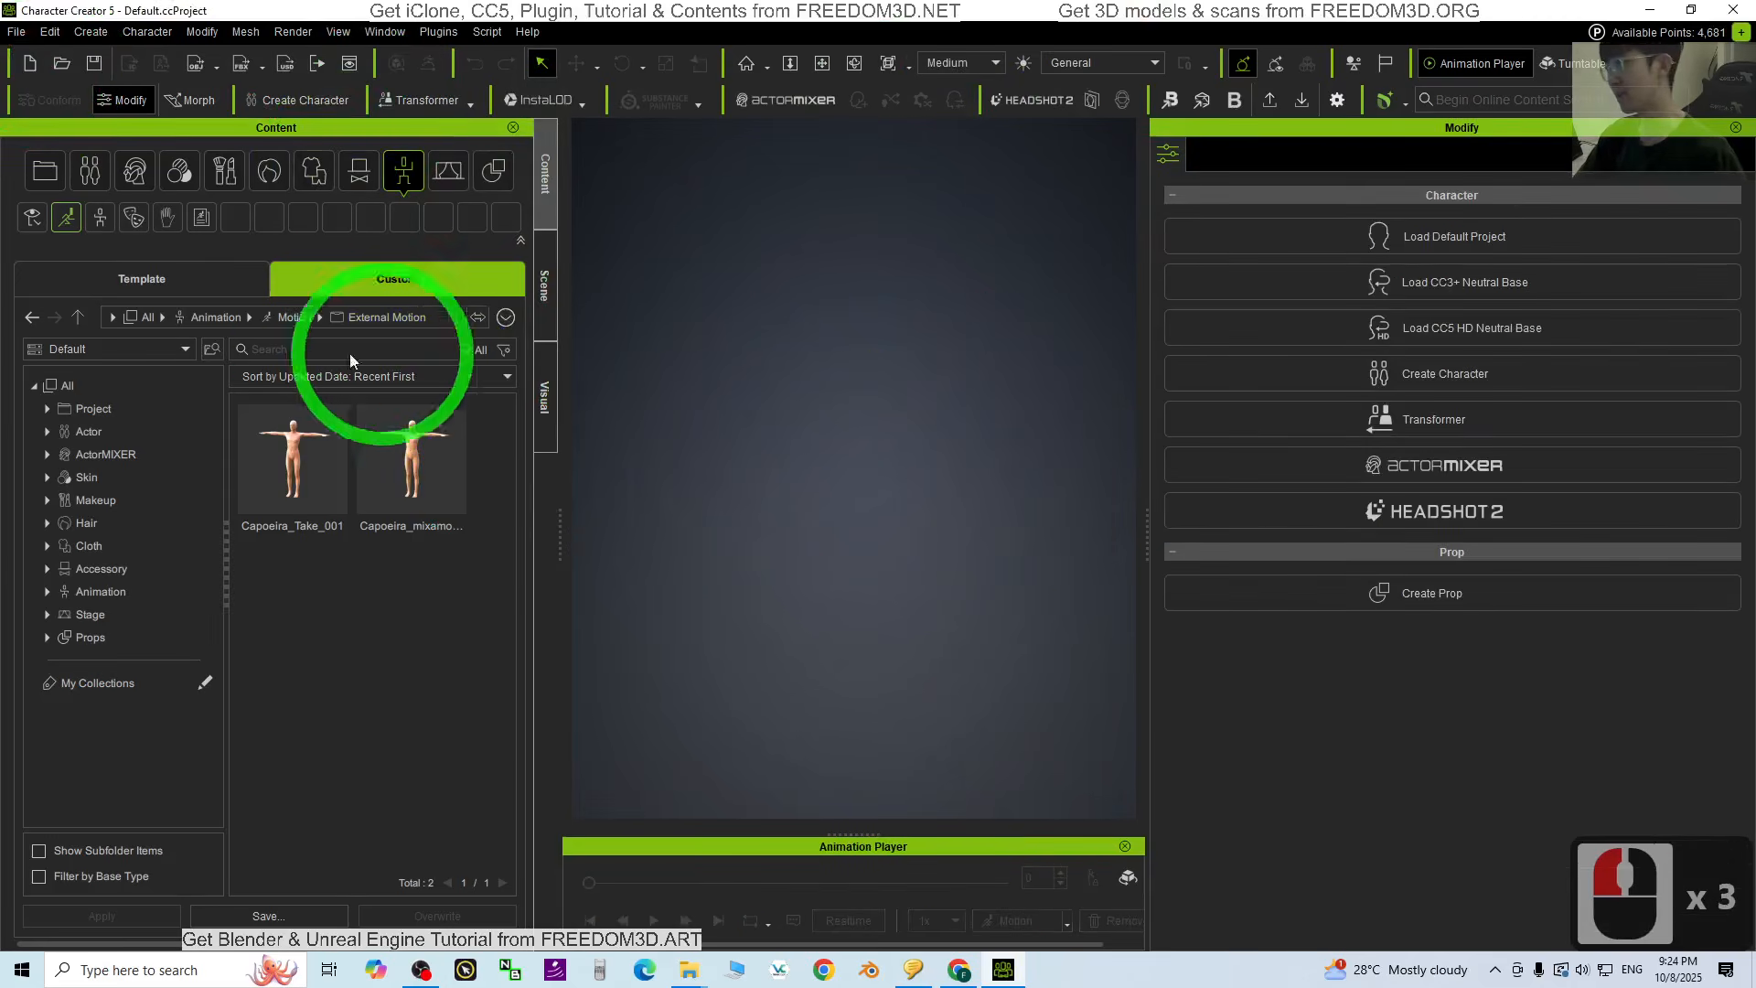
left_click(195, 279)
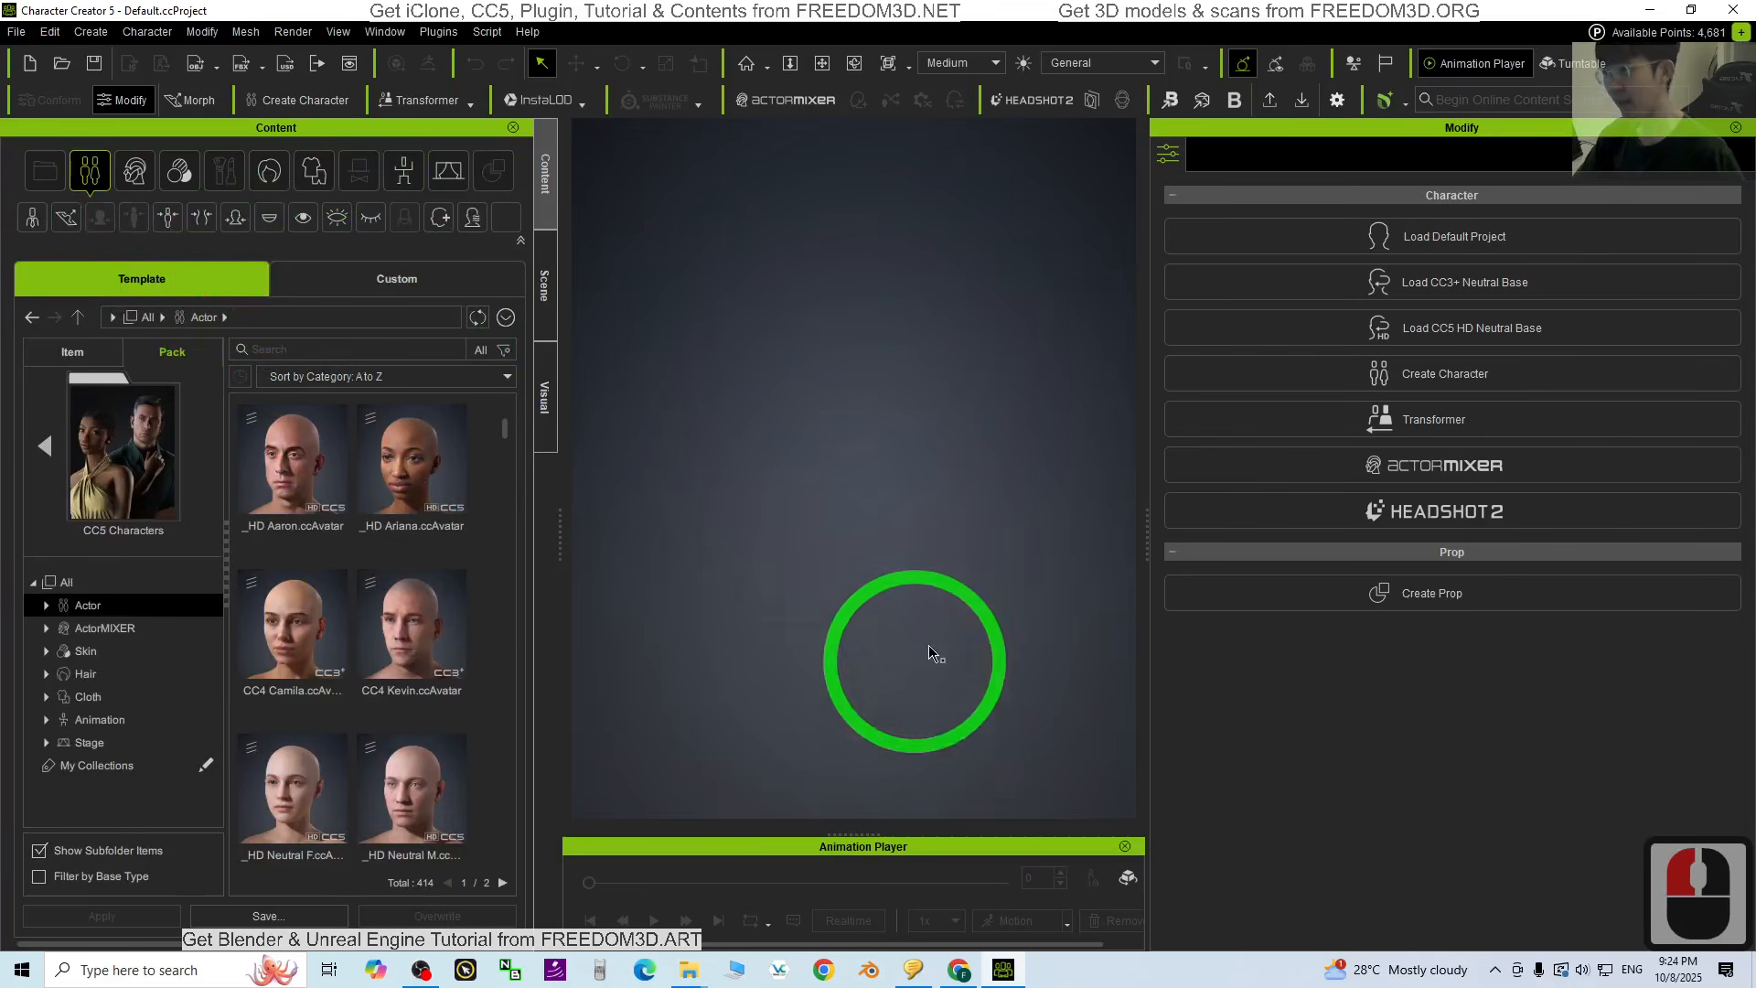
Step: Switch to Mixamo in the browser and load the Rumba Dancing animation into the preview
left_click(959, 969)
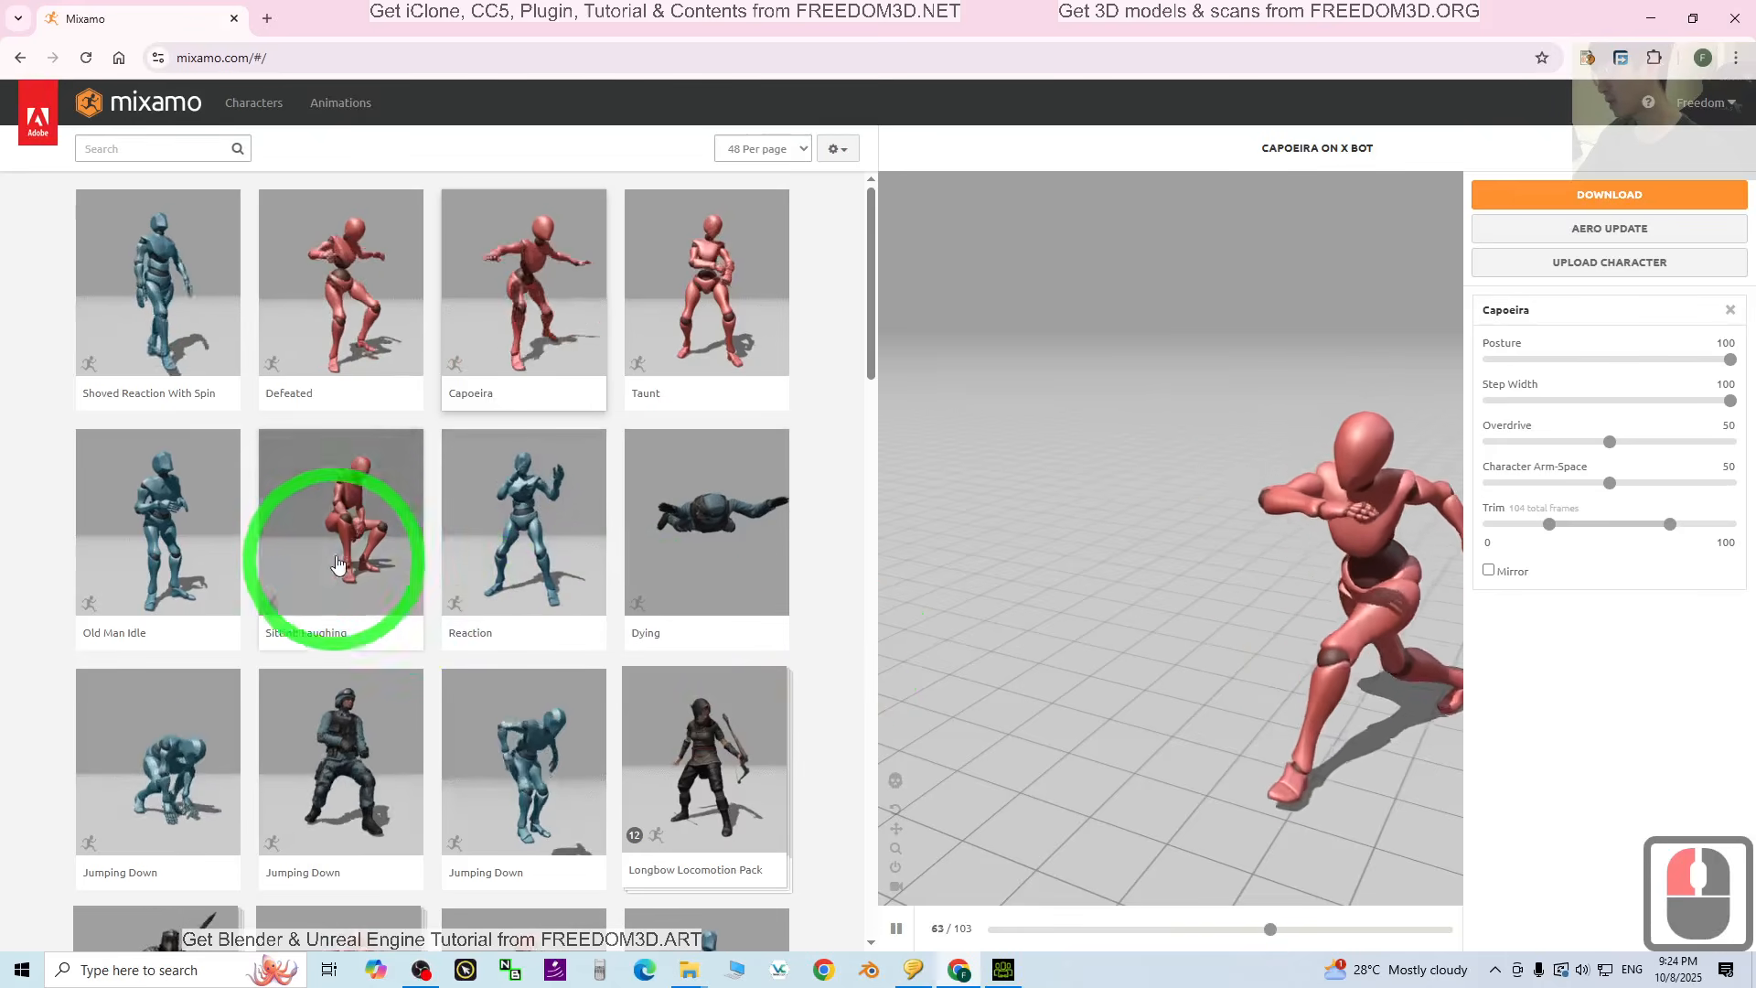
scroll(498, 558, "down", 4)
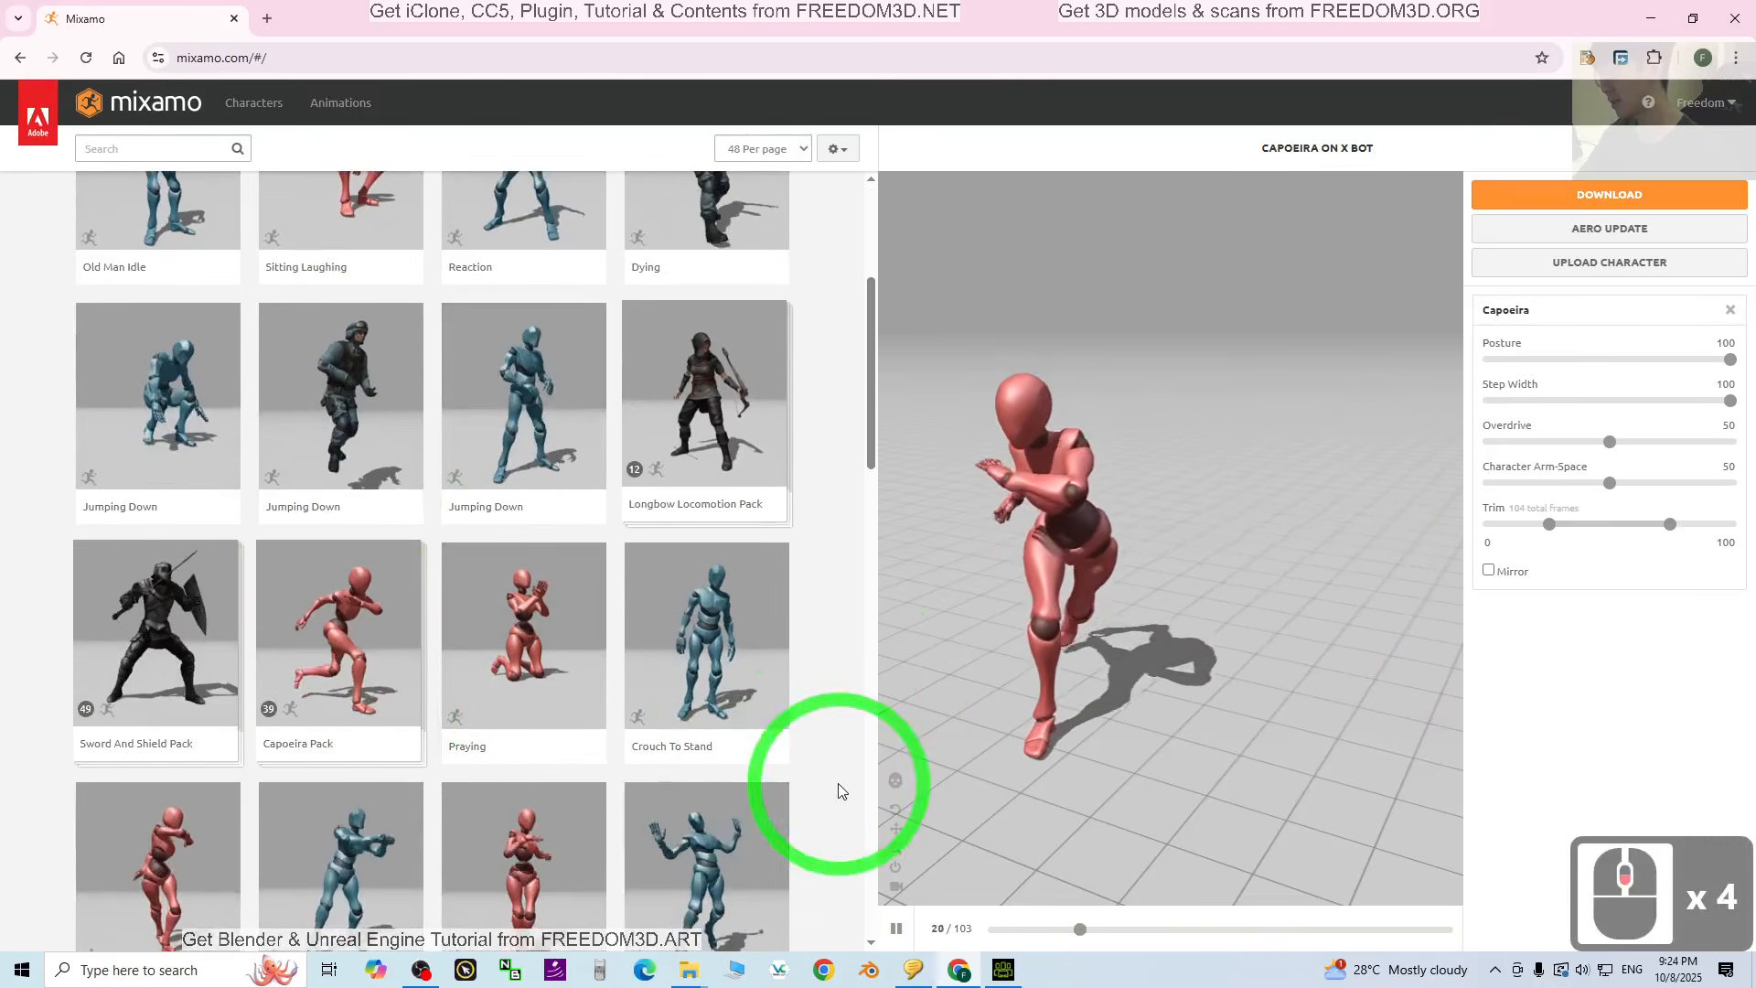
scroll(512, 641, "down", 1)
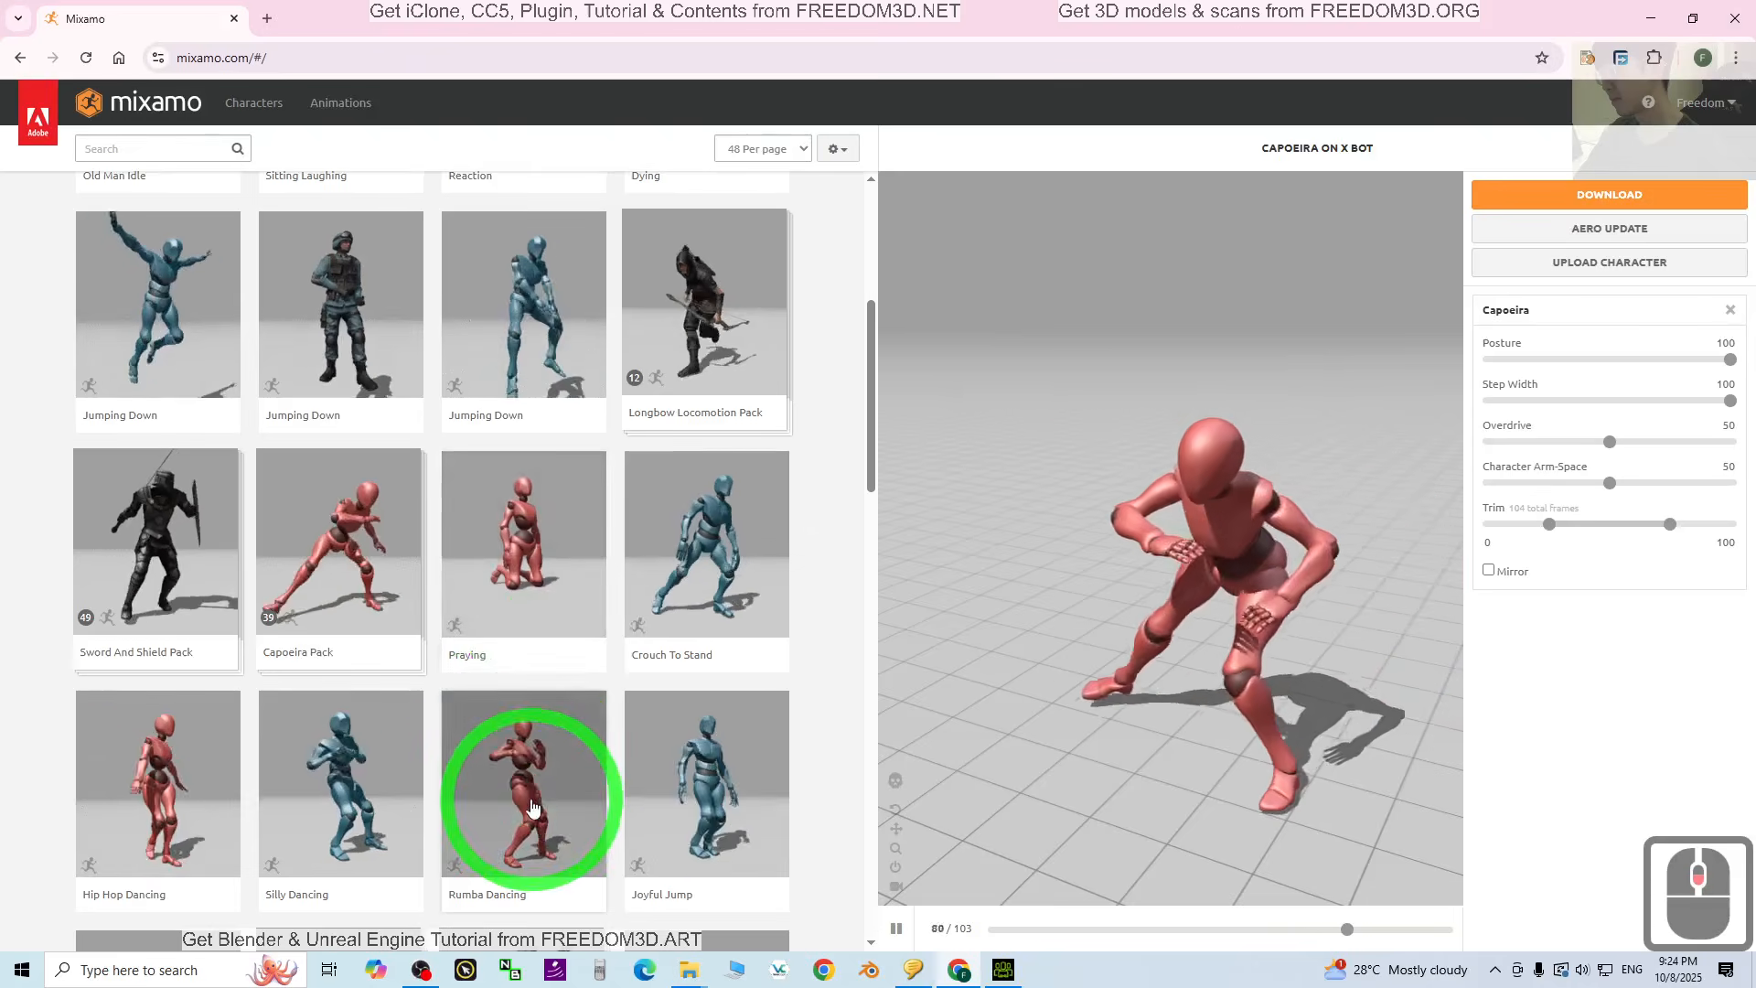
double_click(530, 757)
left_click(530, 758)
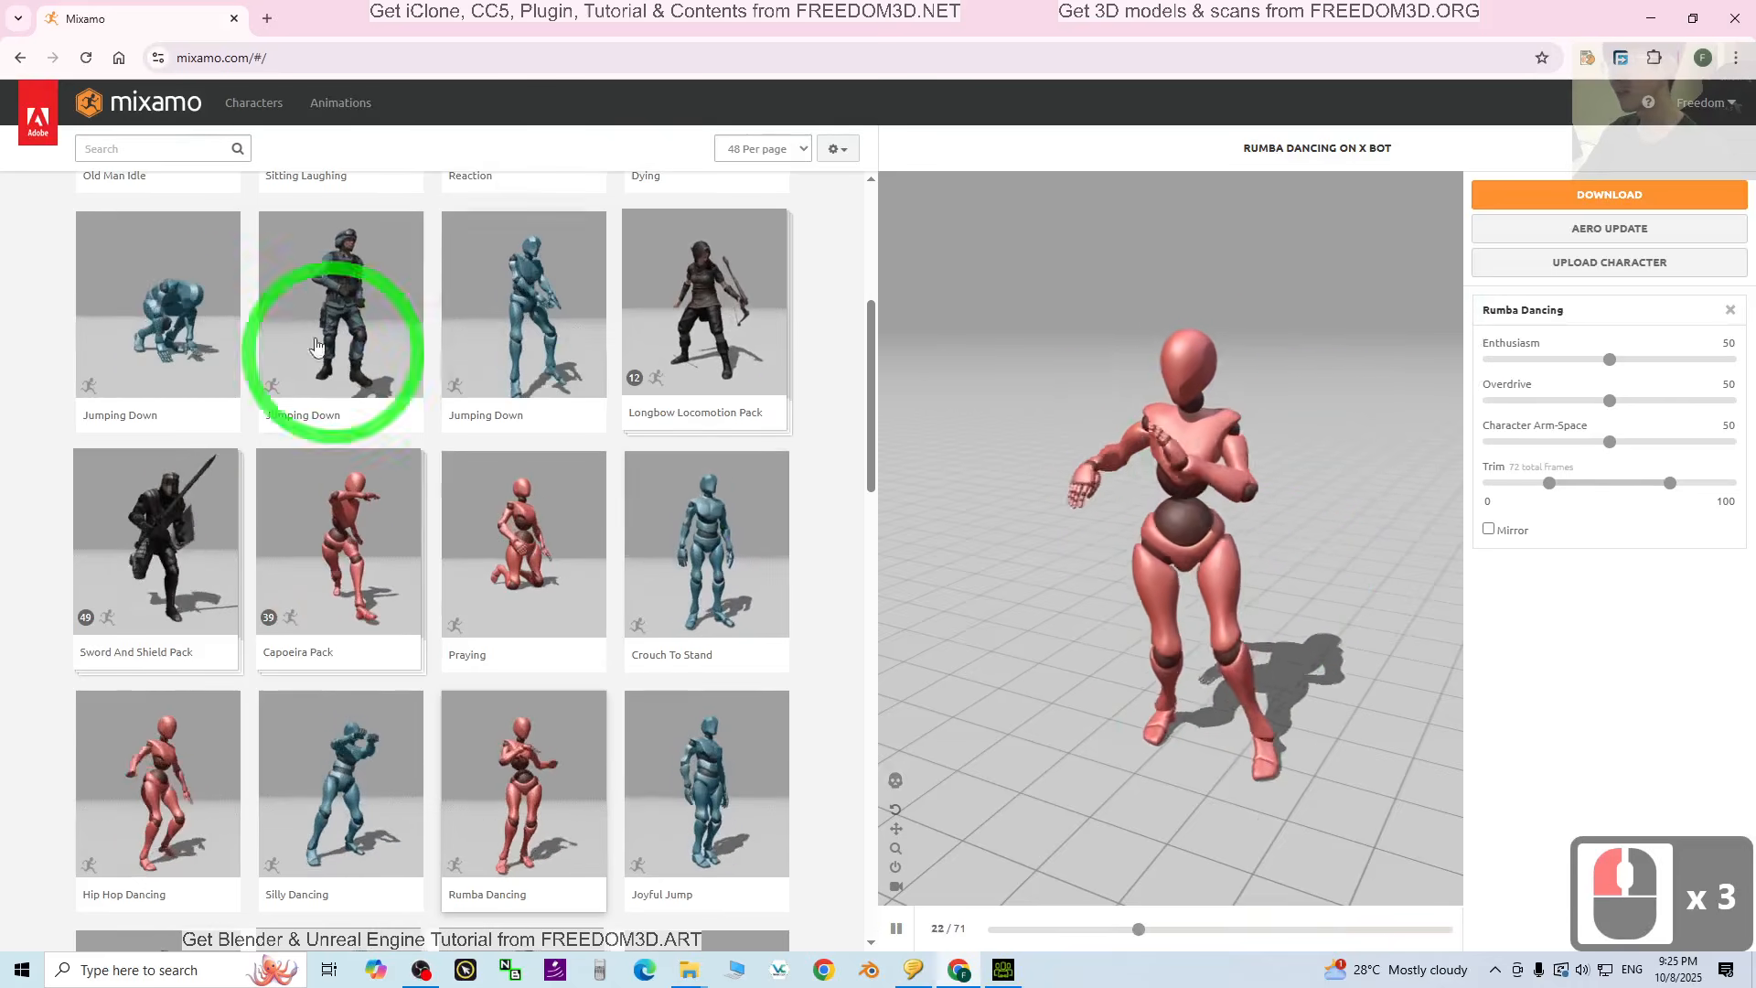
Step: Choose the X Bot character from page 3 of Mixamo's character library
left_click(248, 111)
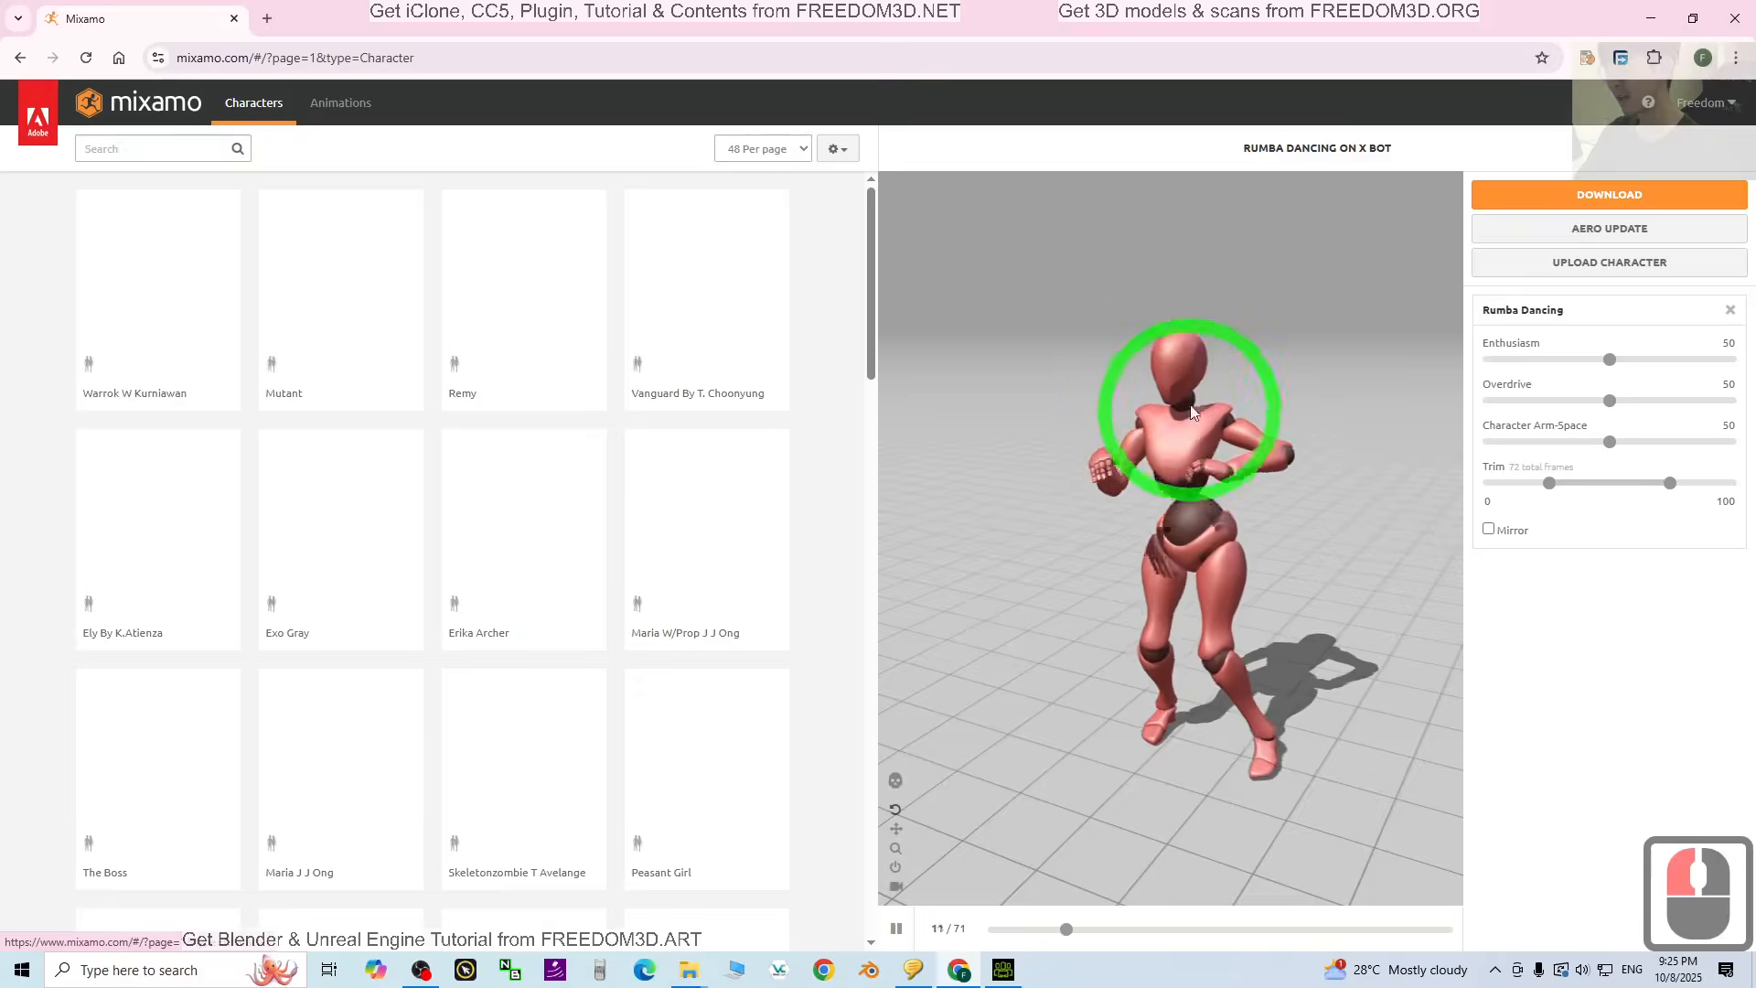
left_click_drag(871, 267, 884, 844)
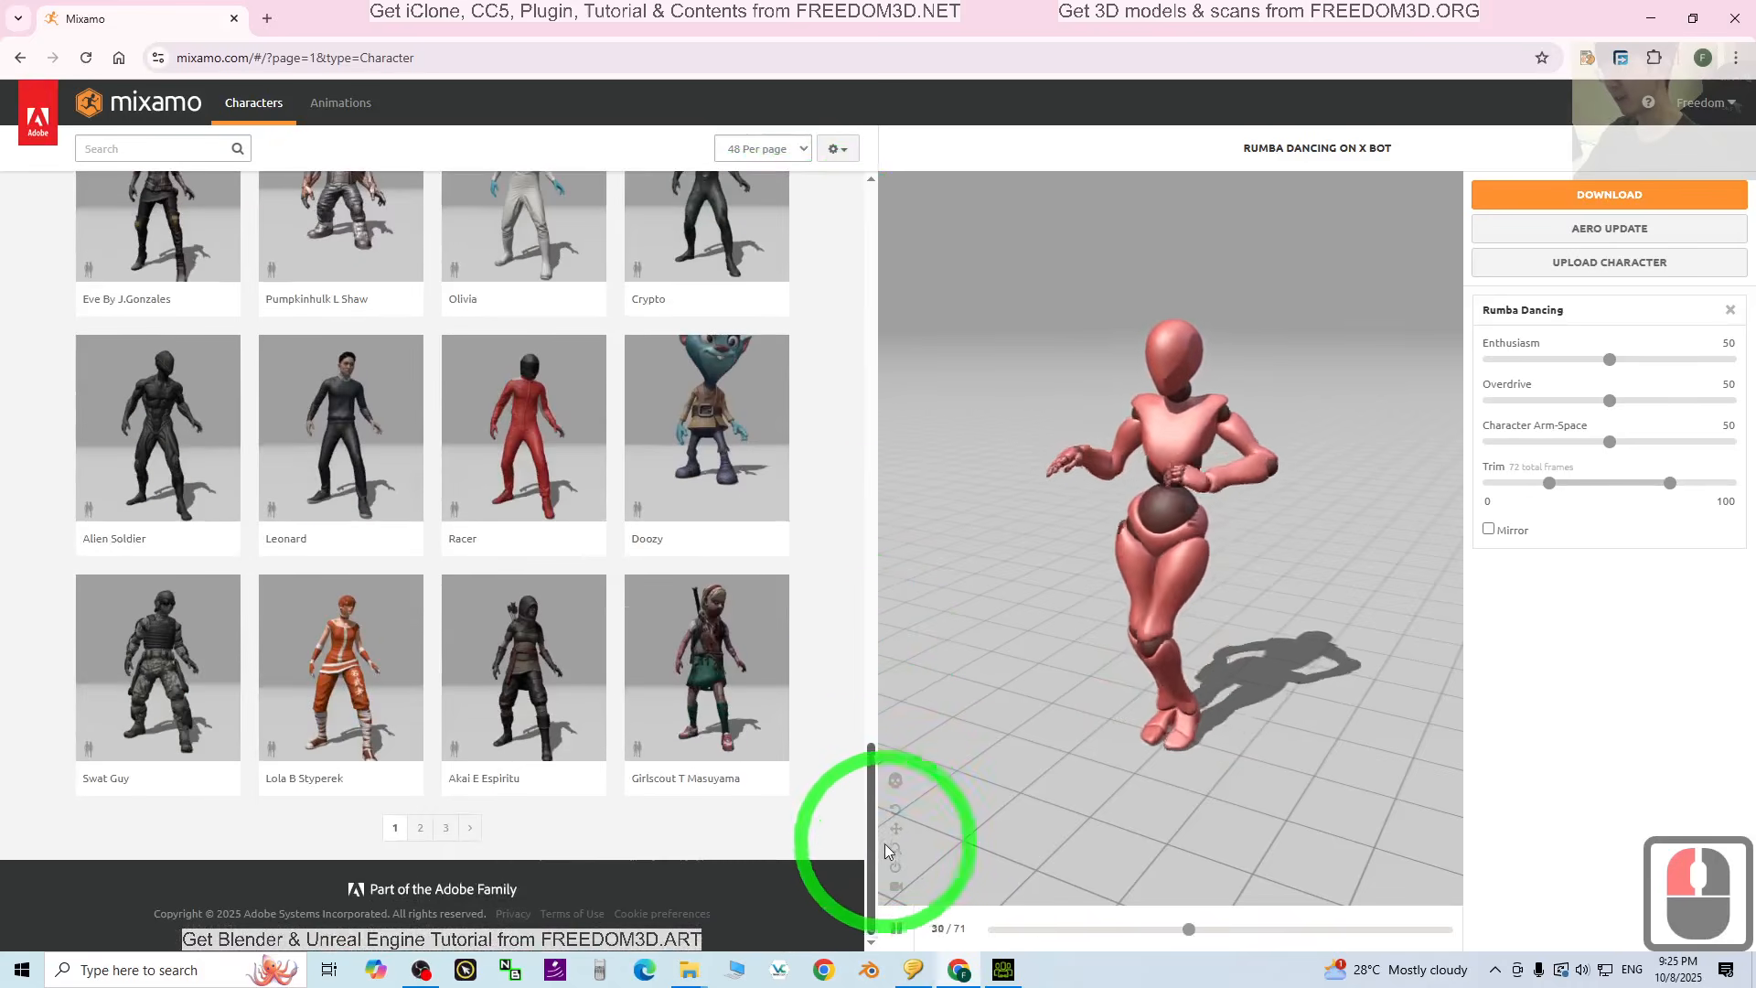
left_click(447, 828)
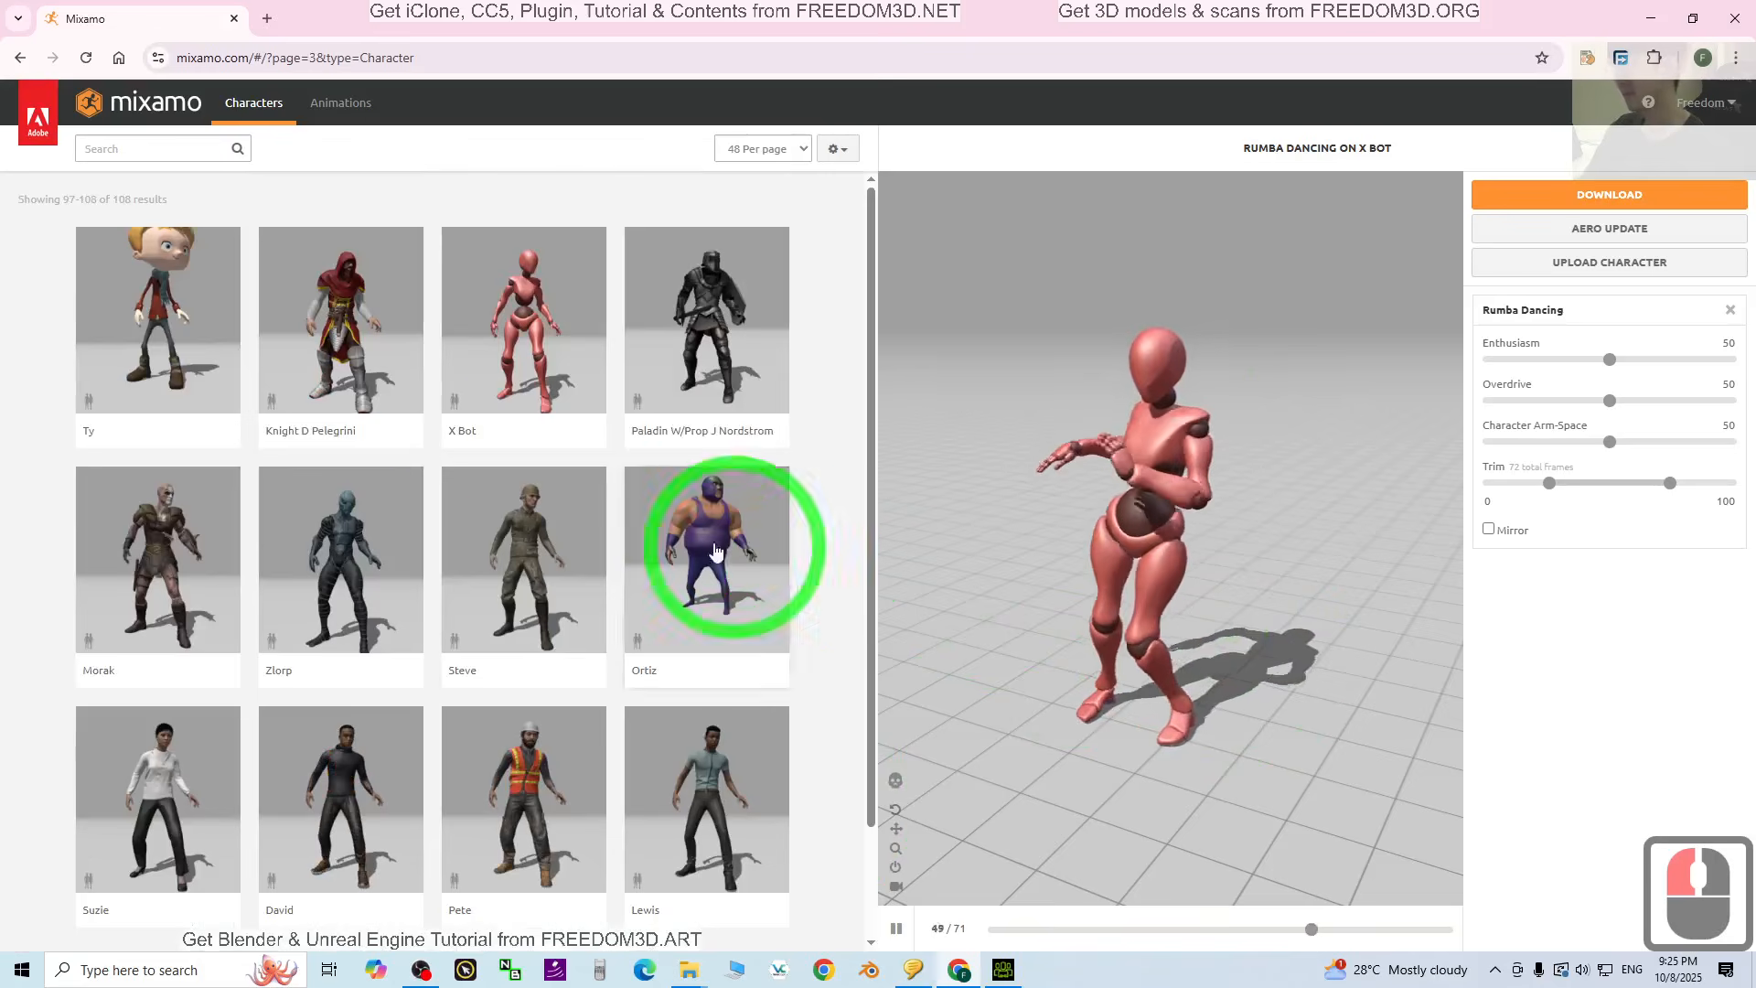
left_click(559, 279)
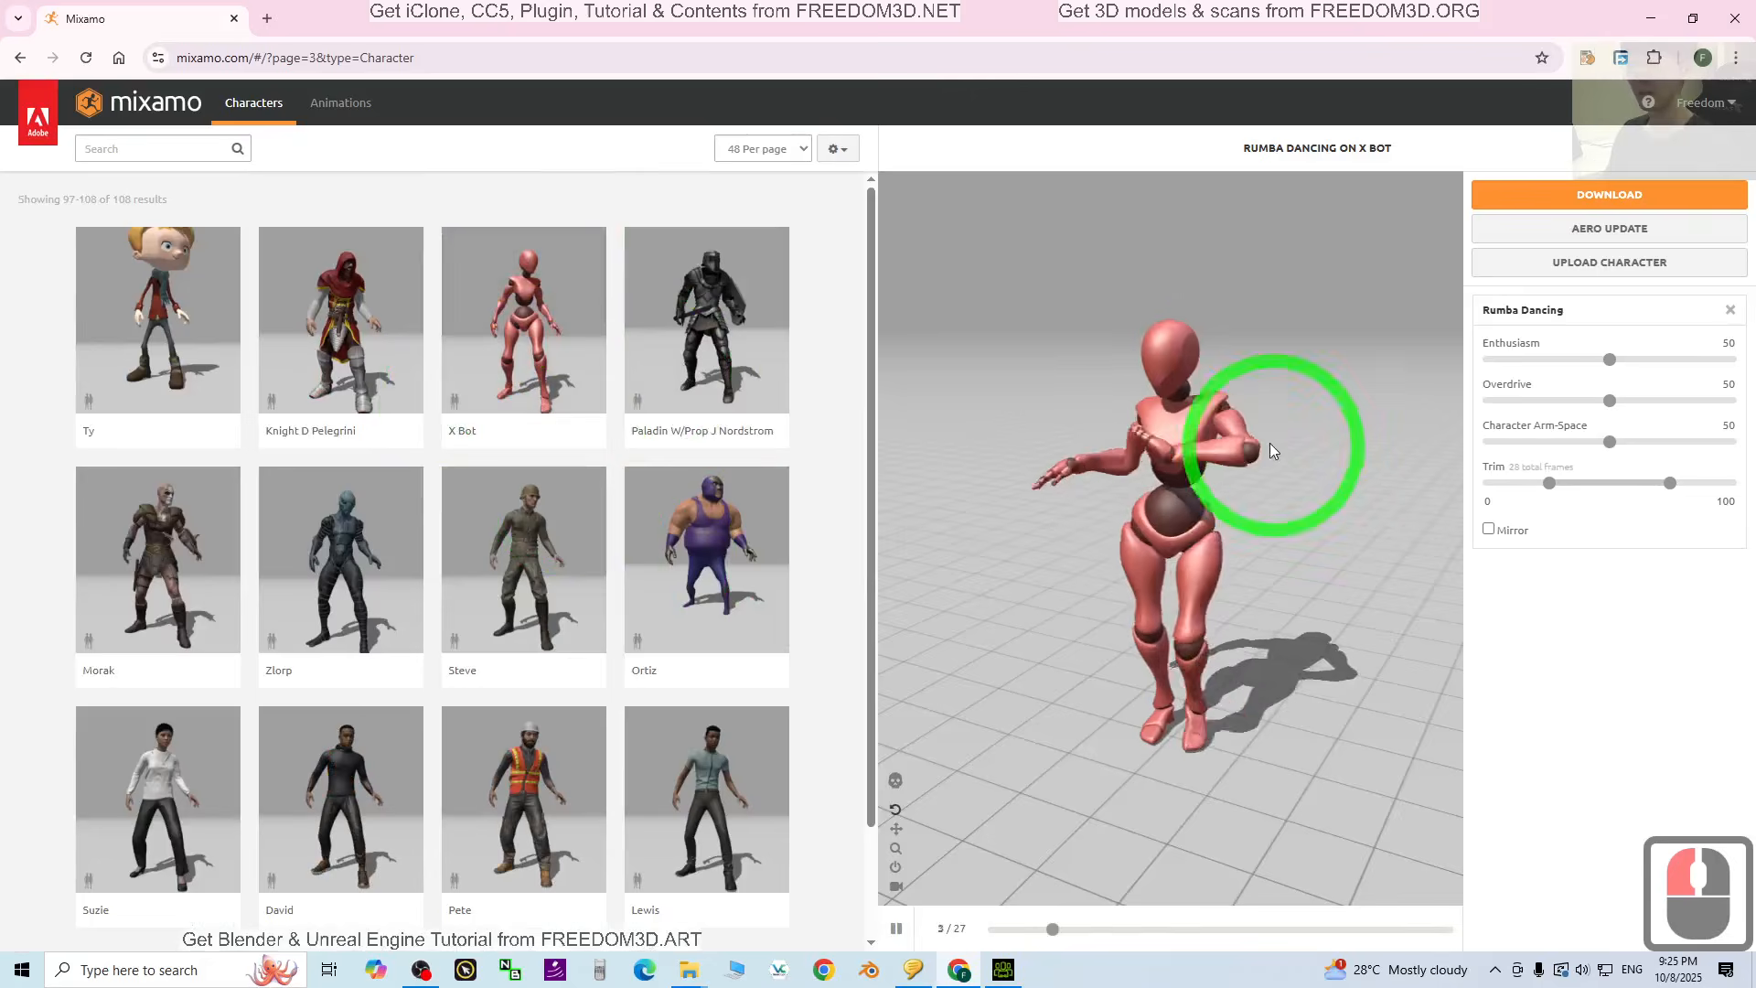
Step: Return to the Mixamo animation library and apply Rumba Dancing to the X Bot
left_click(341, 102)
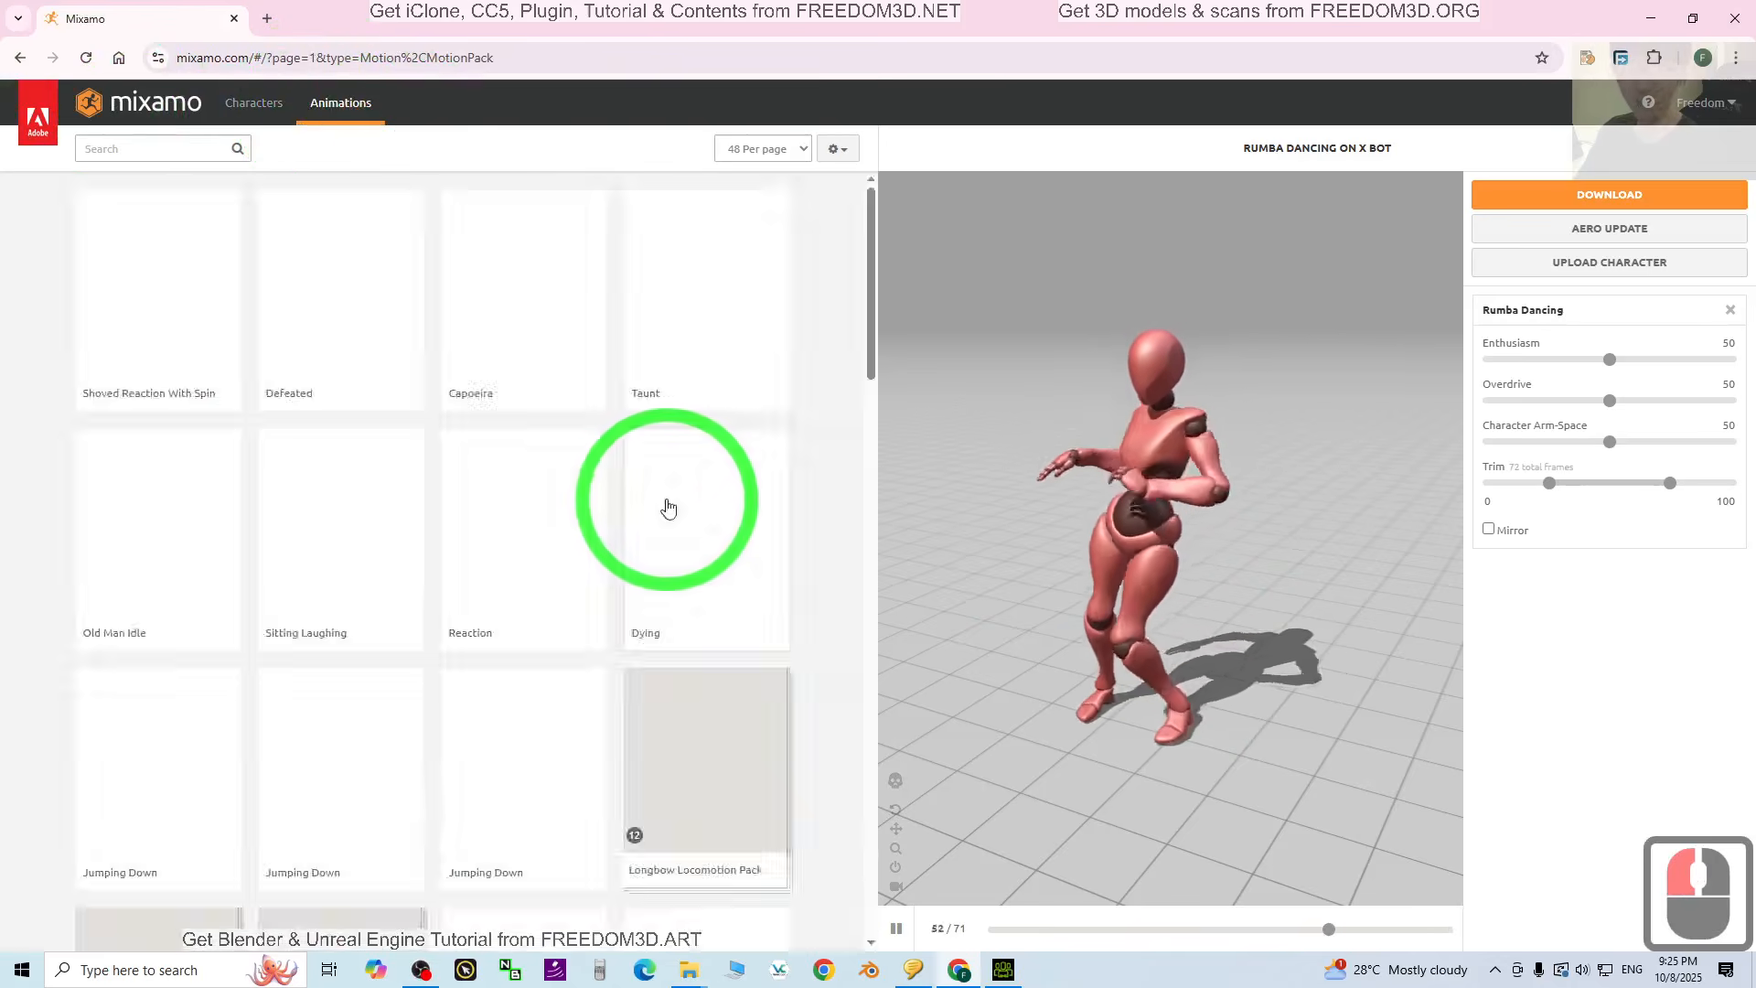
scroll(523, 599, "down", 5)
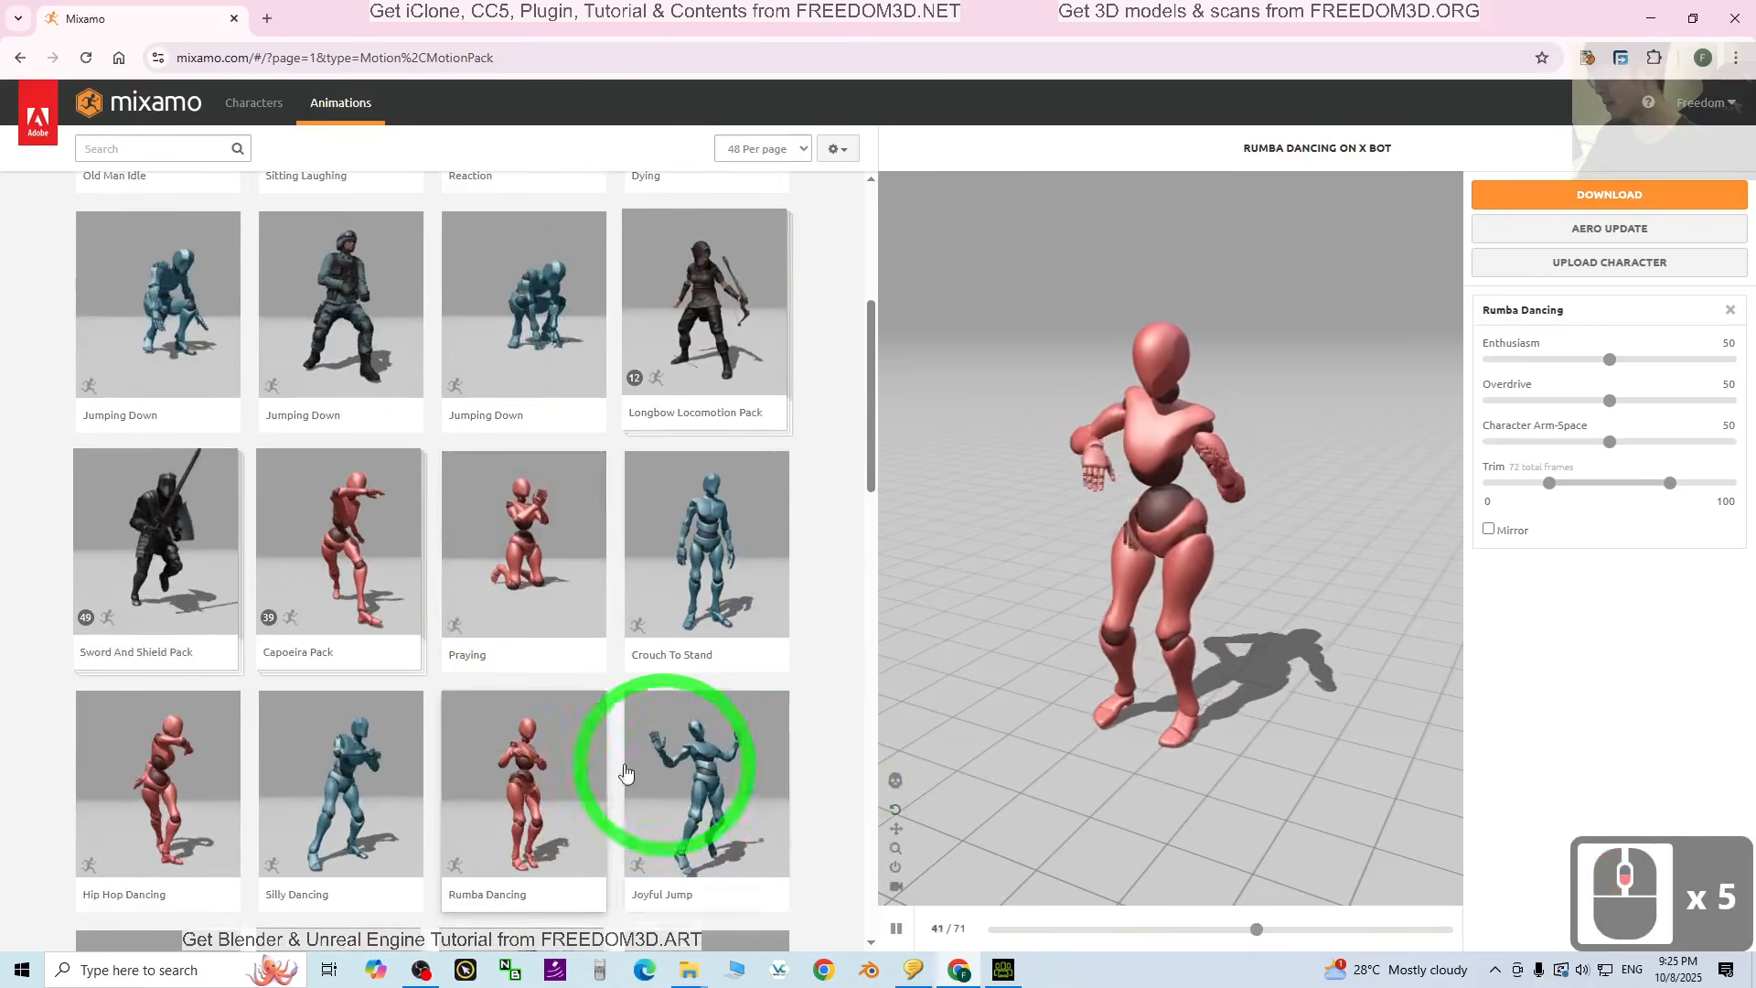
left_click(471, 789)
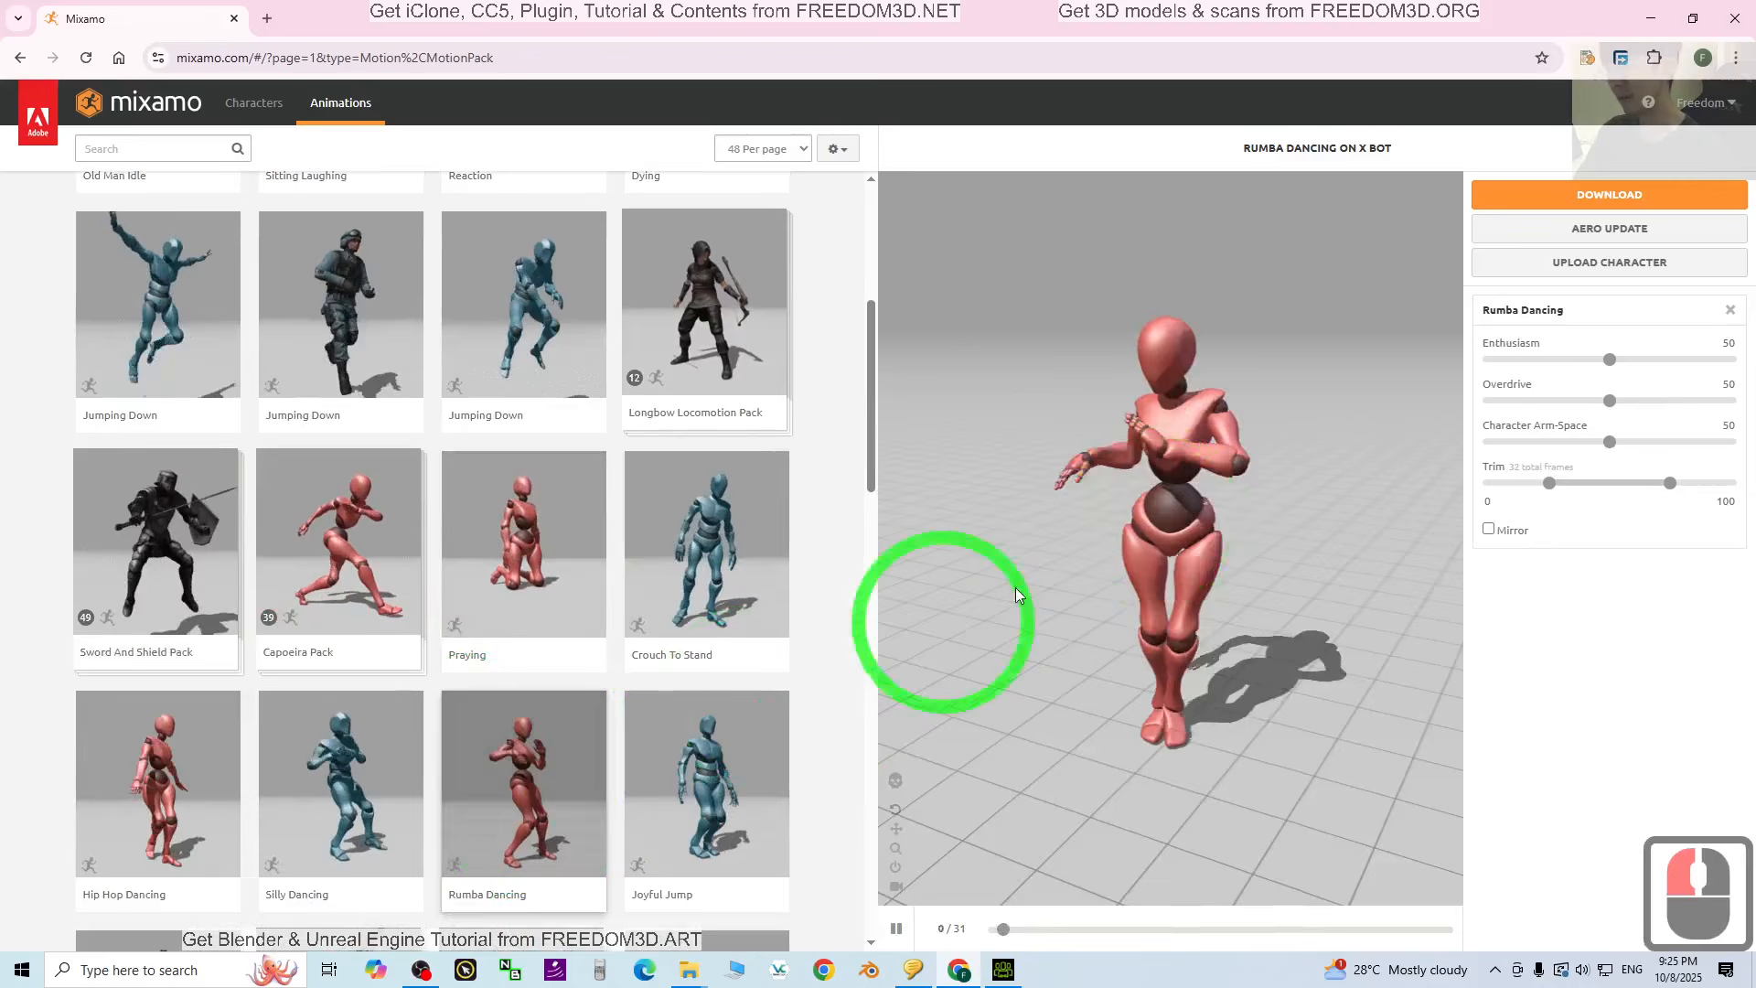
Step: Download the animation as FBX Binary with skin, 30 frames per second and no keyframe reduction, then minimize the browser
left_click(1602, 196)
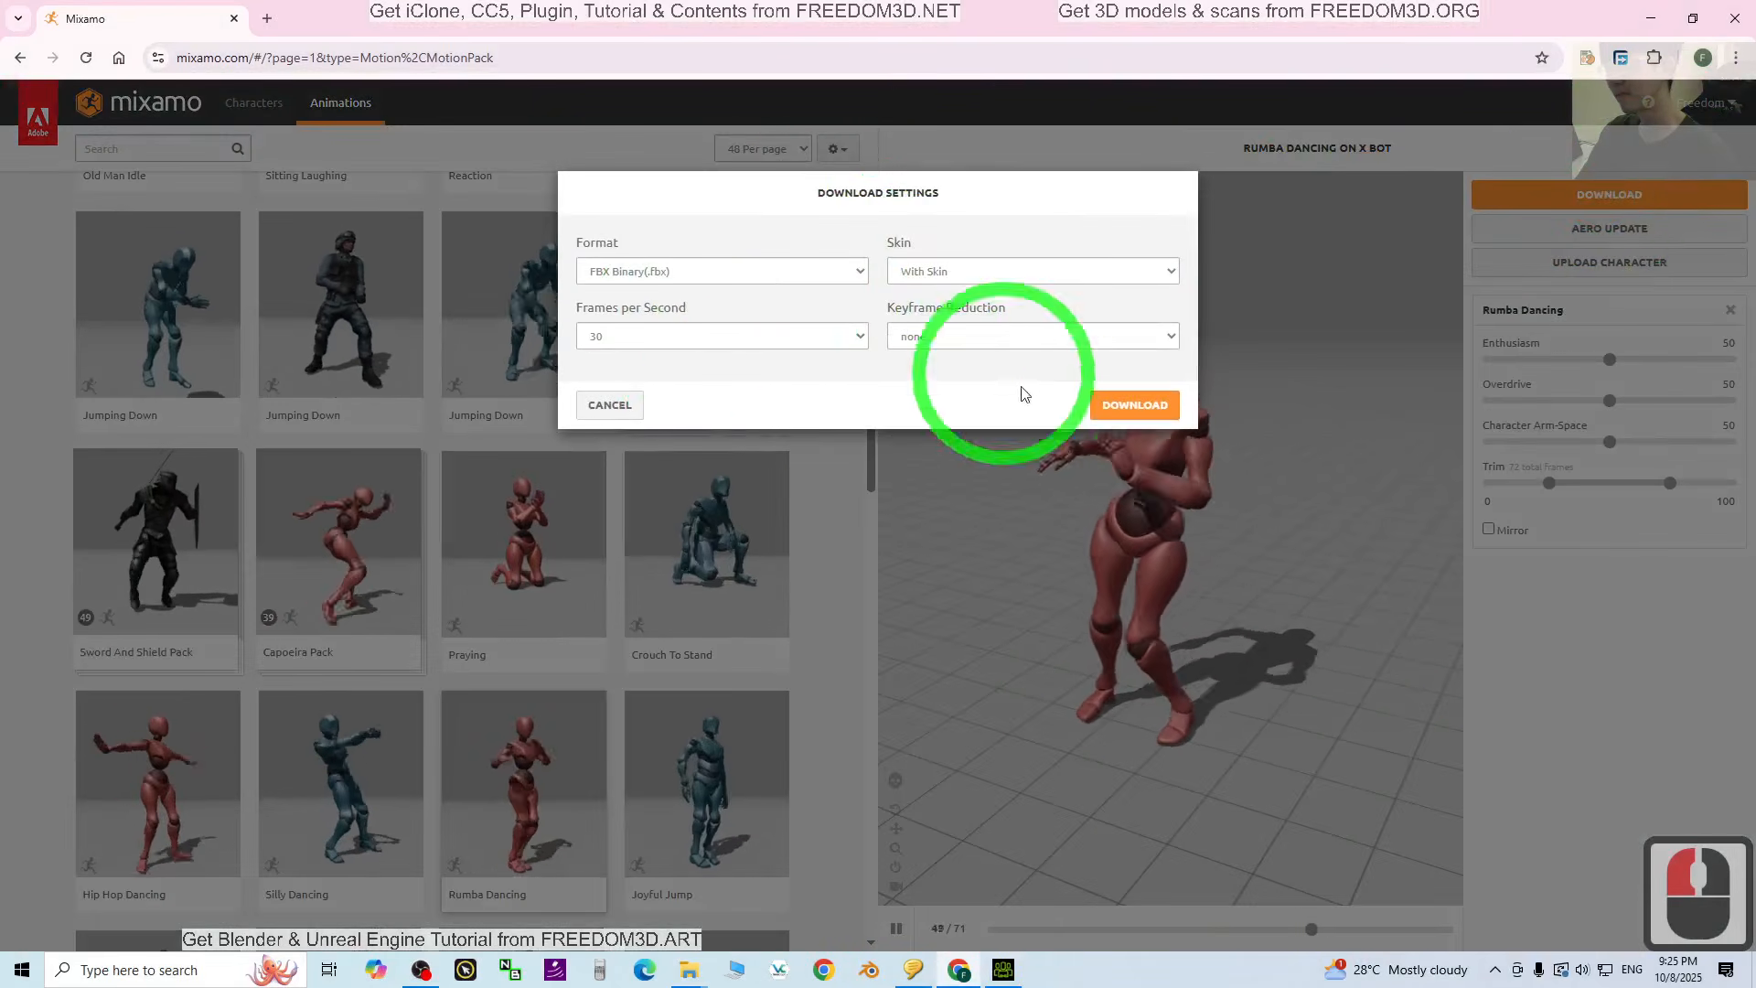
left_click(1132, 404)
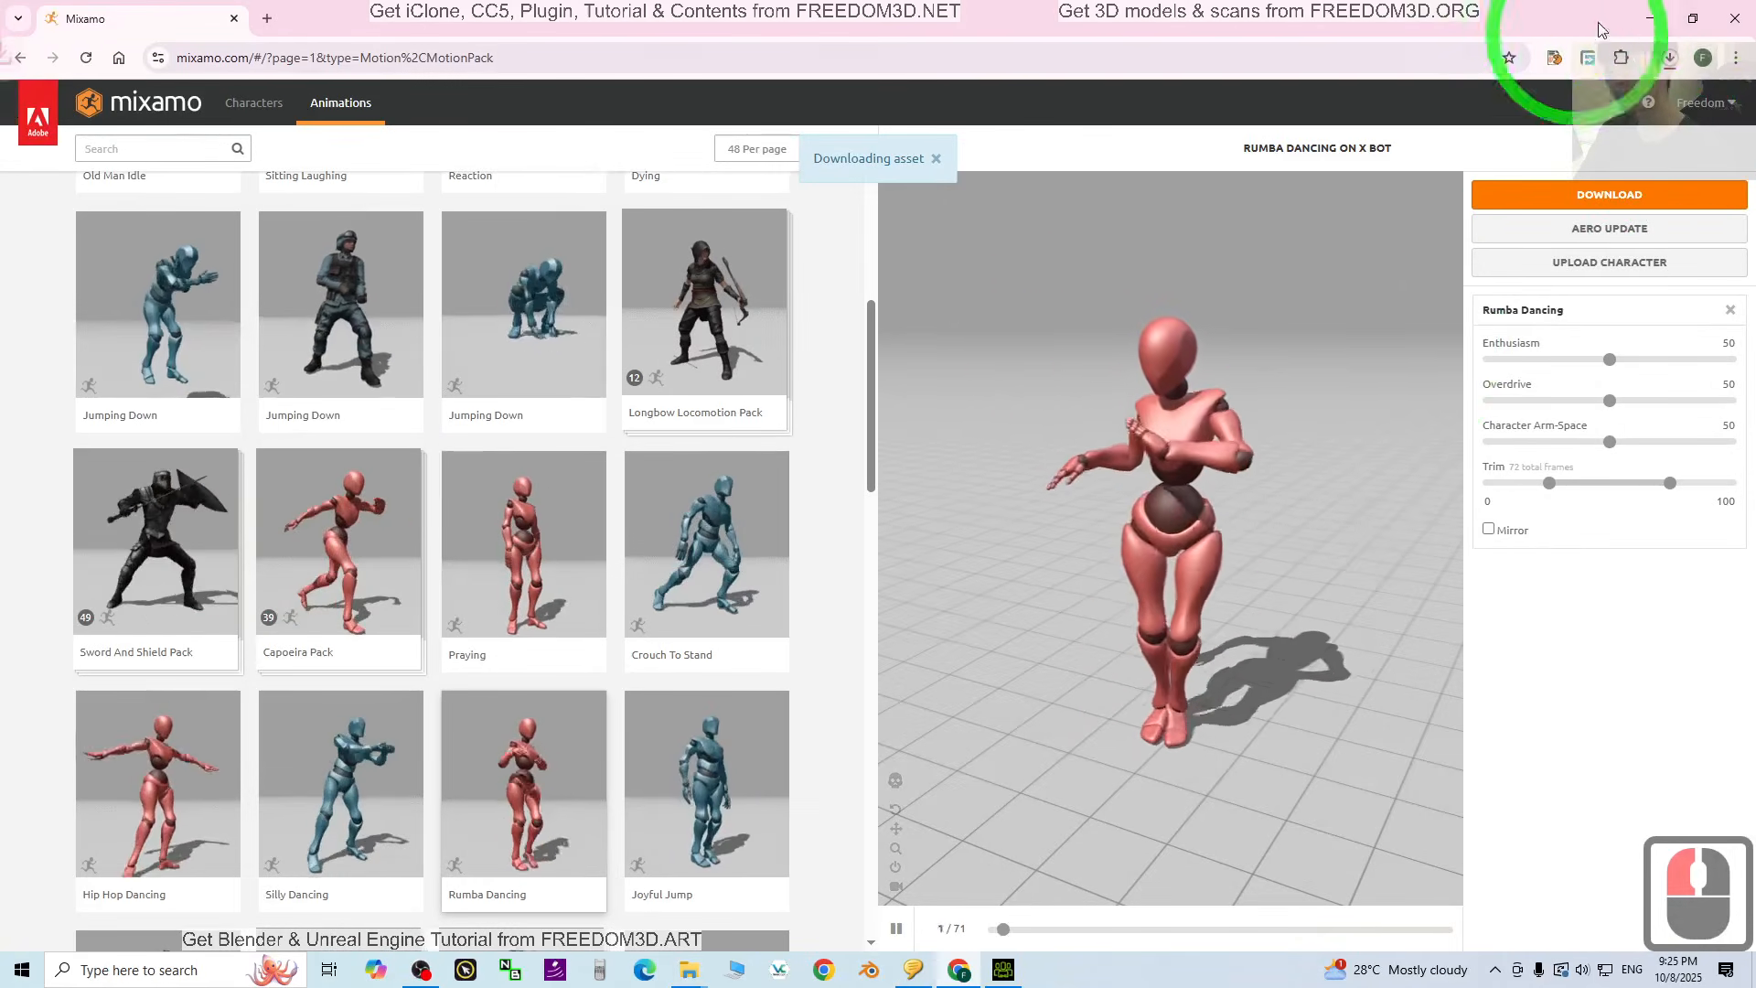
left_click(1649, 18)
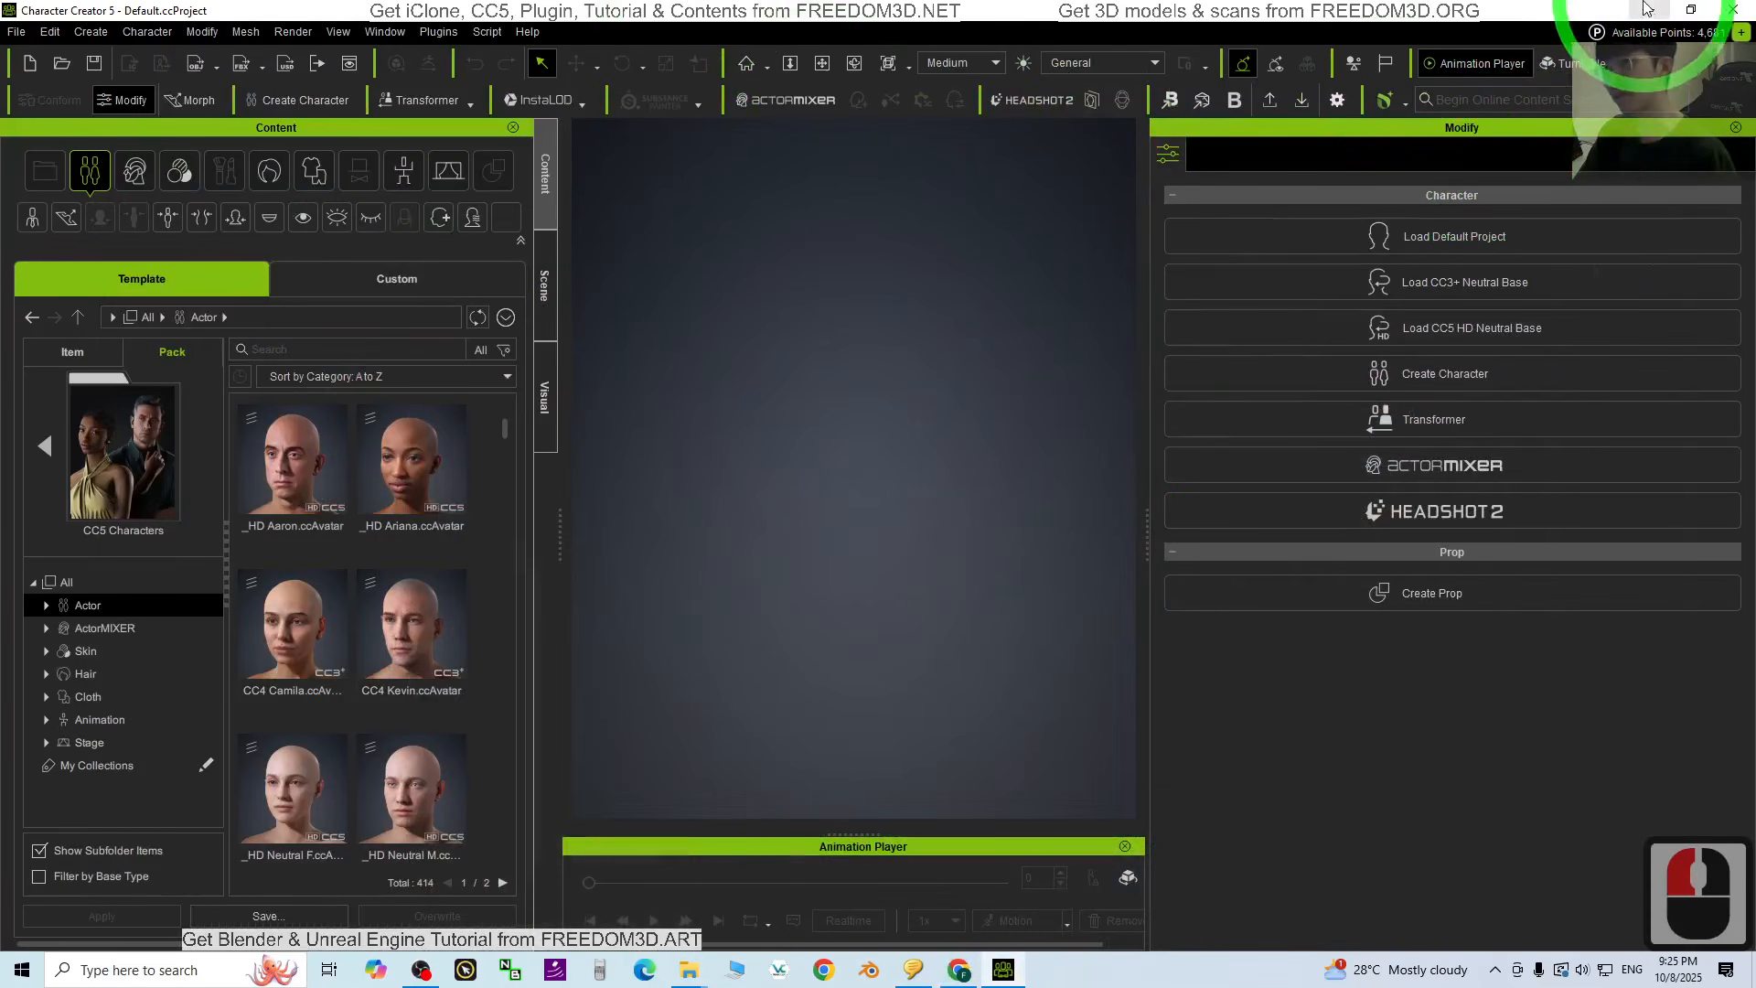
Step: Open the Downloads folder and bring Rumba Dancing.fbx into the empty Character Creator viewport
right_click(692, 975)
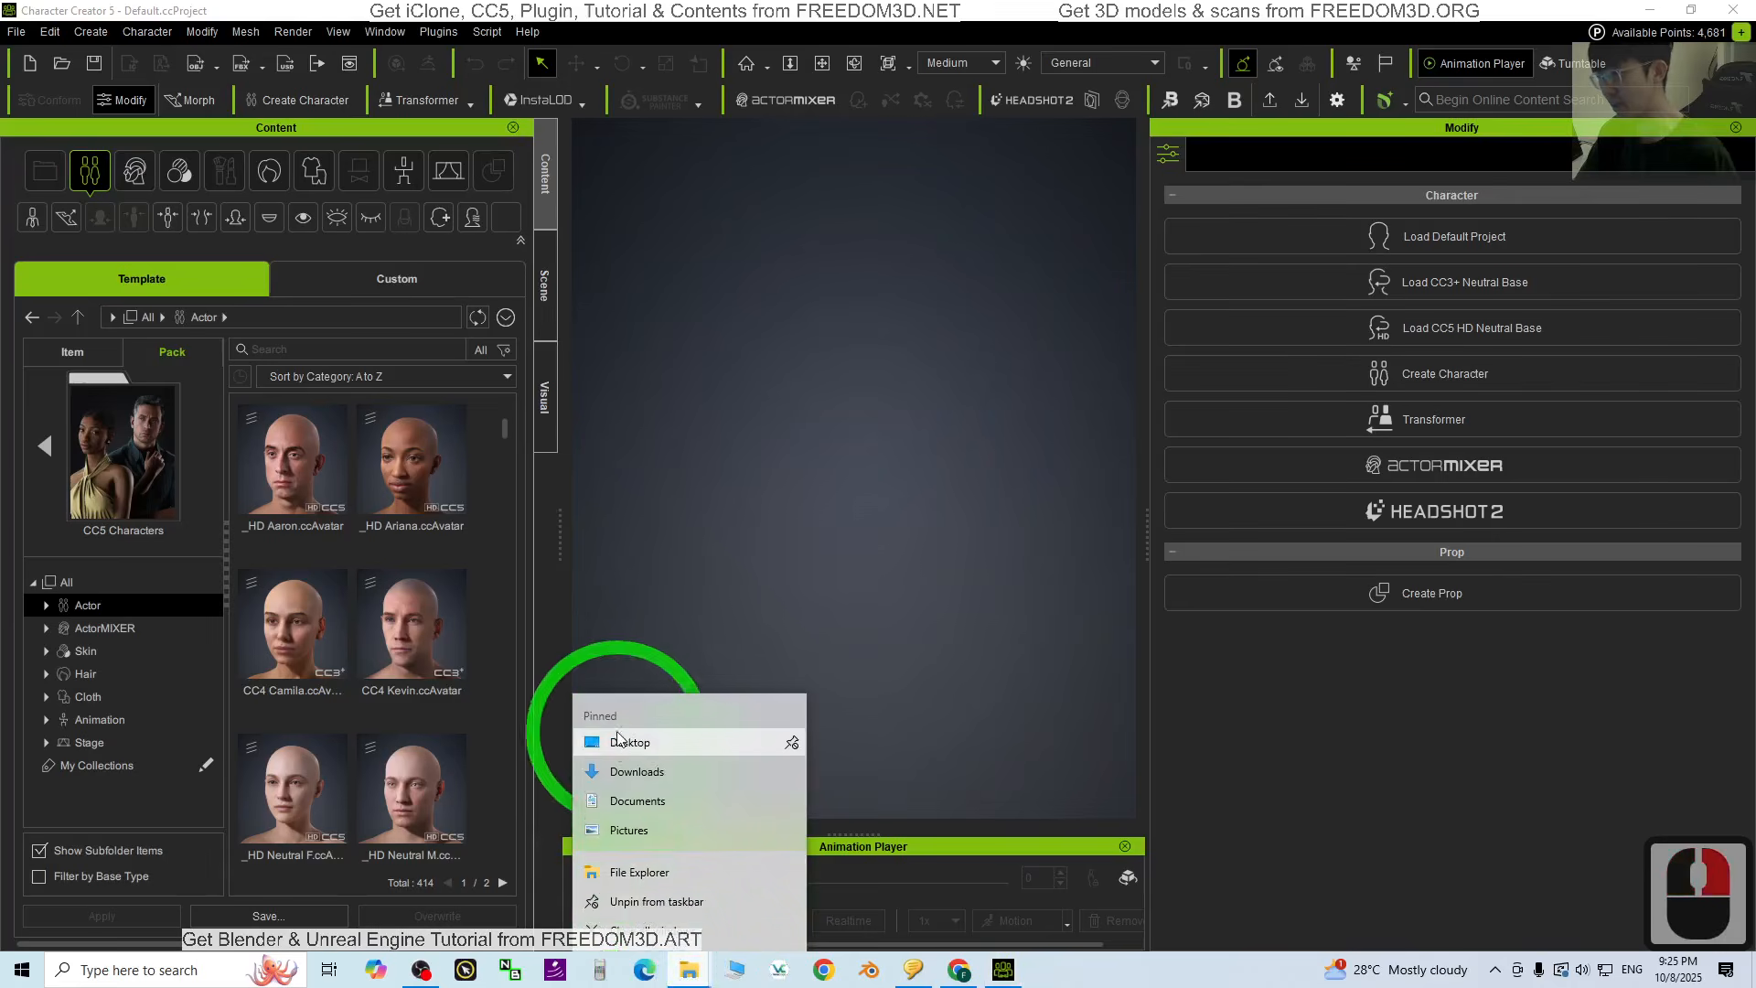
left_click(658, 786)
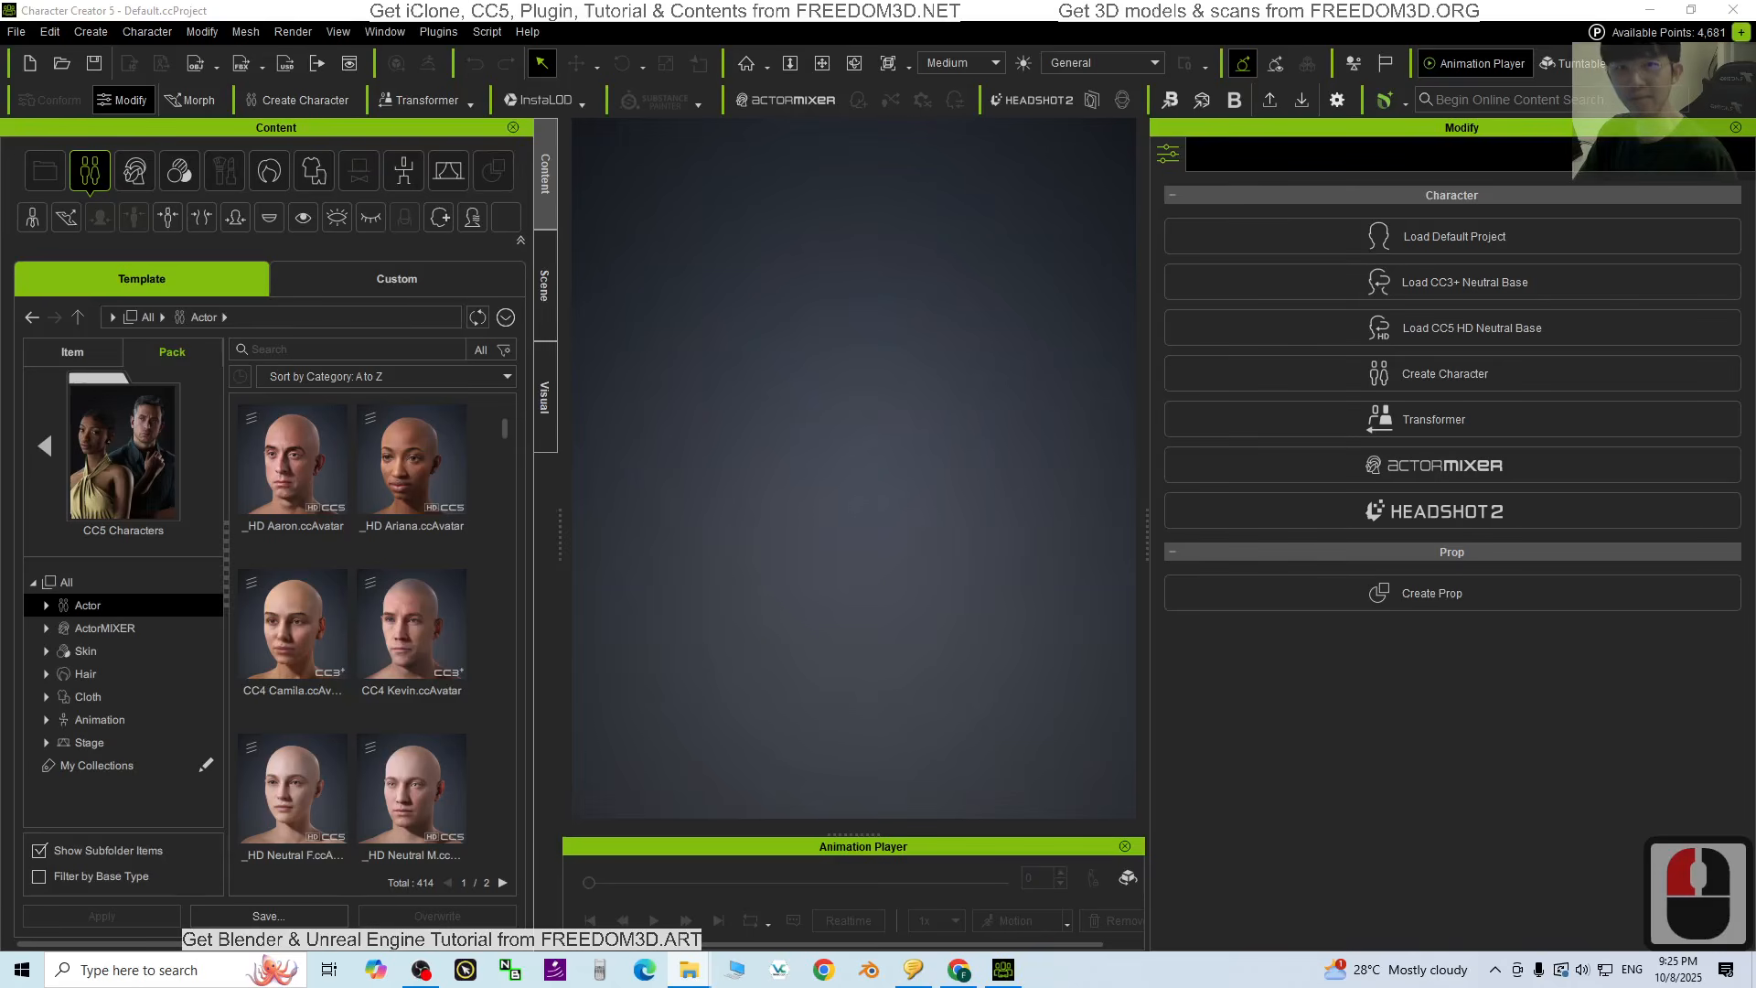
left_click_drag(1755, 92, 751, 312)
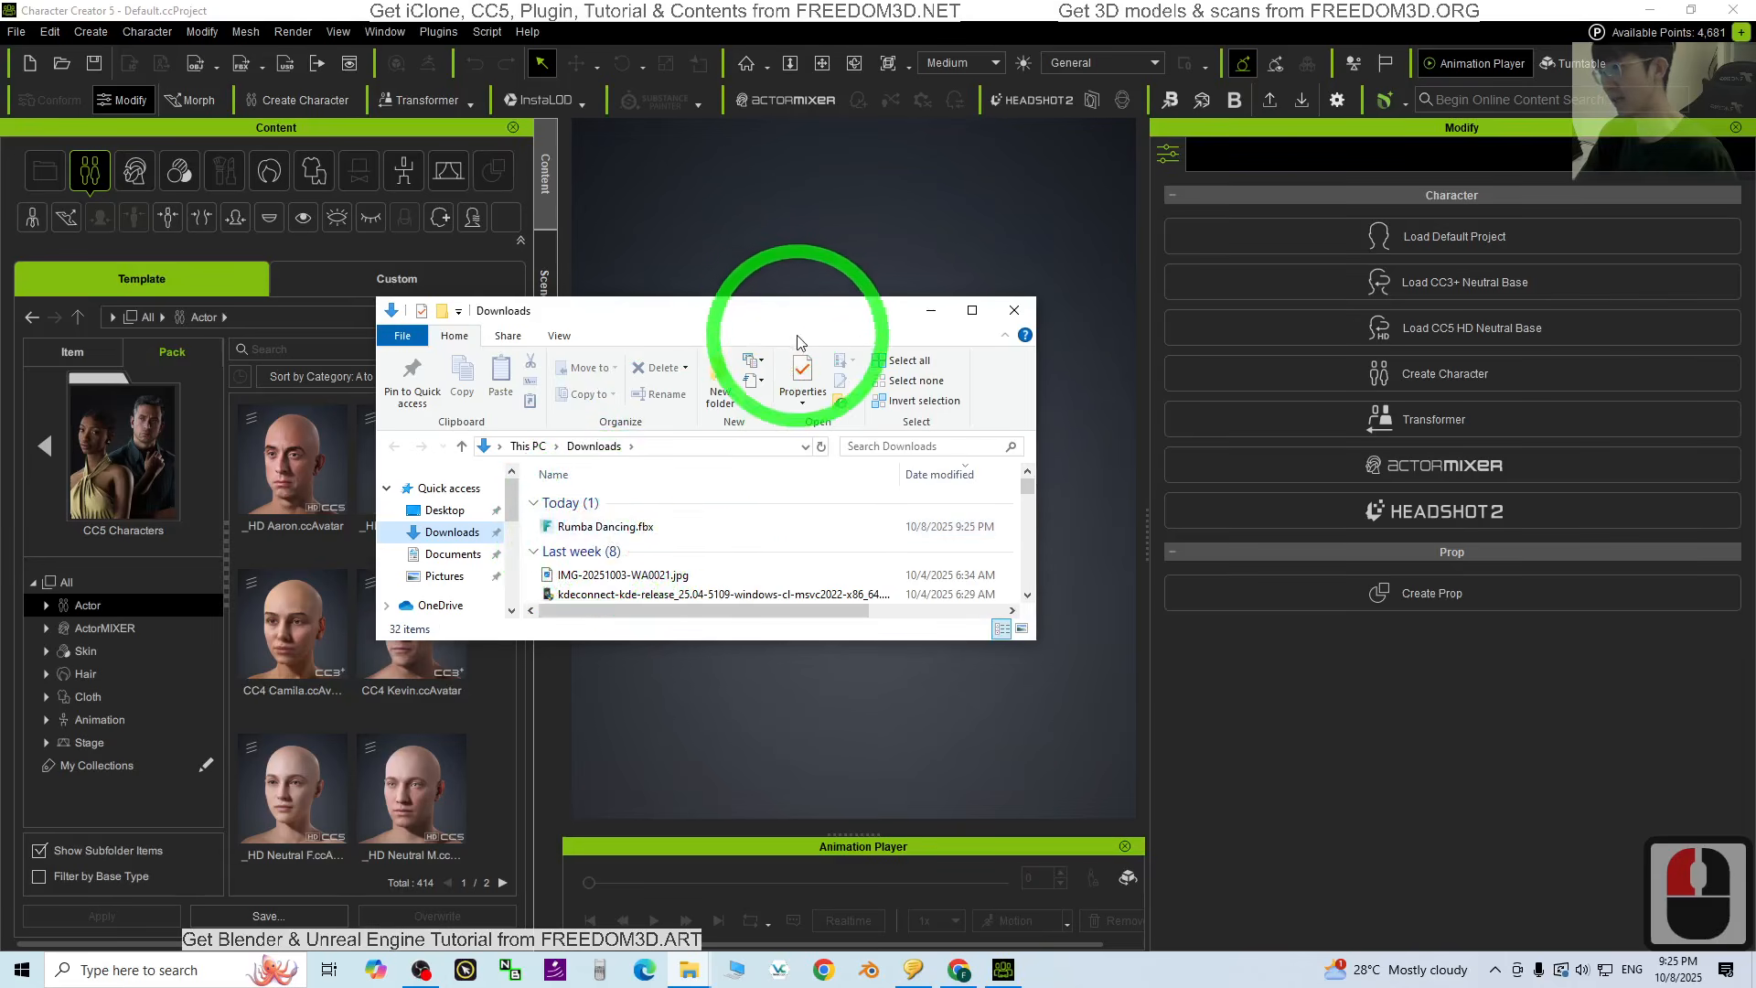
left_click_drag(795, 315, 473, 362)
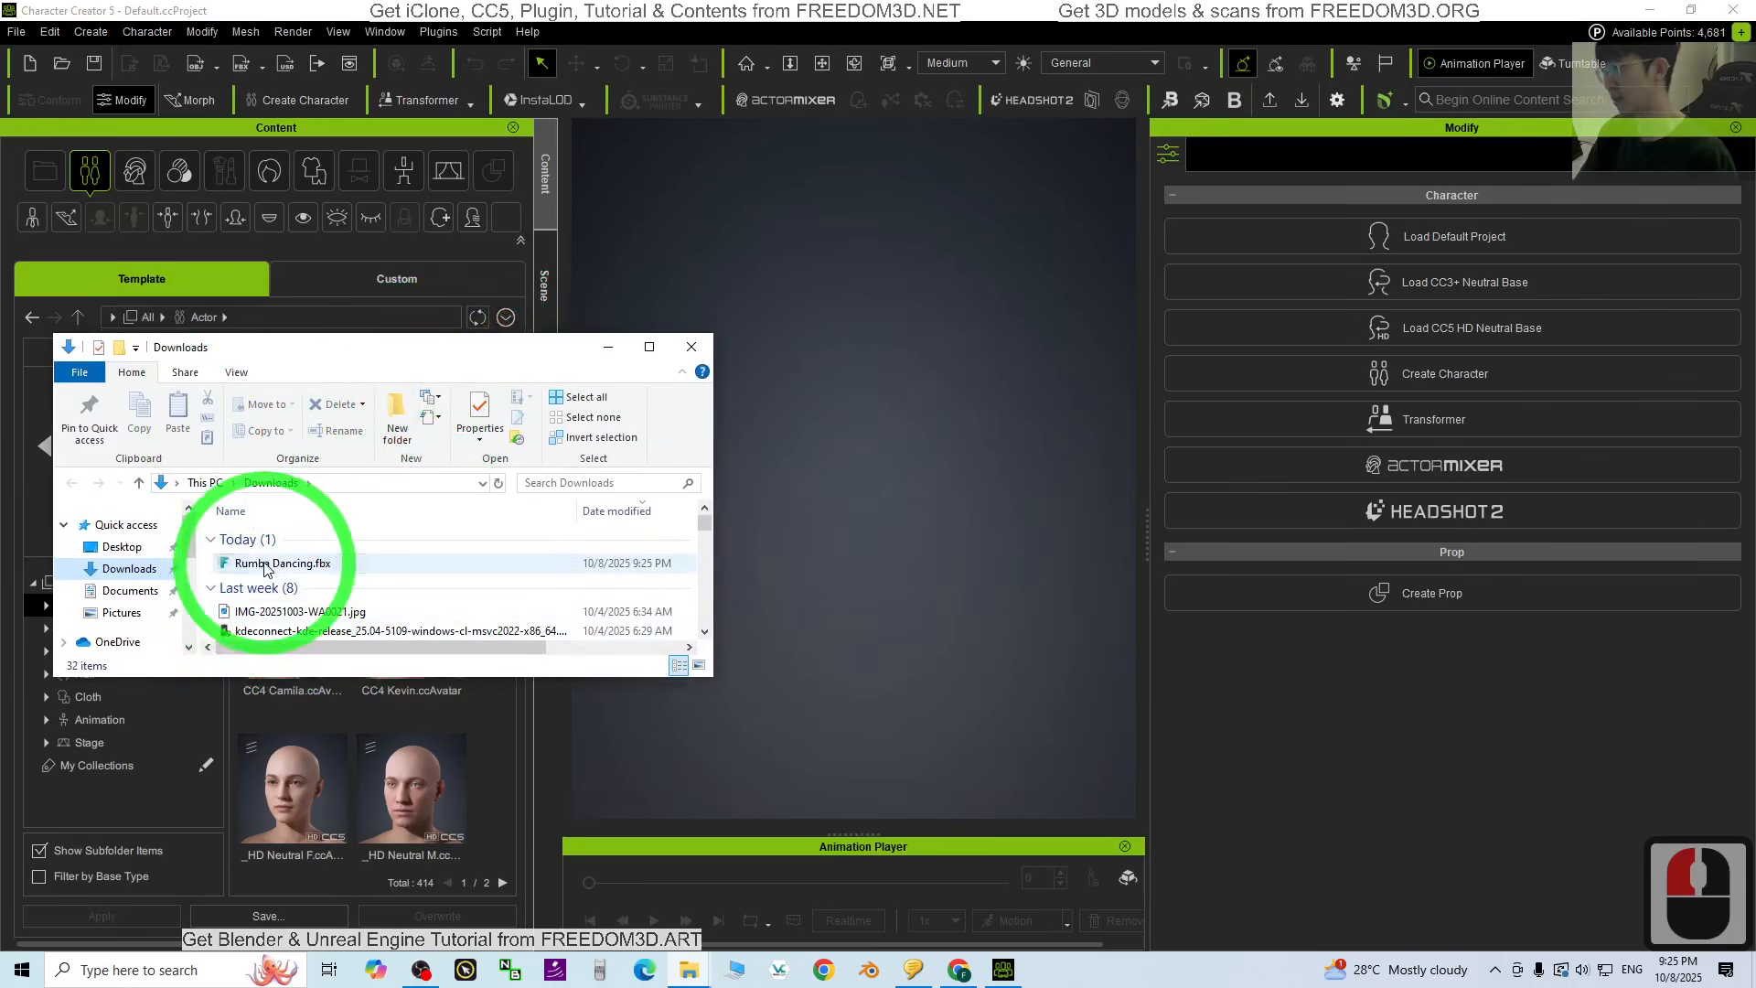
left_click_drag(279, 562, 867, 683)
left_click(792, 393)
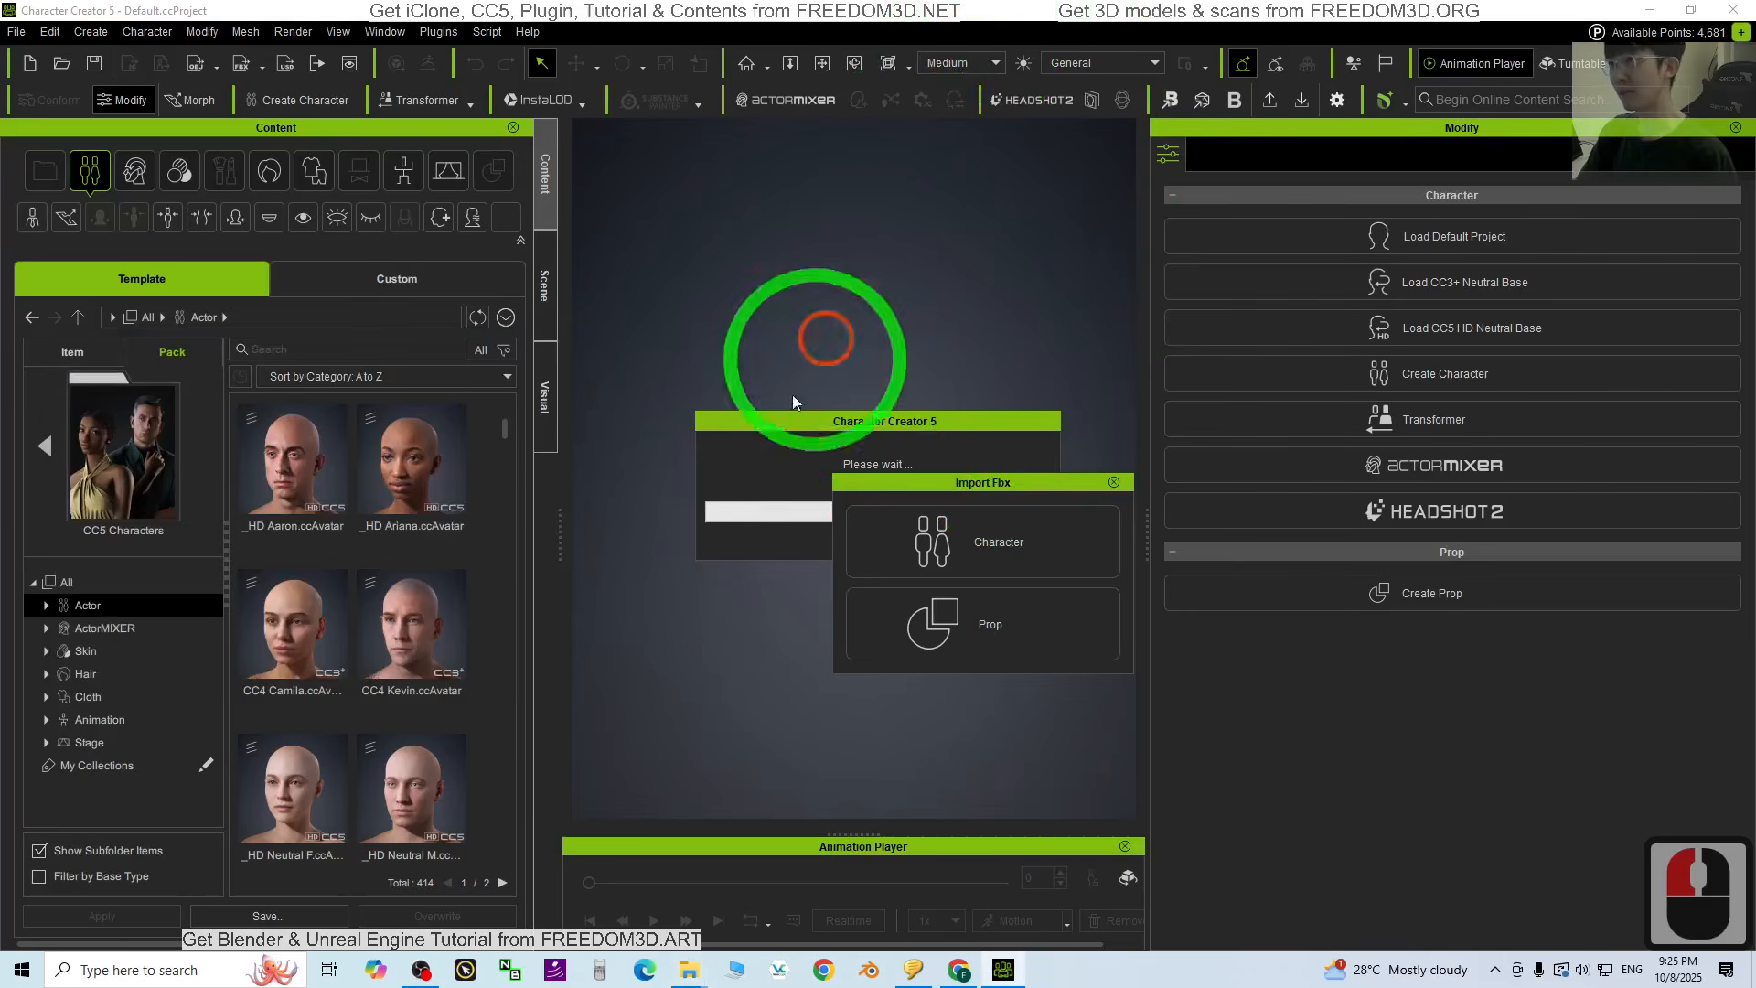
Step: Import the FBX as a non-standard Humanoid character using the Mixamo_ChXXCharacter characterization profile
left_click(996, 528)
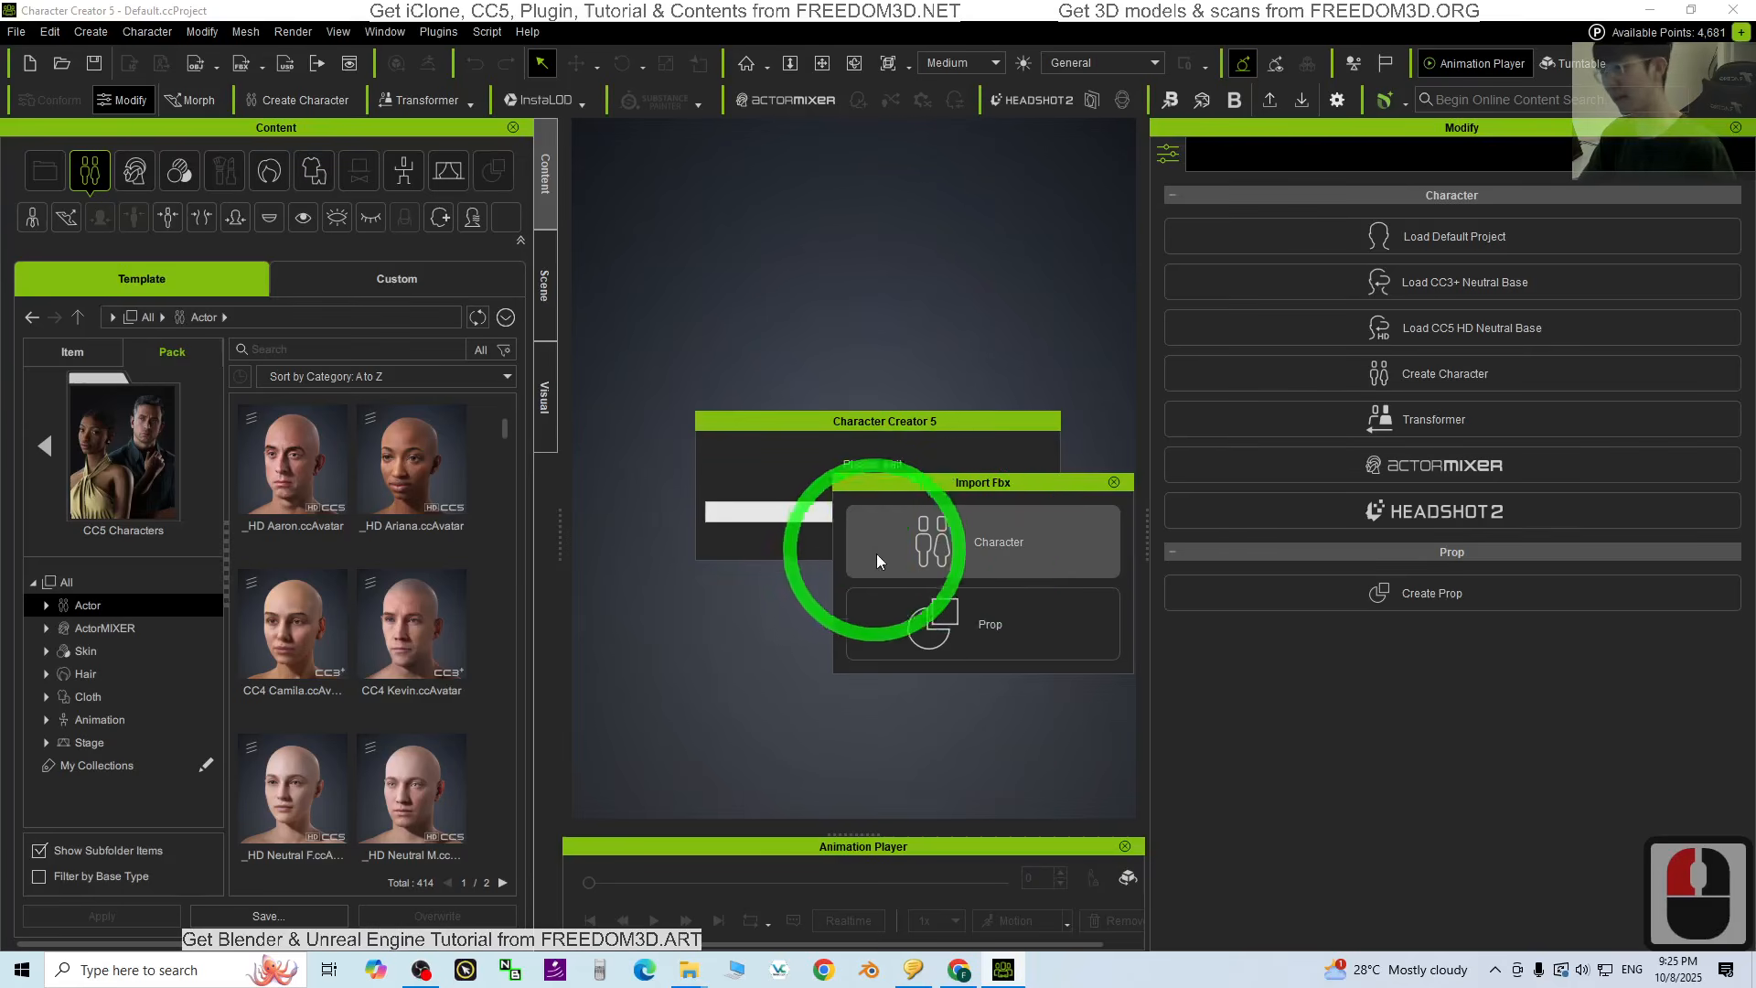
left_click(983, 550)
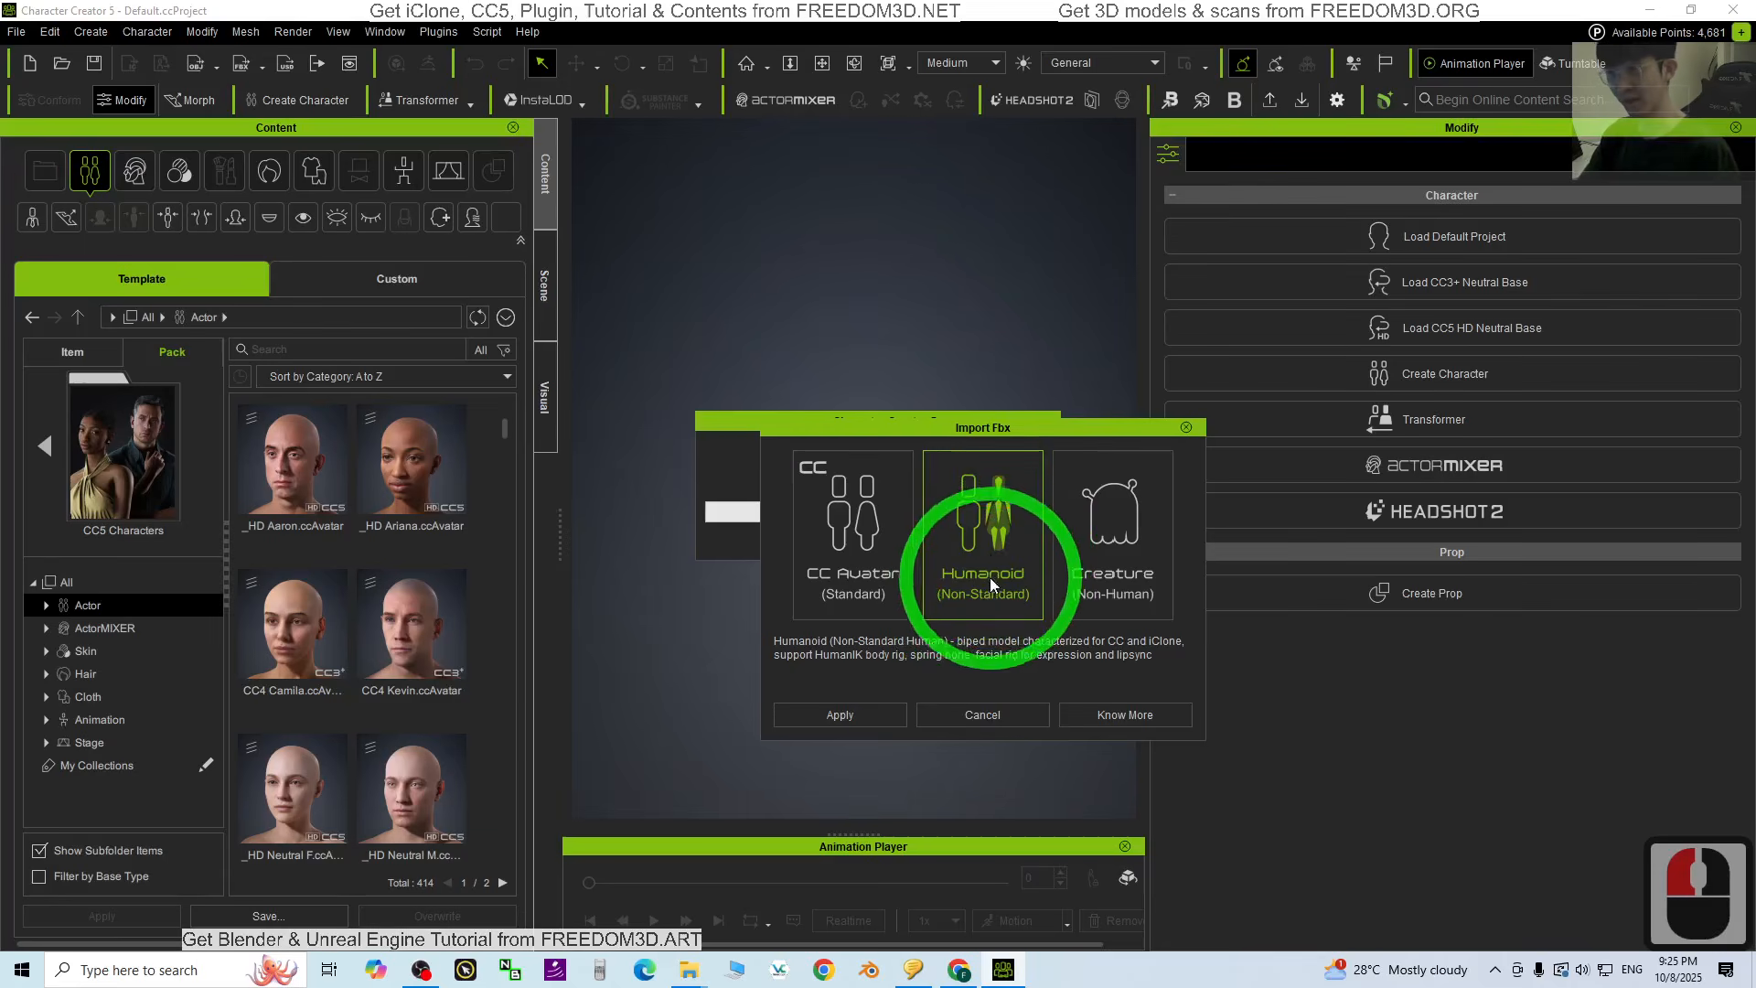
left_click(852, 714)
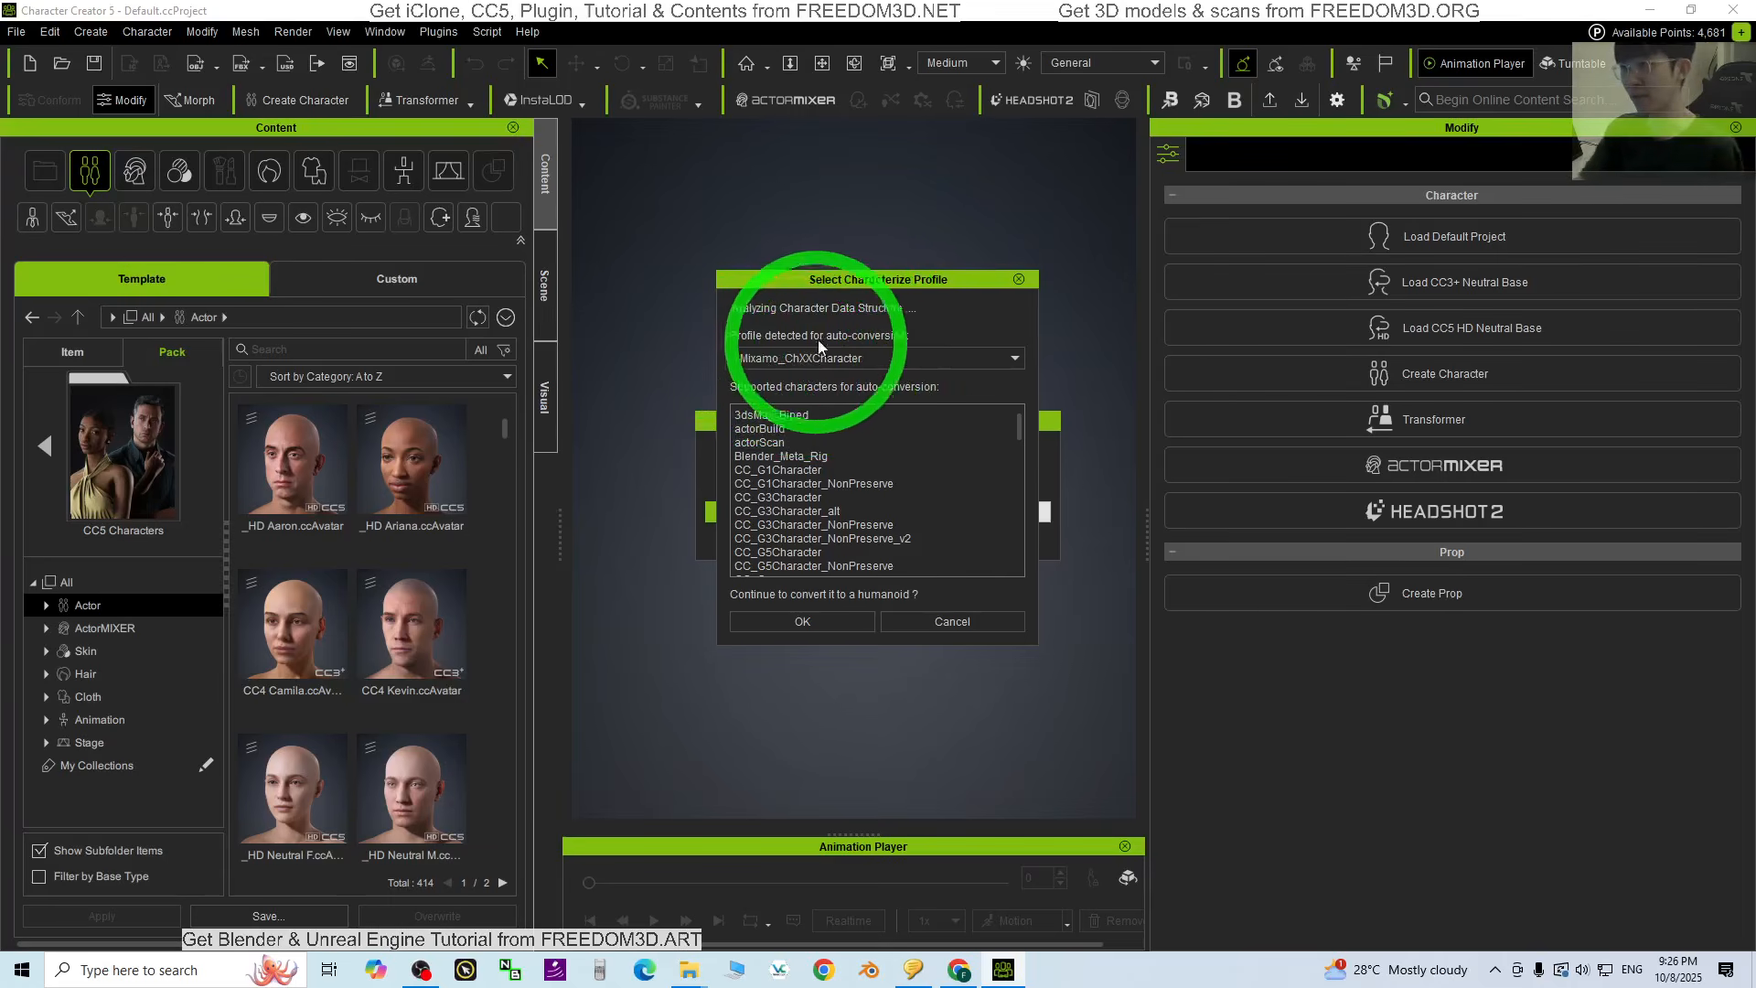
left_click(820, 616)
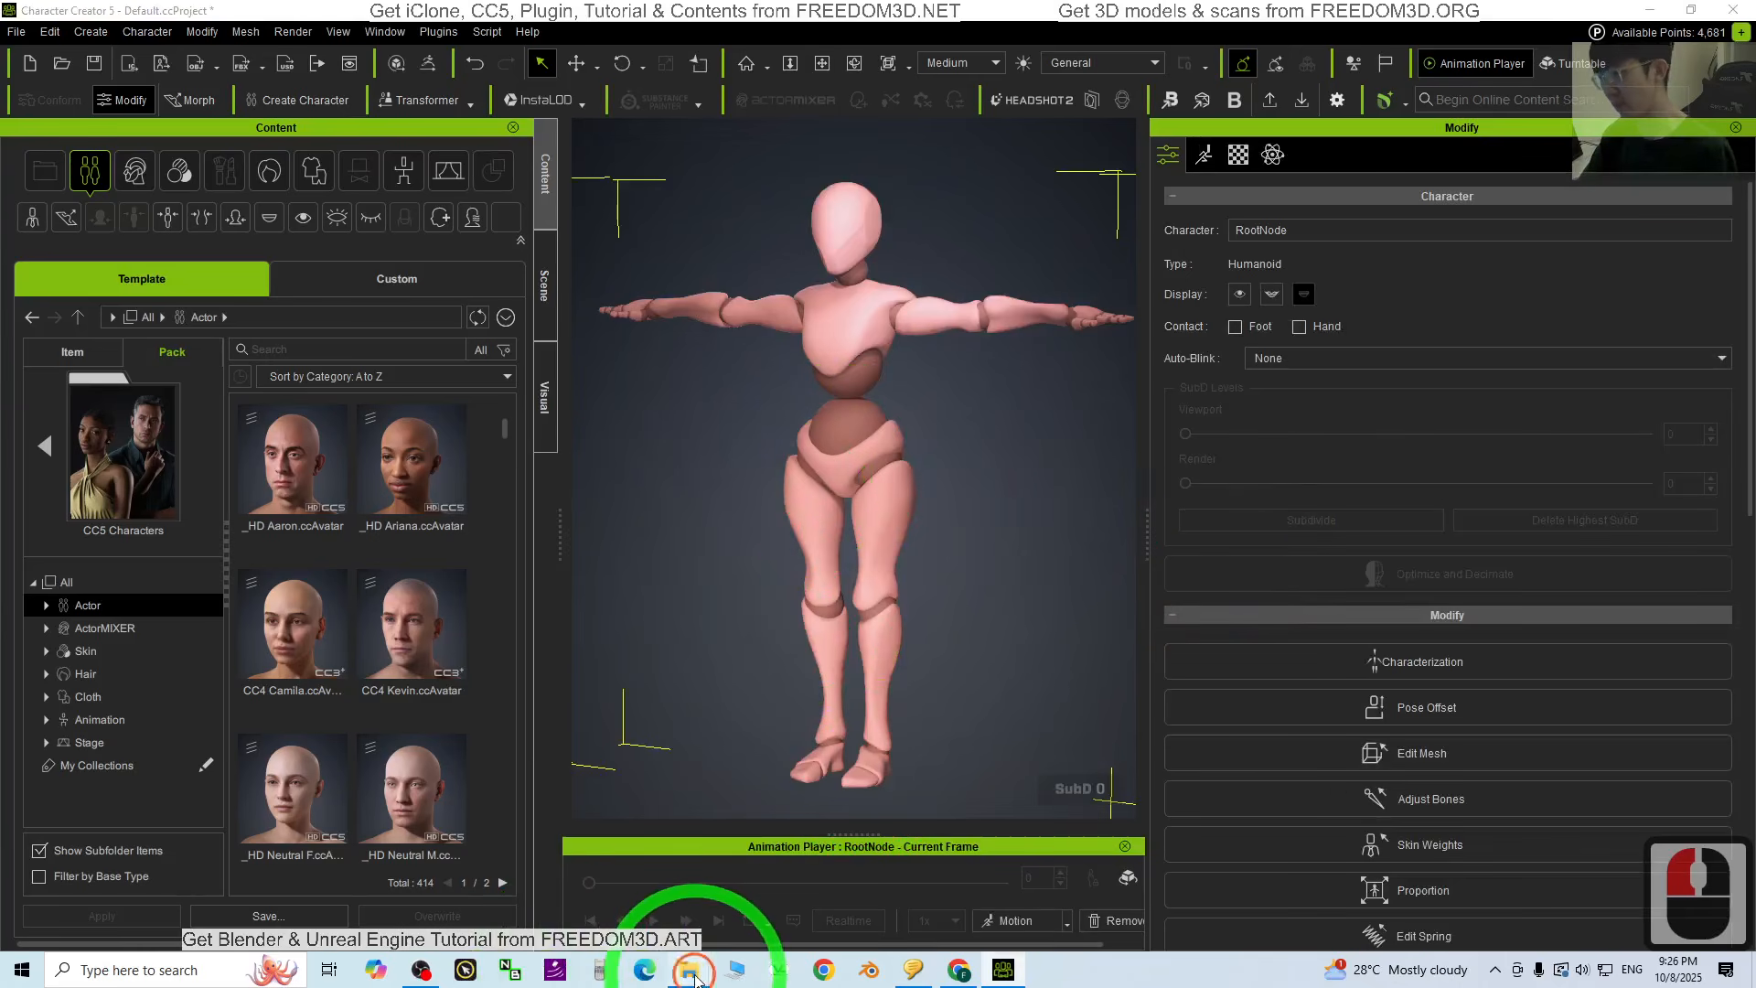
Step: Import Rumba Dancing.fbx as motion onto the character, with the Current Character profile, original frame rate and the mixamo.com take
left_click(893, 864)
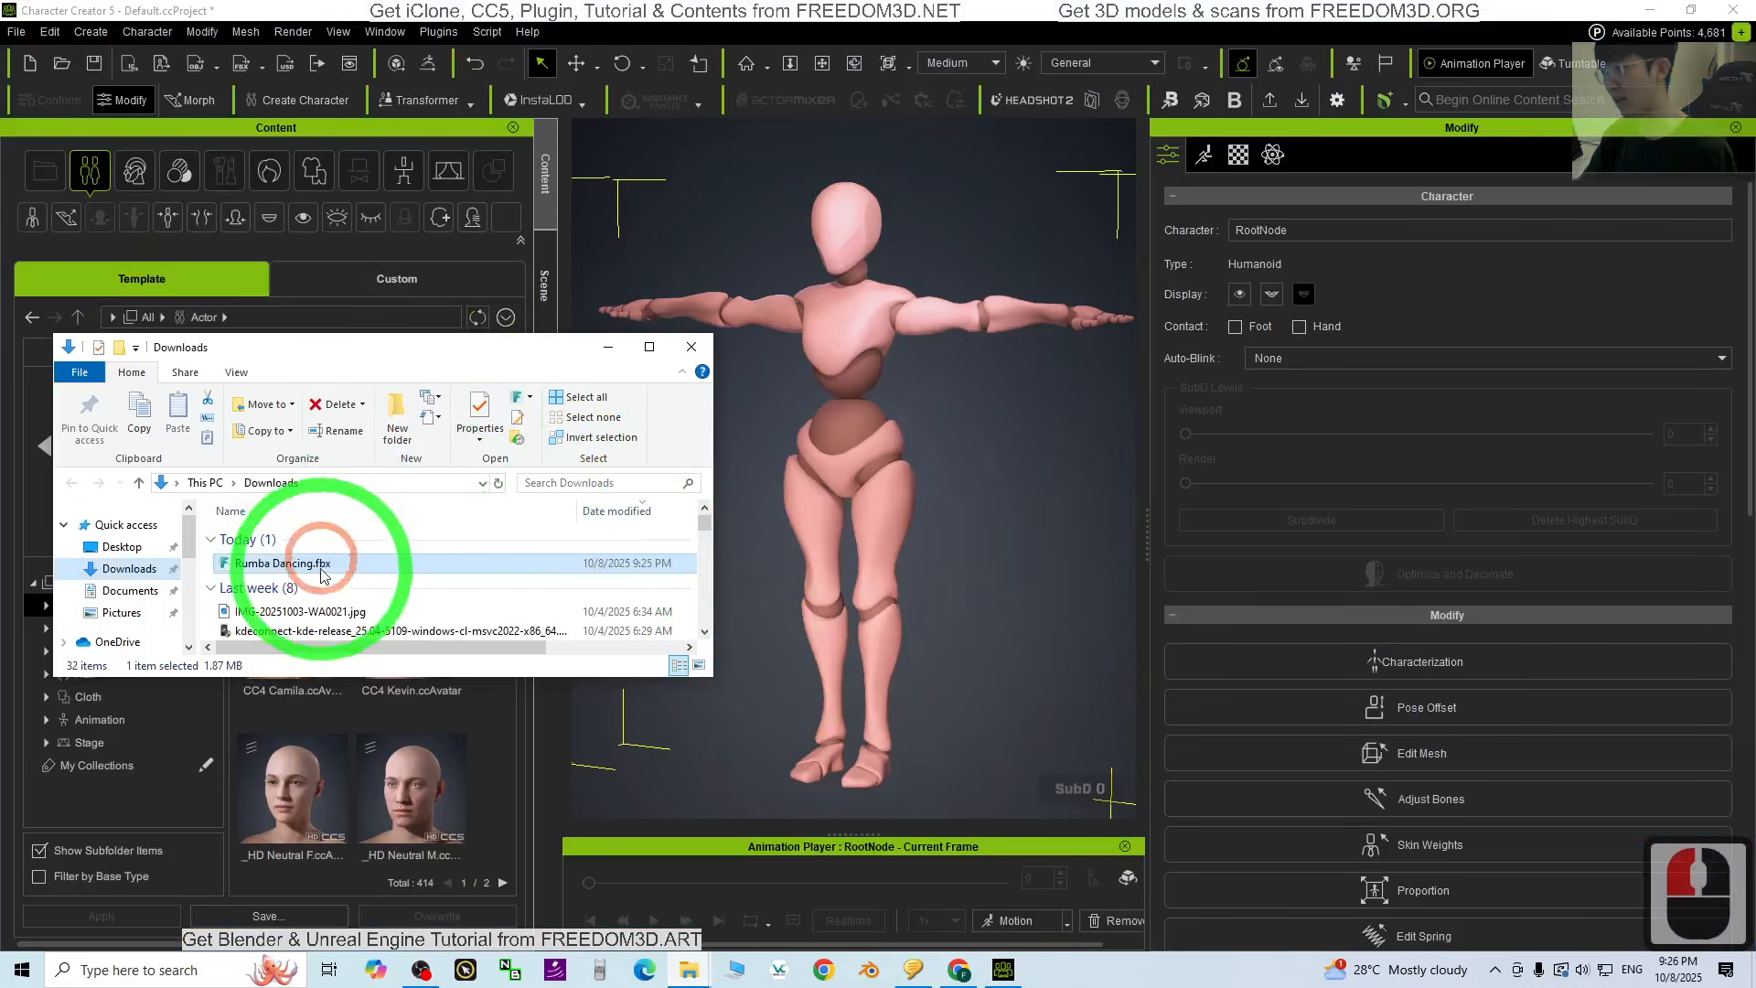
left_click_drag(256, 572, 842, 436)
left_click(766, 291)
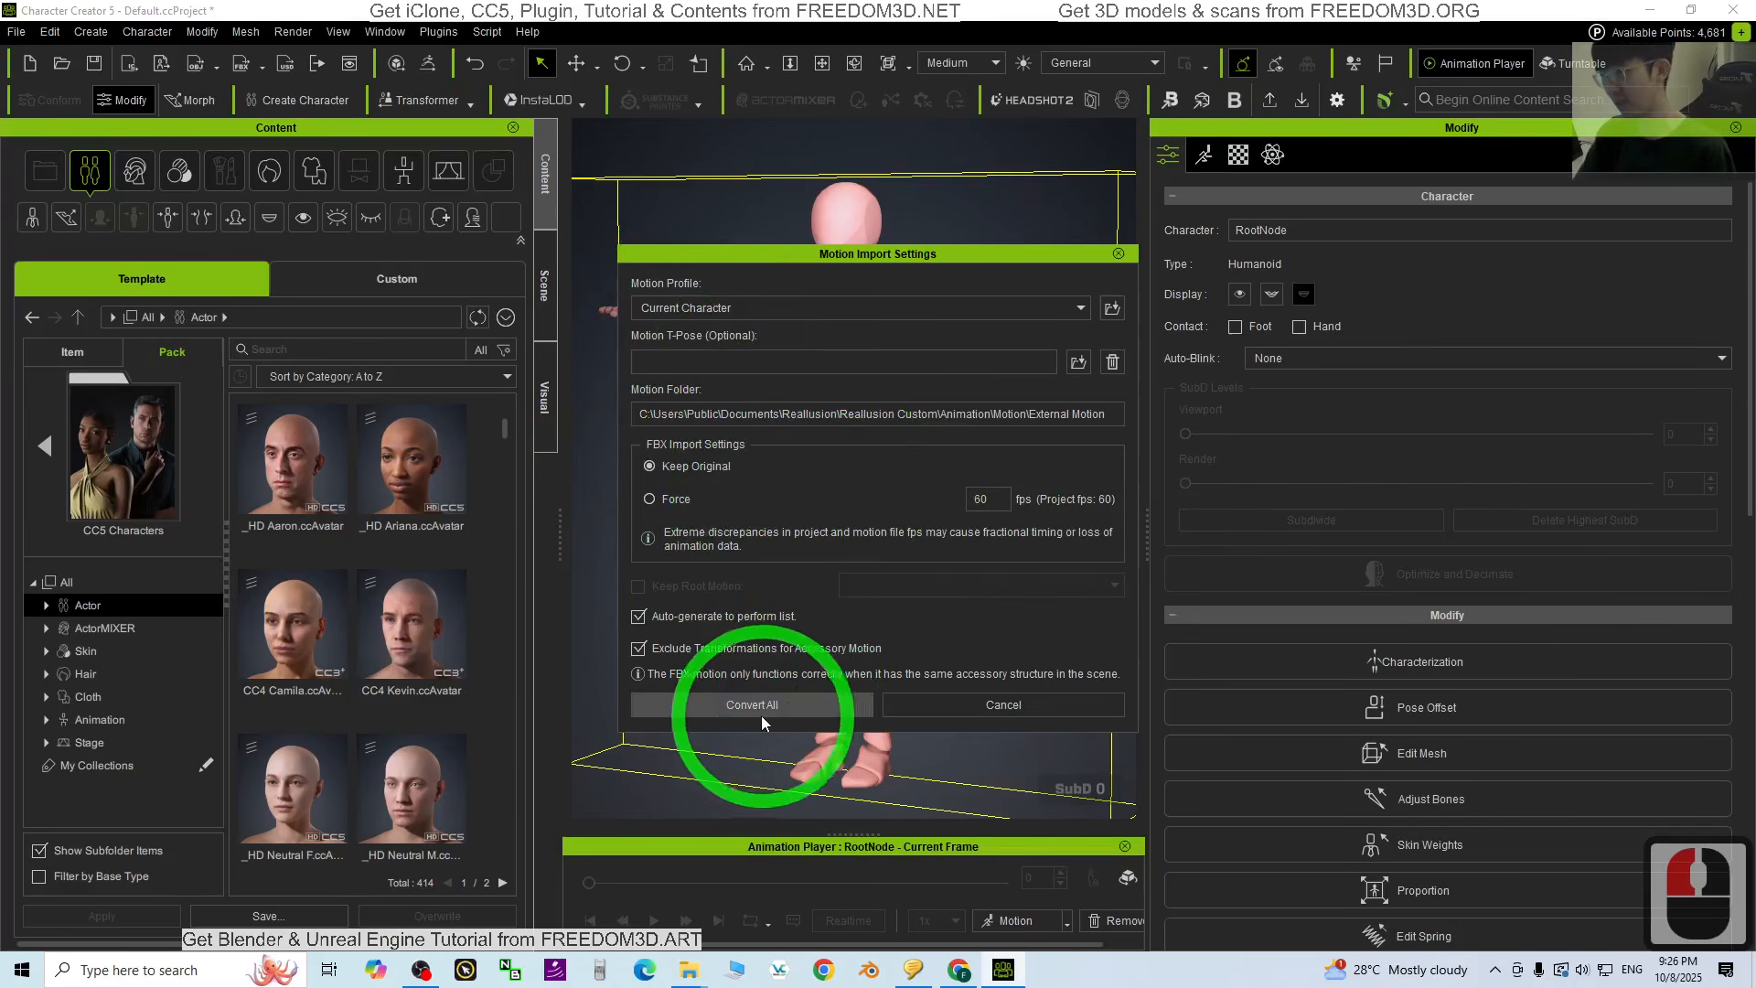
left_click(783, 706)
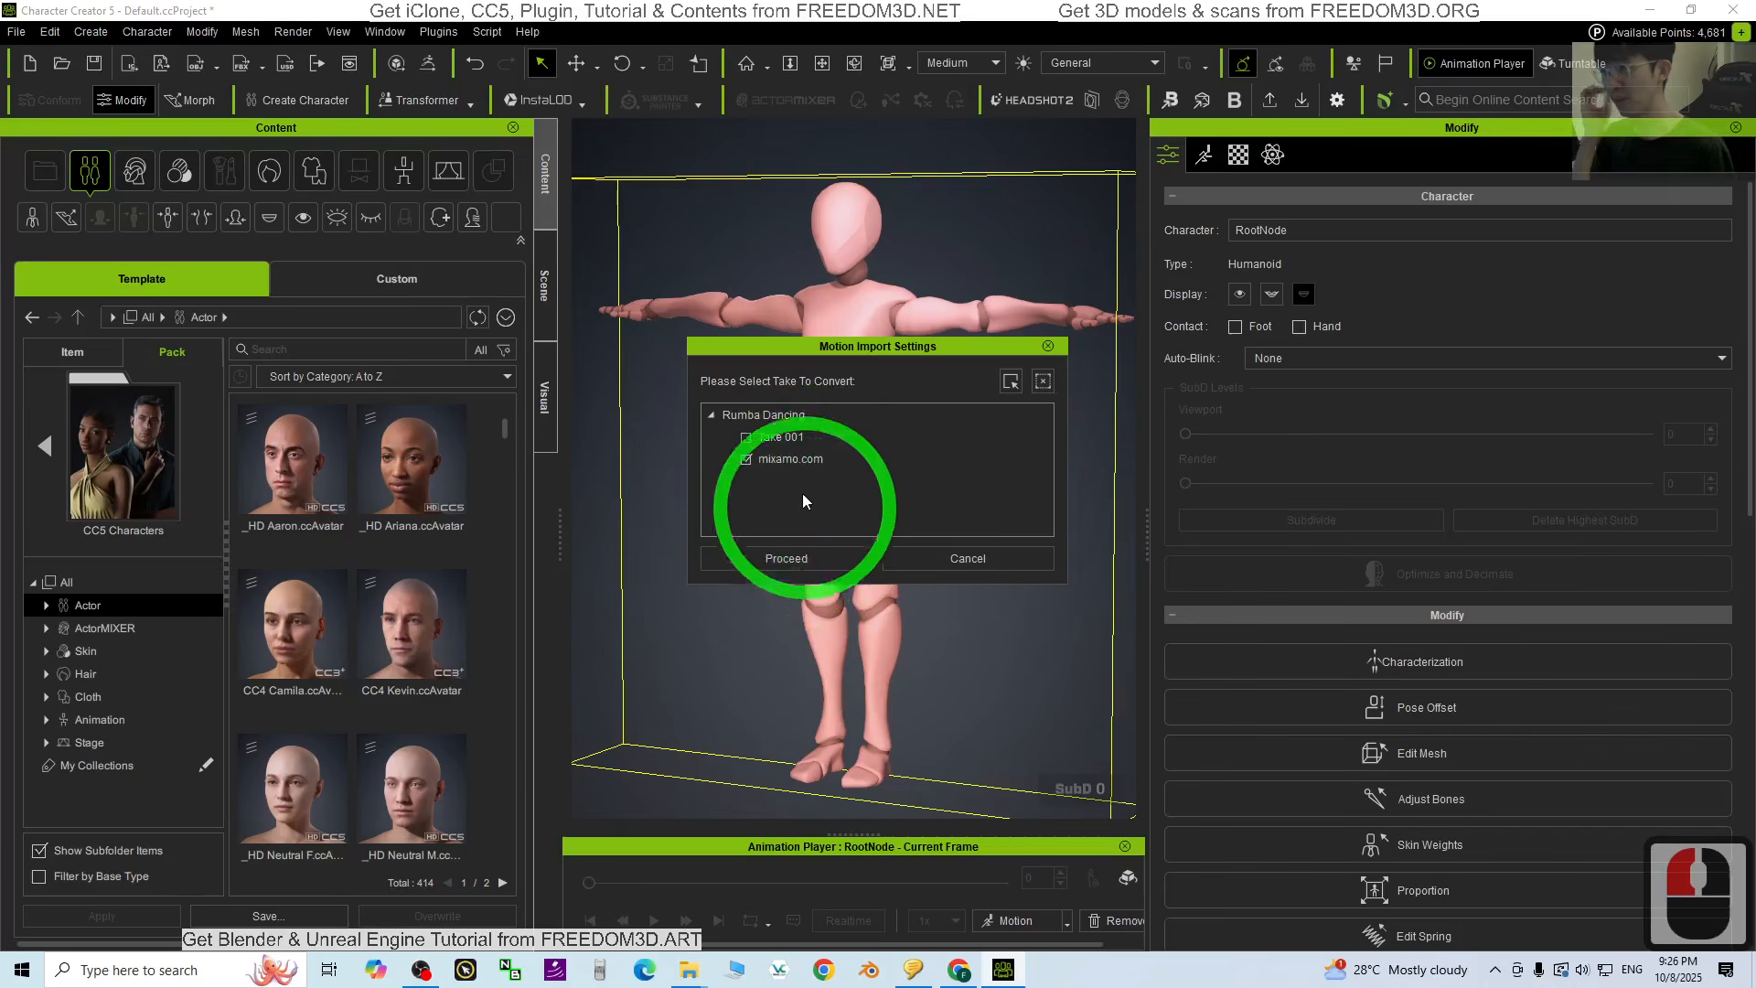
left_click(788, 558)
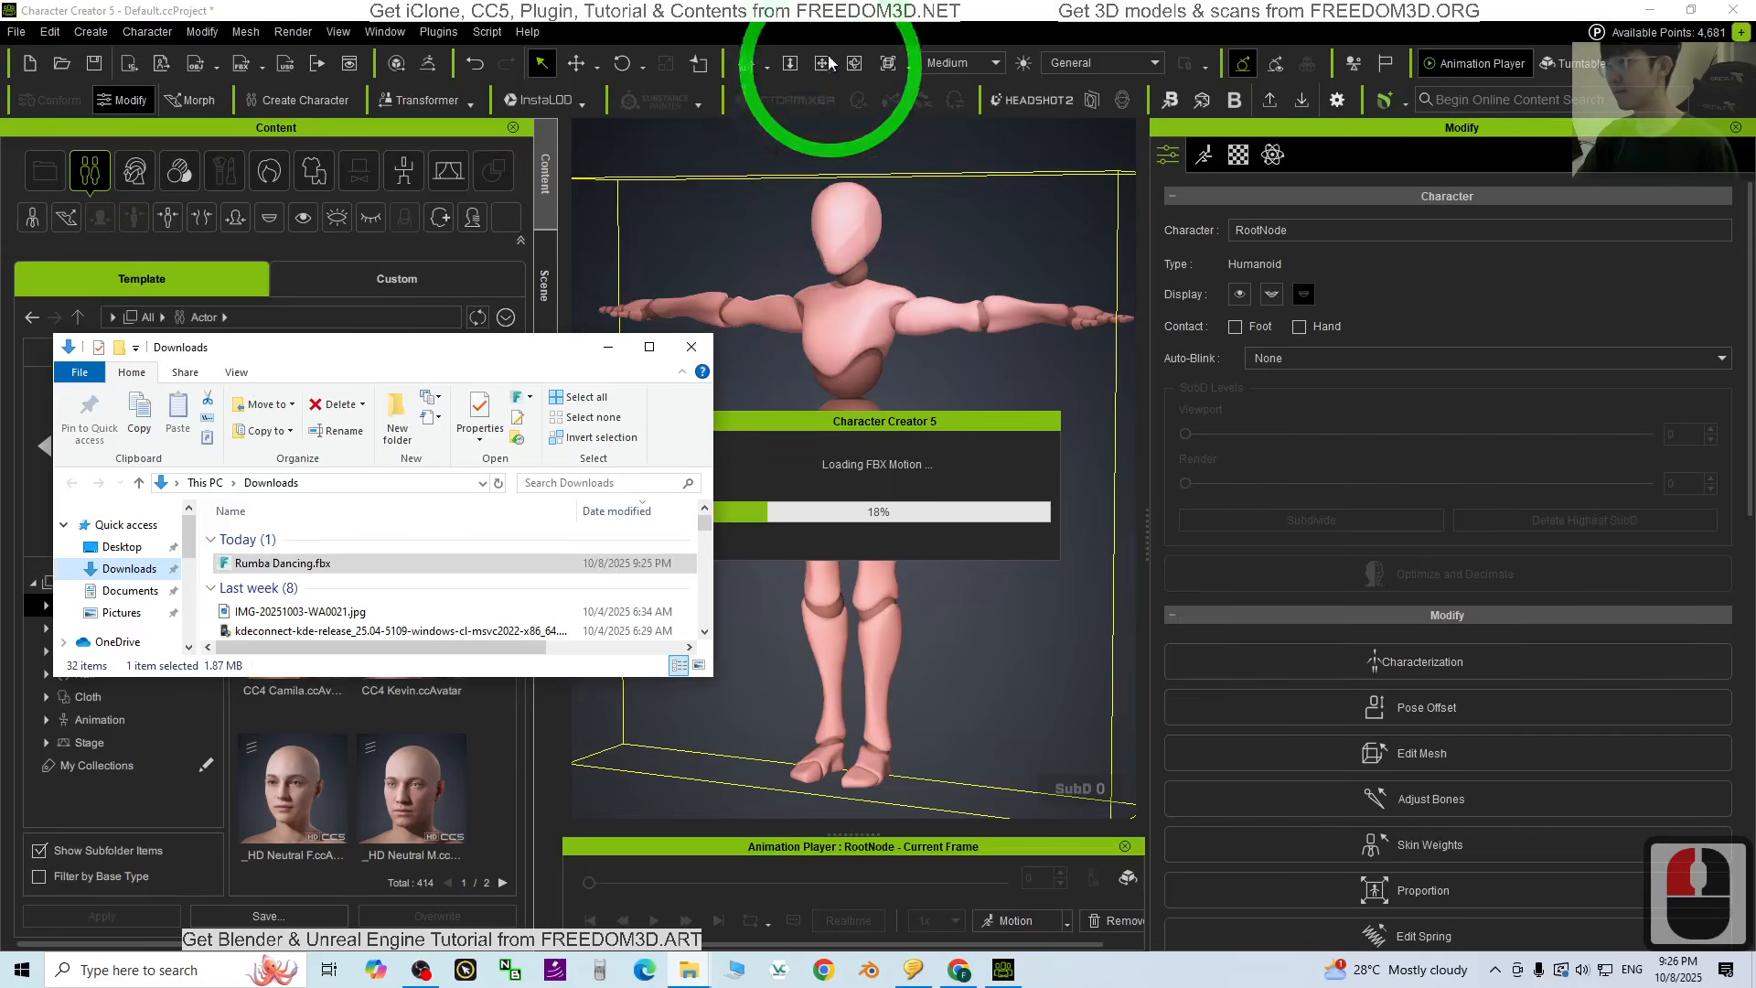
left_click(880, 444)
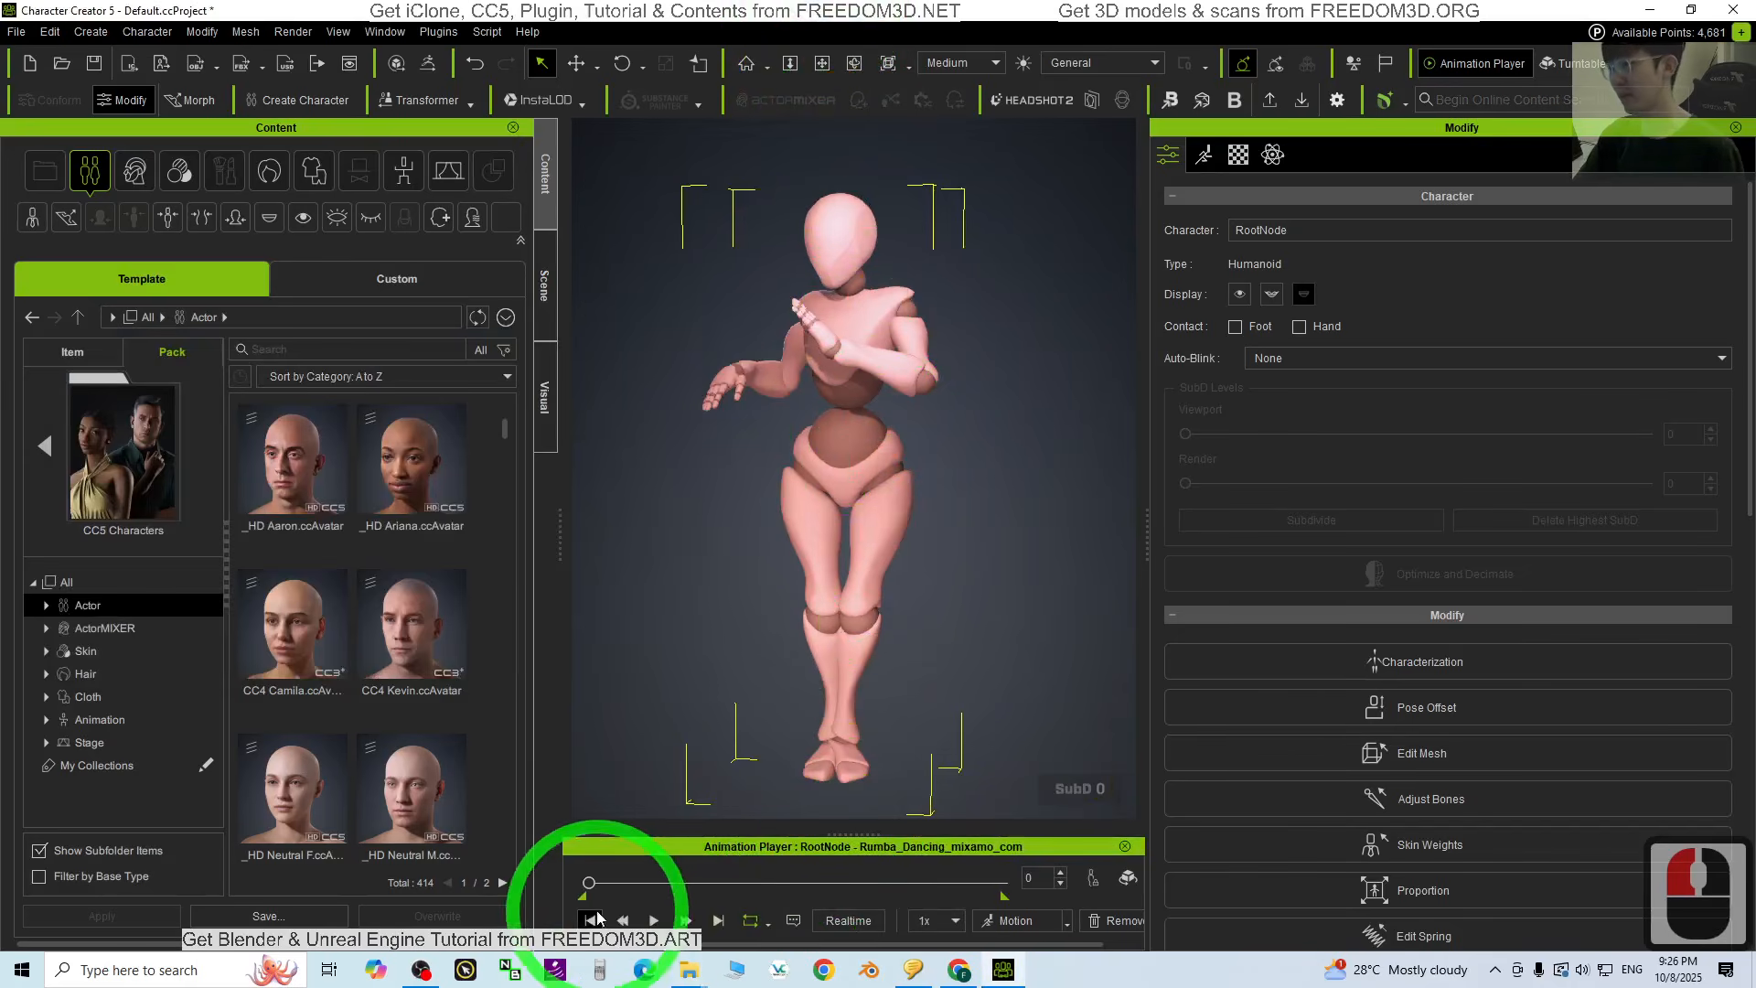
Step: Play the imported rumba motion on the character, pause it and return to the first frame
left_click(653, 920)
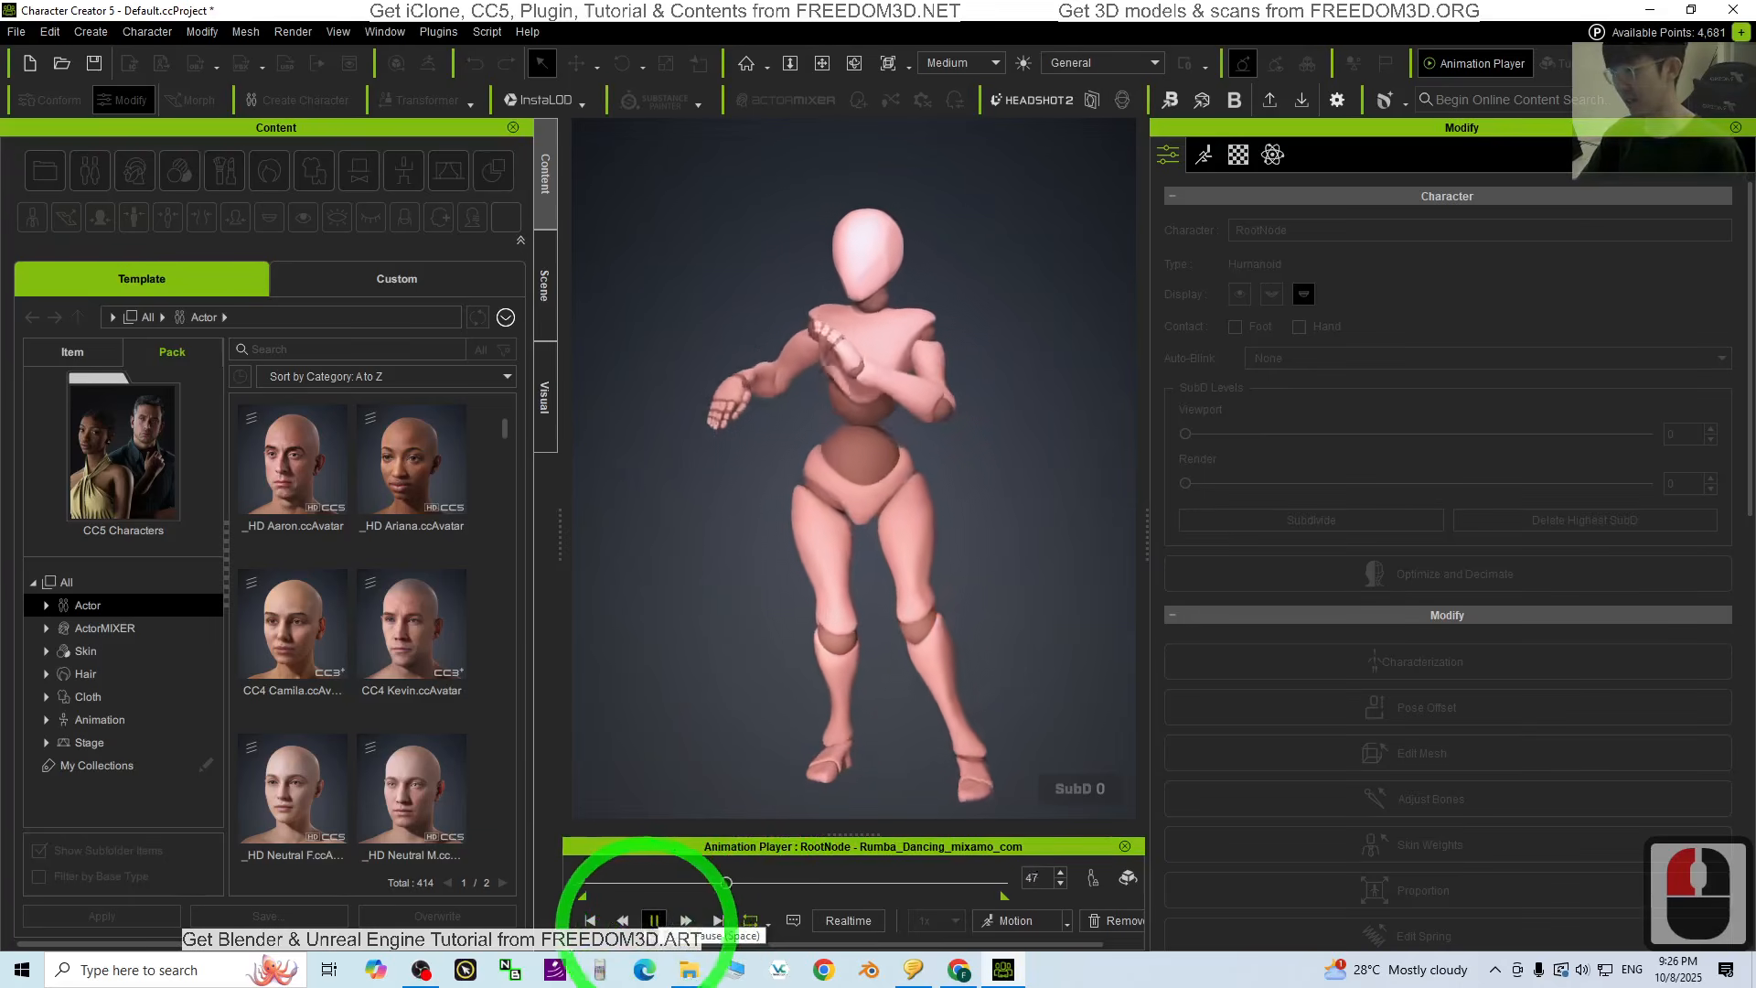
left_click(655, 920)
double_click(590, 920)
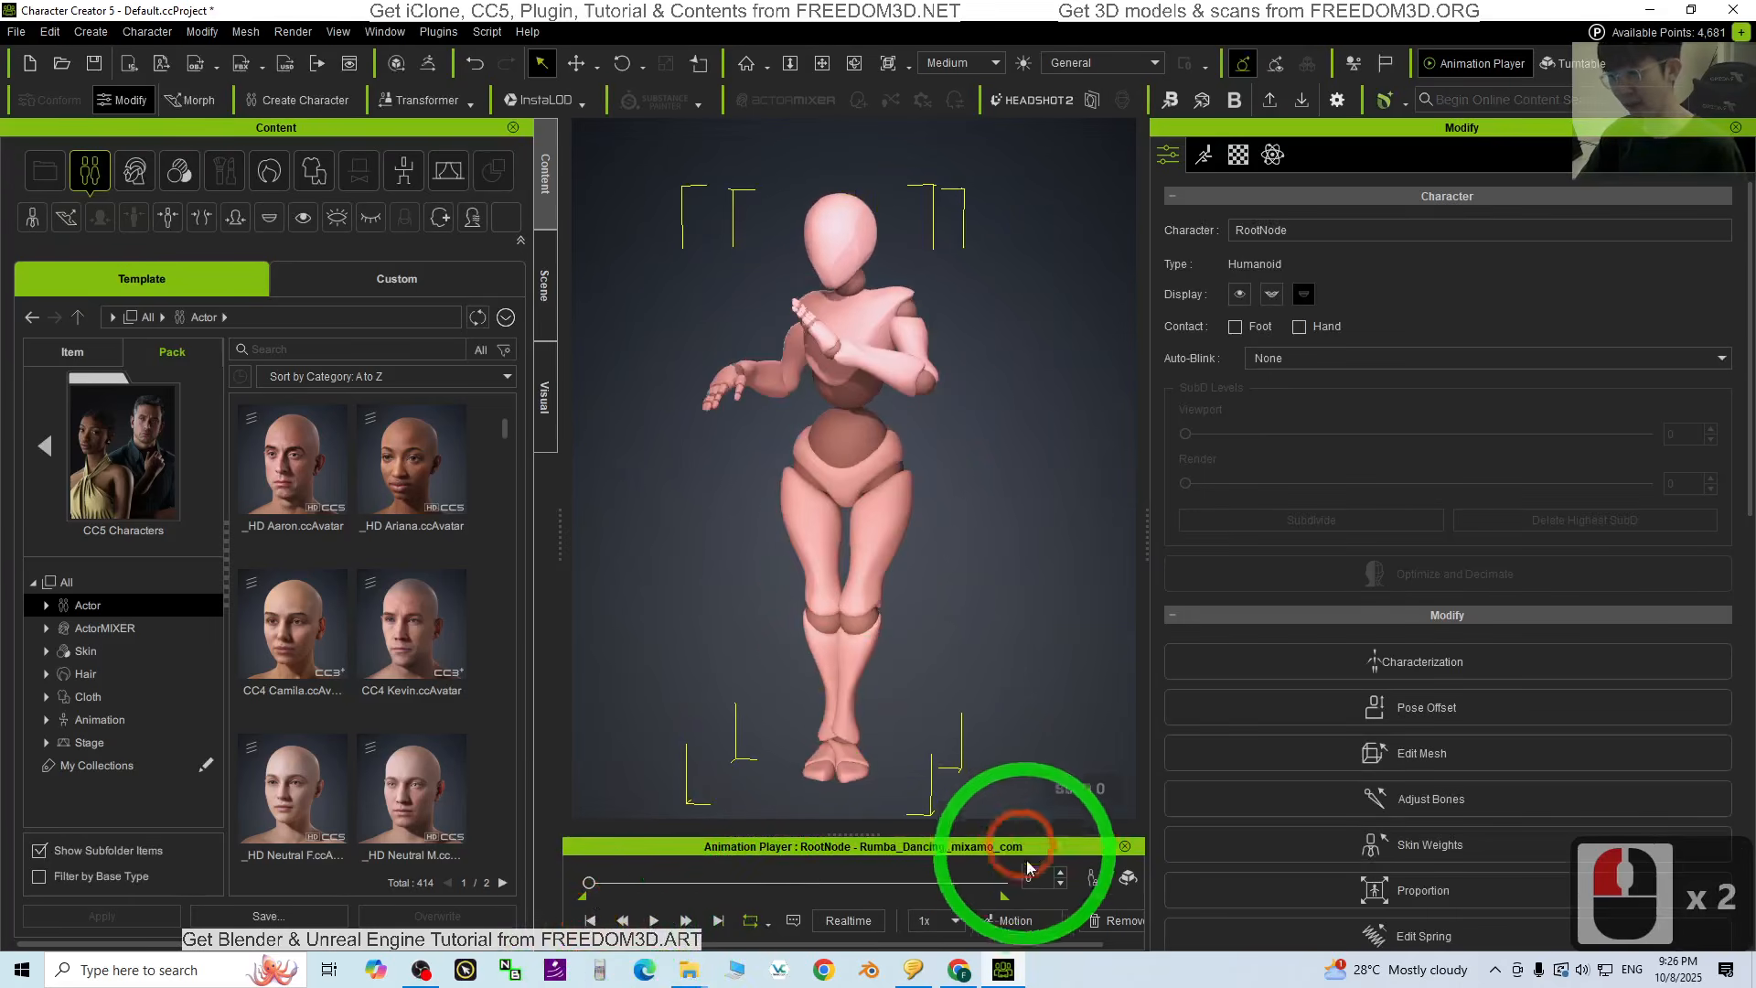
Step: Check the character's Perform motions for Rumba_Dancing_mixamo_com and leave the list without choosing one
left_click(1068, 923)
mouse_move(1051, 842)
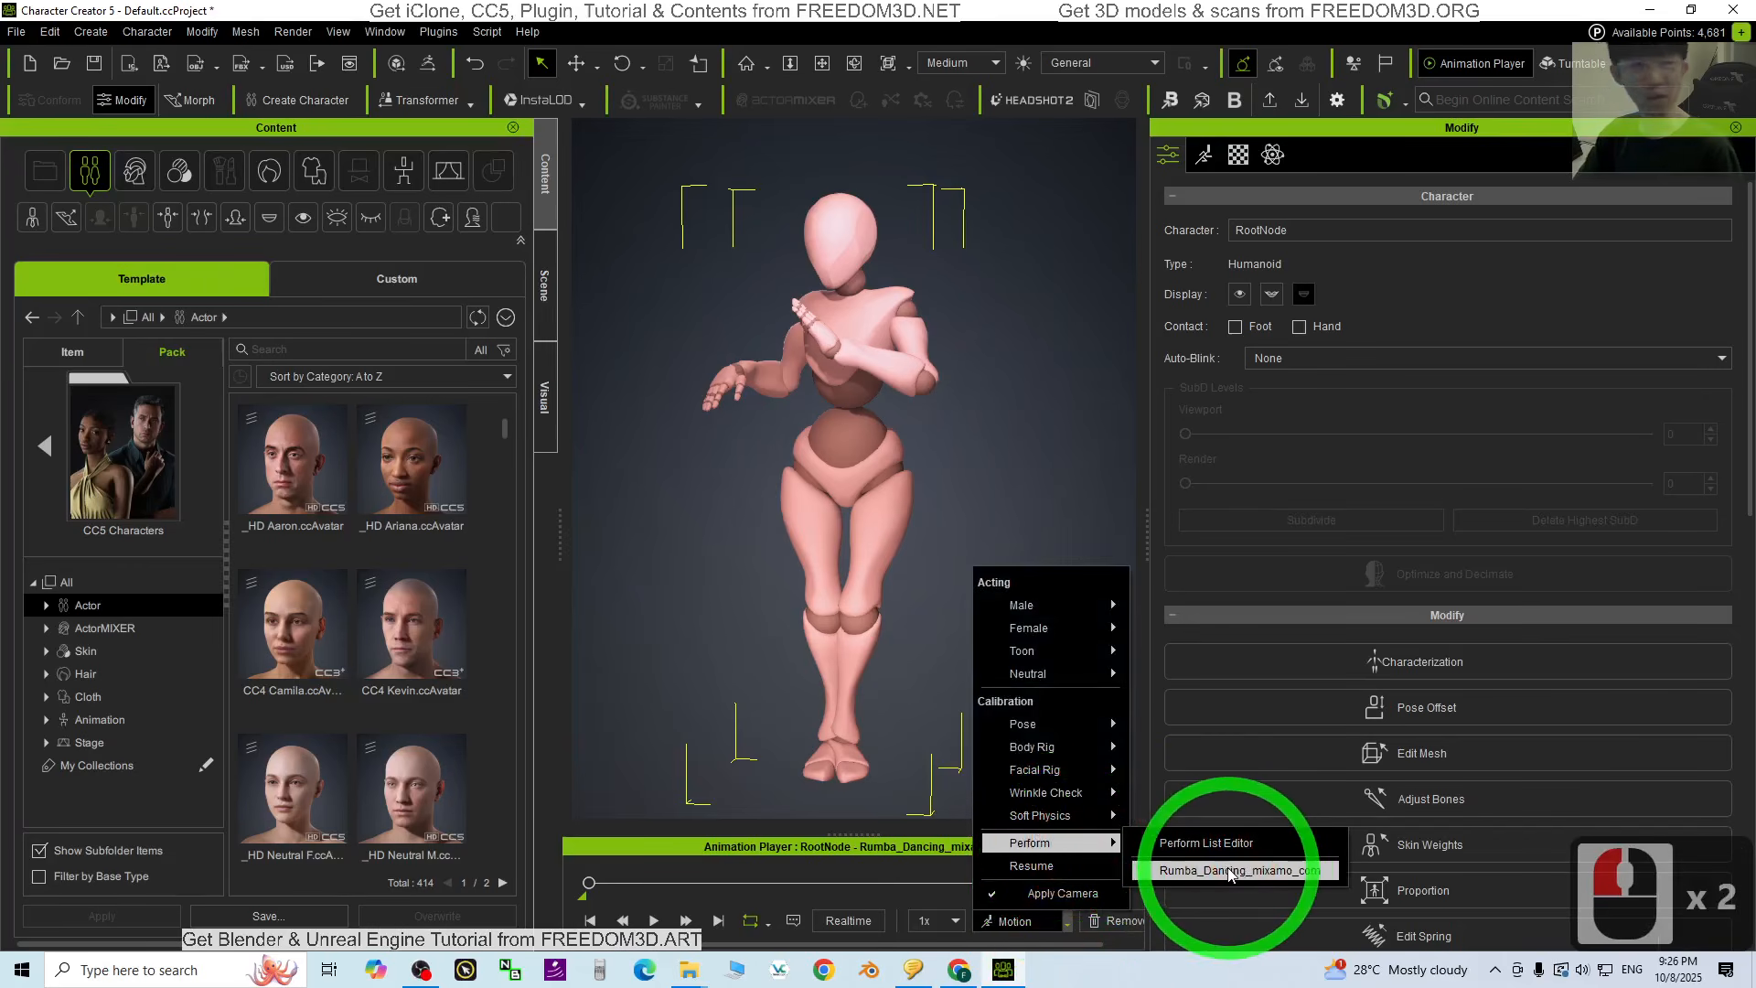
left_click(787, 4)
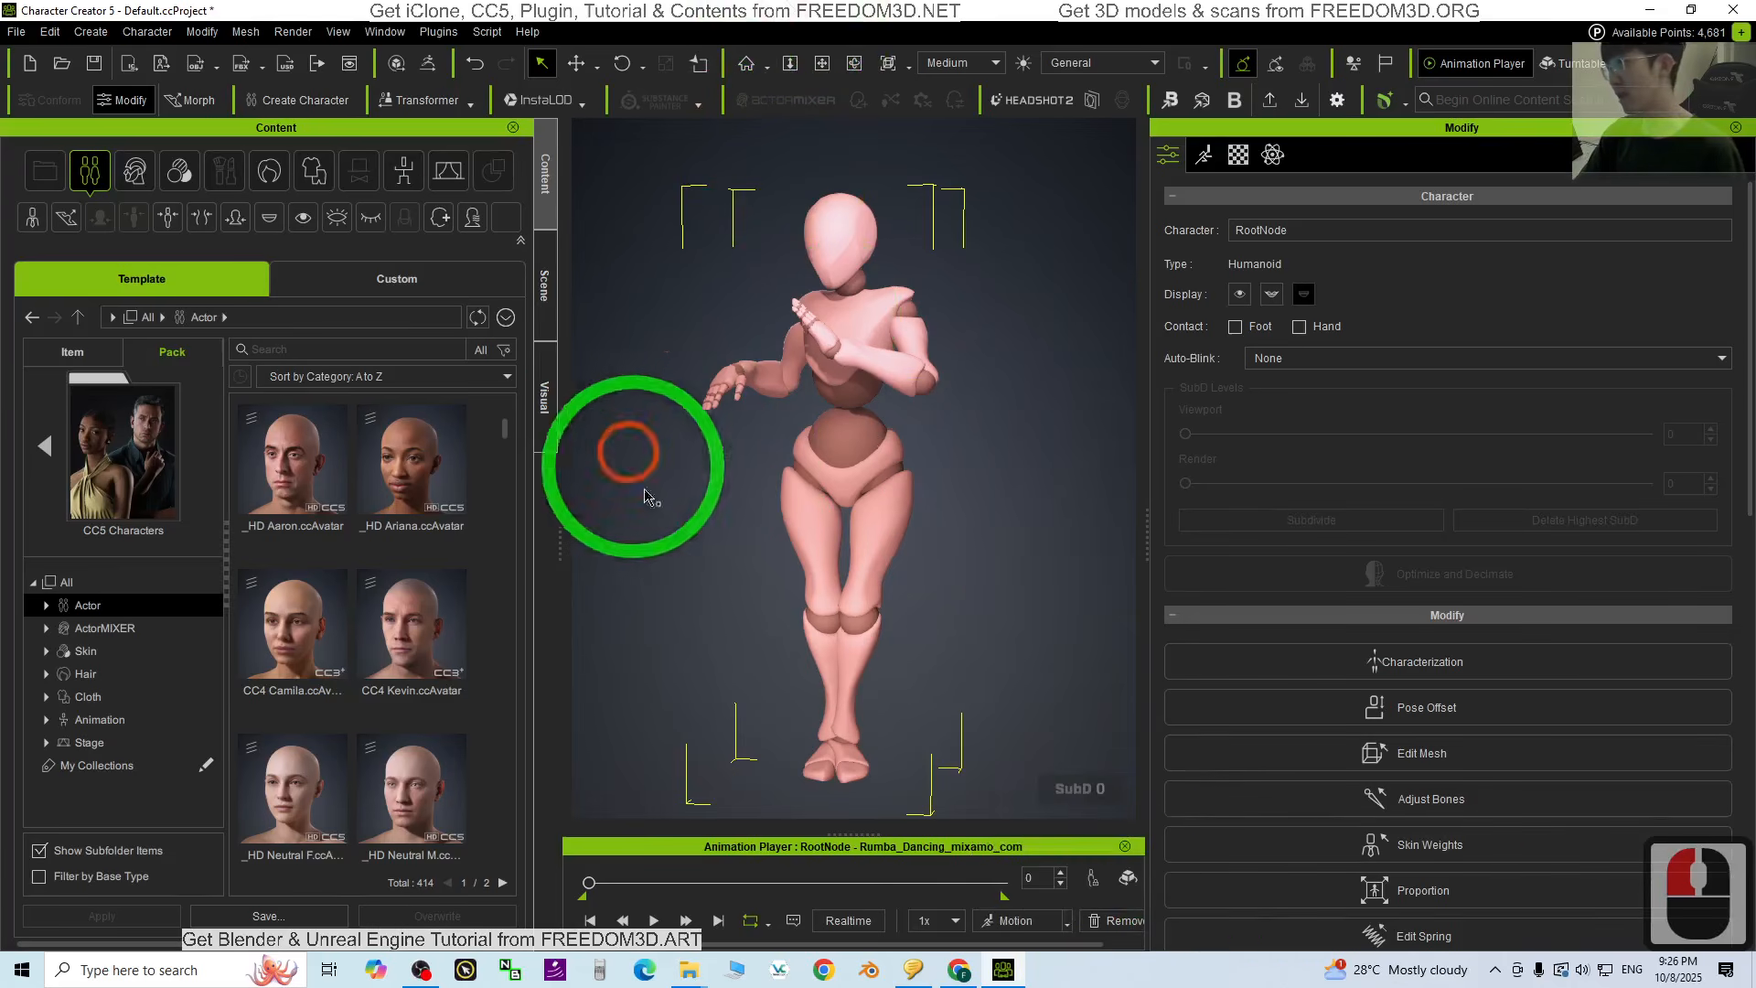
Step: Select Rumba_Dancing_mixamo_com in the custom External Motion content and show its motion file in File Explorer
left_click(393, 289)
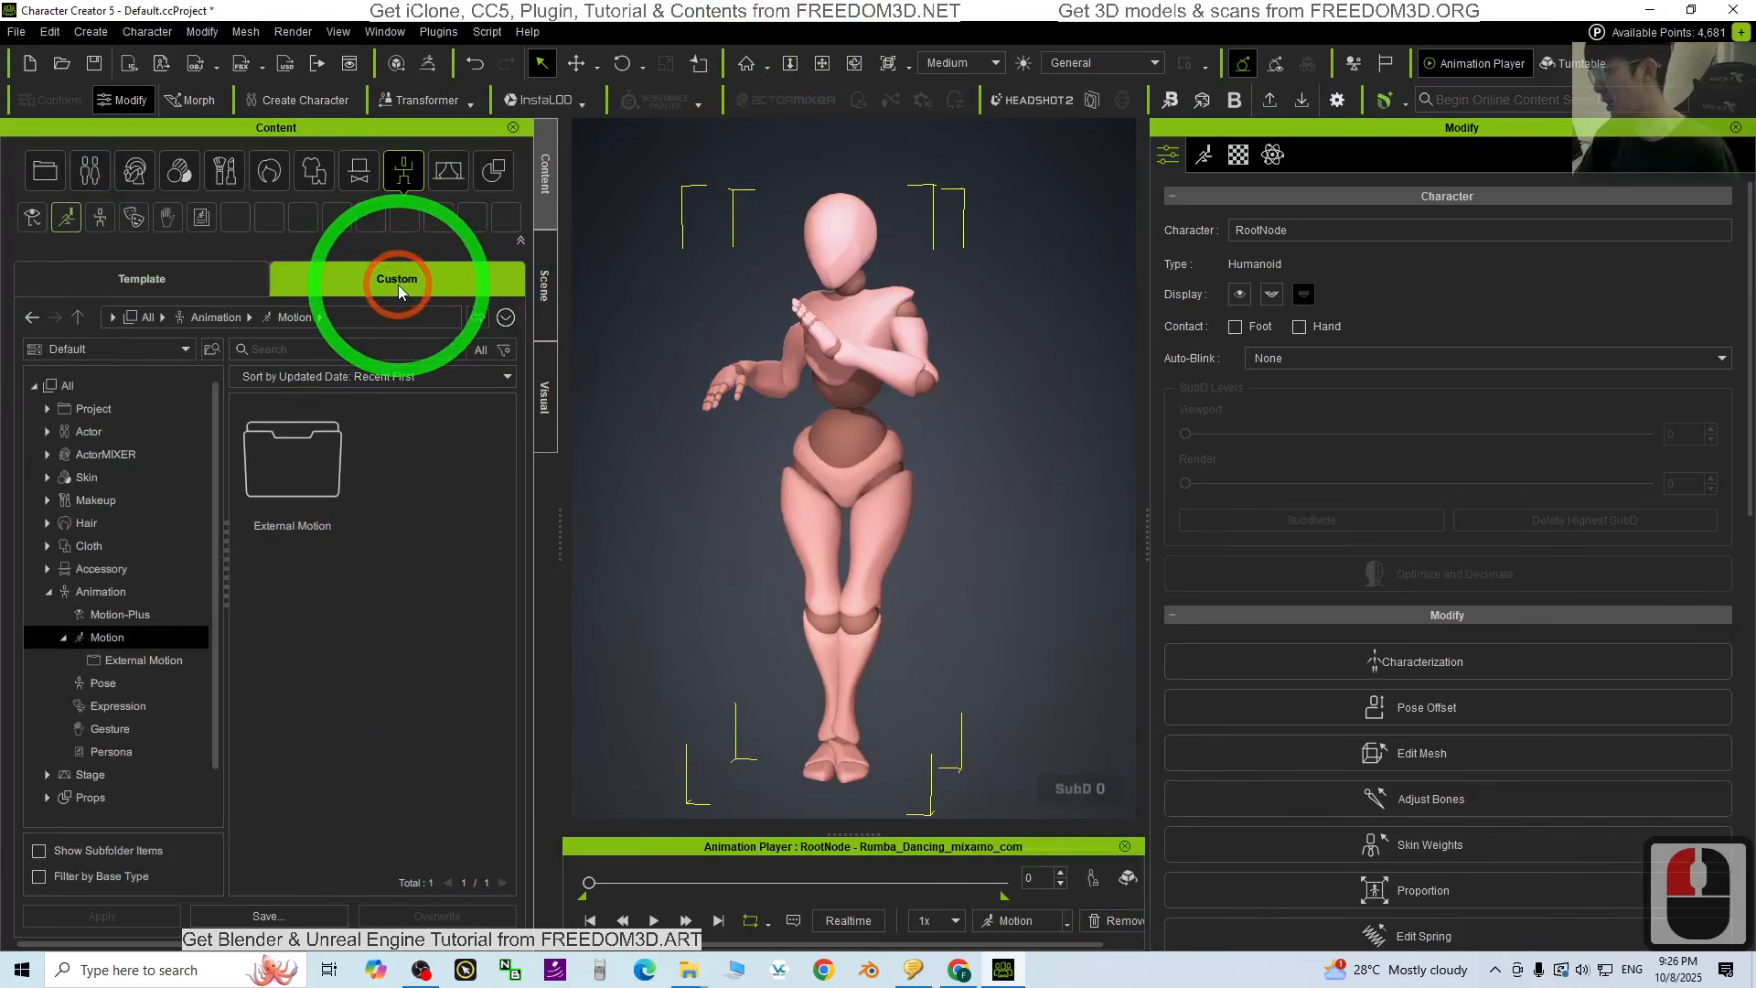
left_click(125, 661)
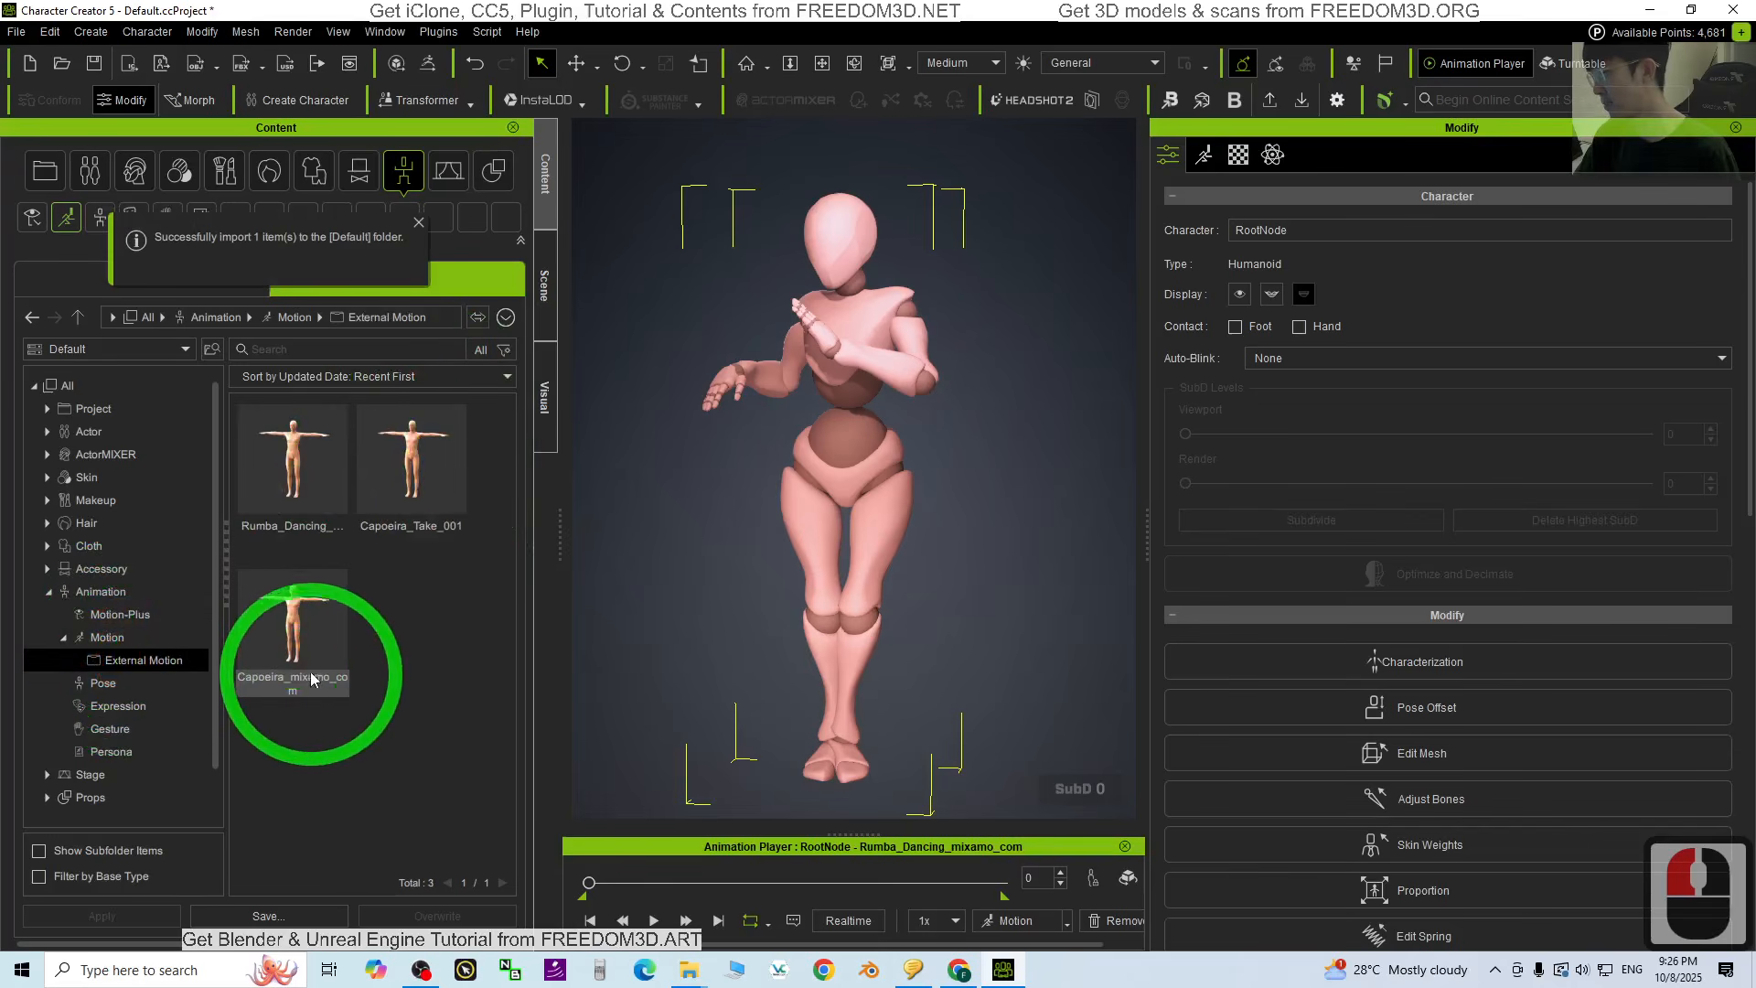
double_click(312, 489)
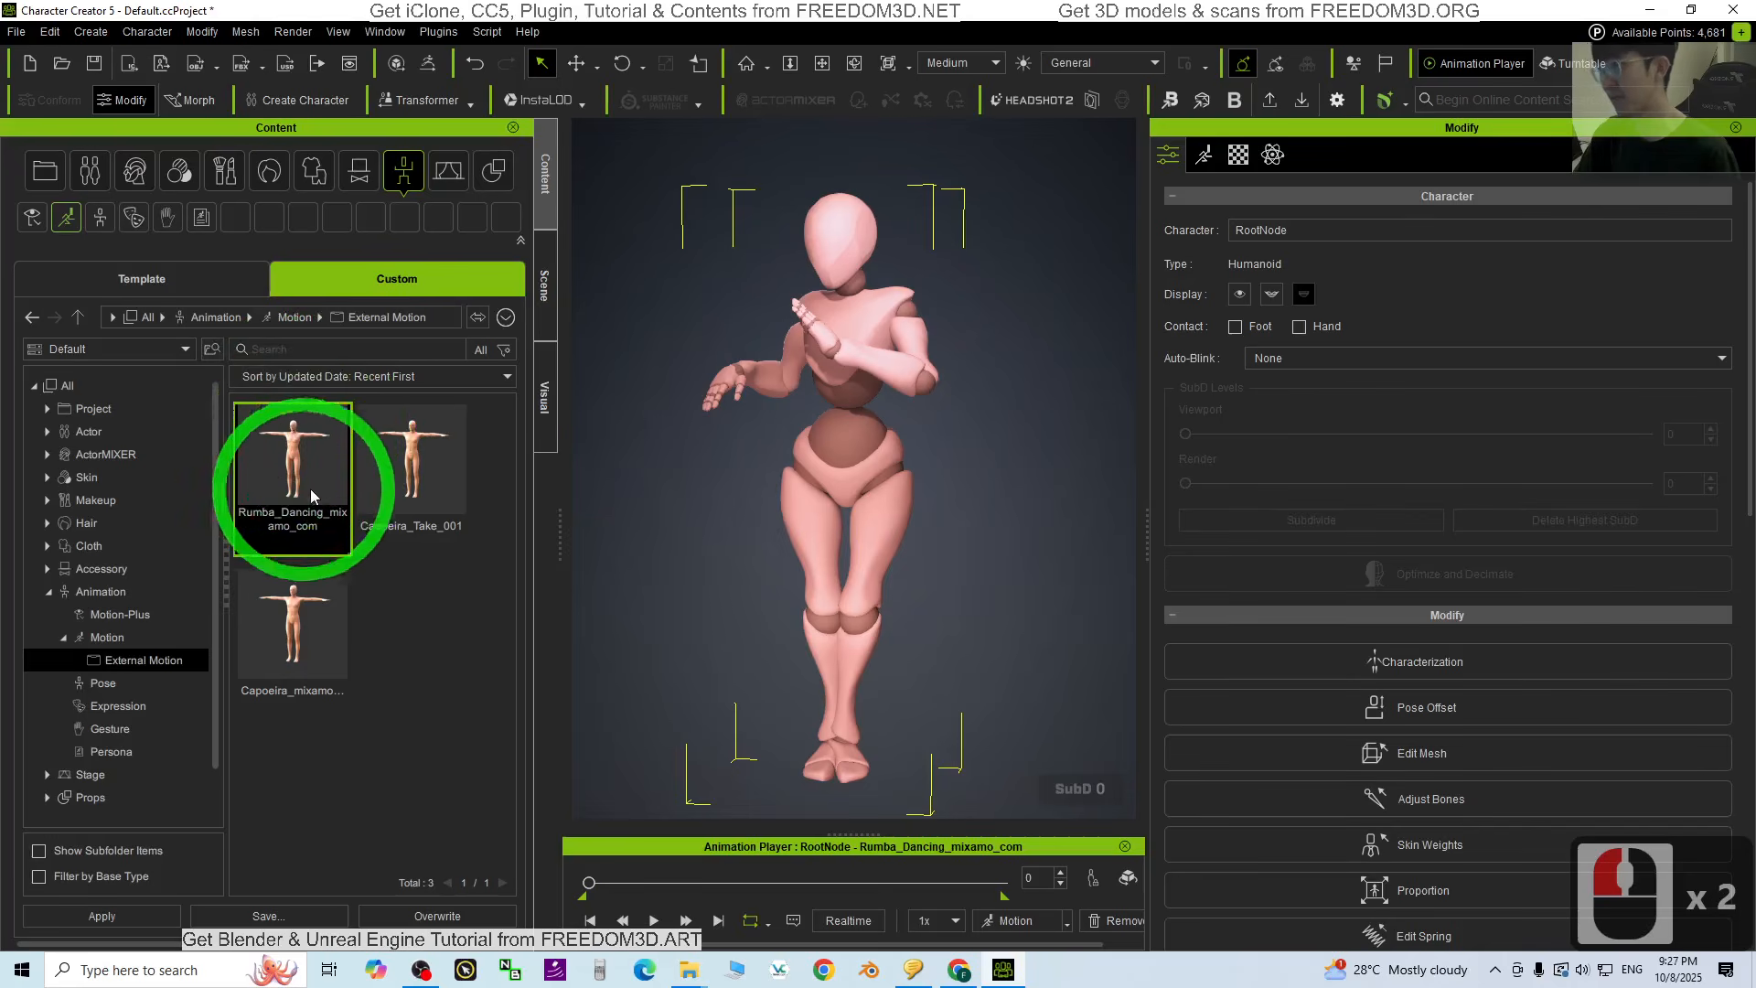
double_click(300, 448)
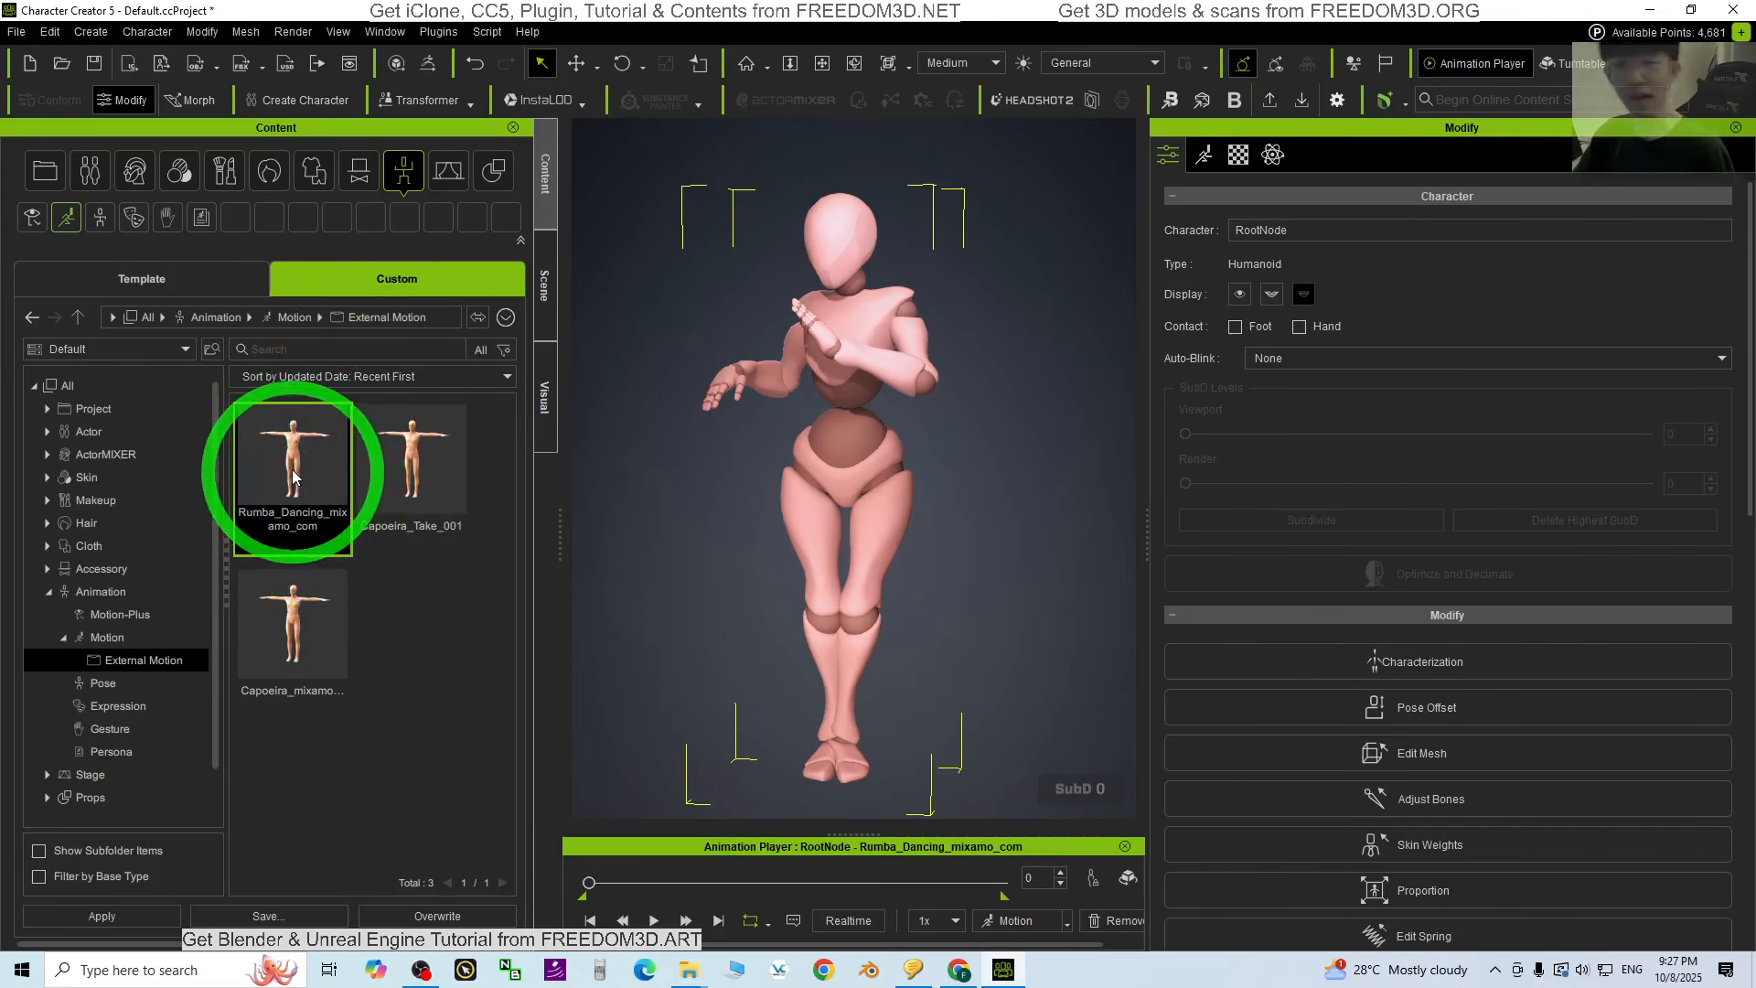
right_click(292, 469)
left_click(398, 811)
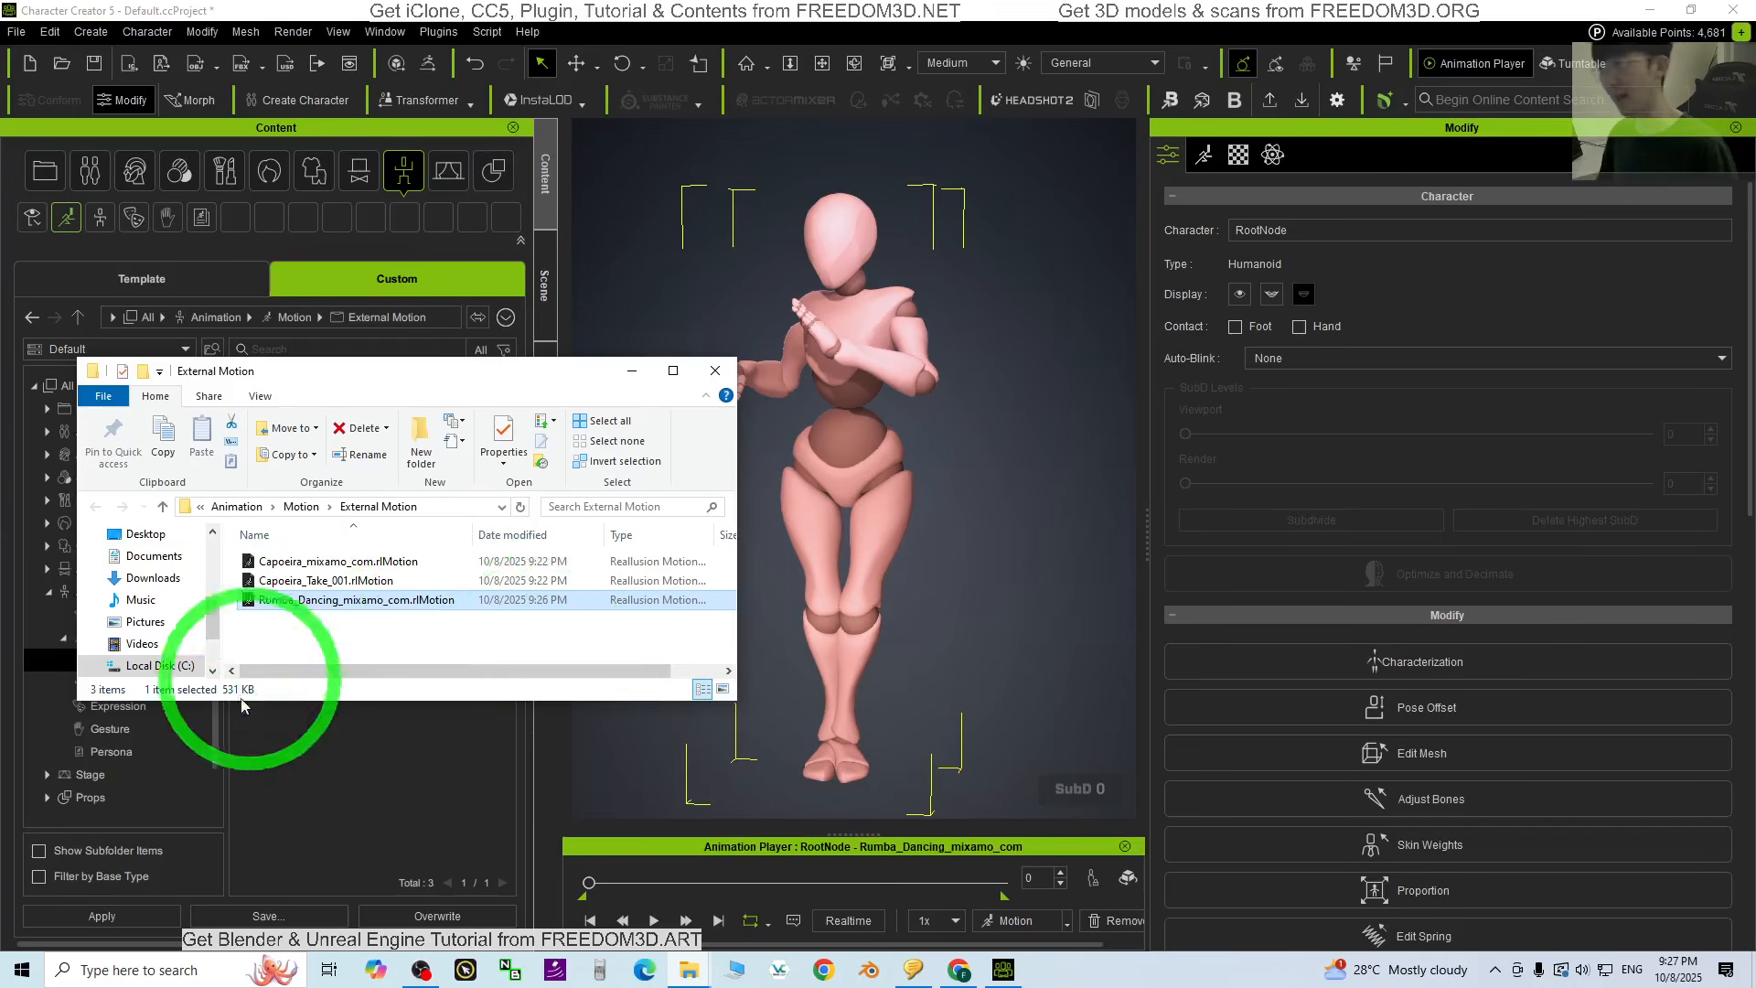
Step: Launch iClone 8 and maximize its window
left_click(181, 971)
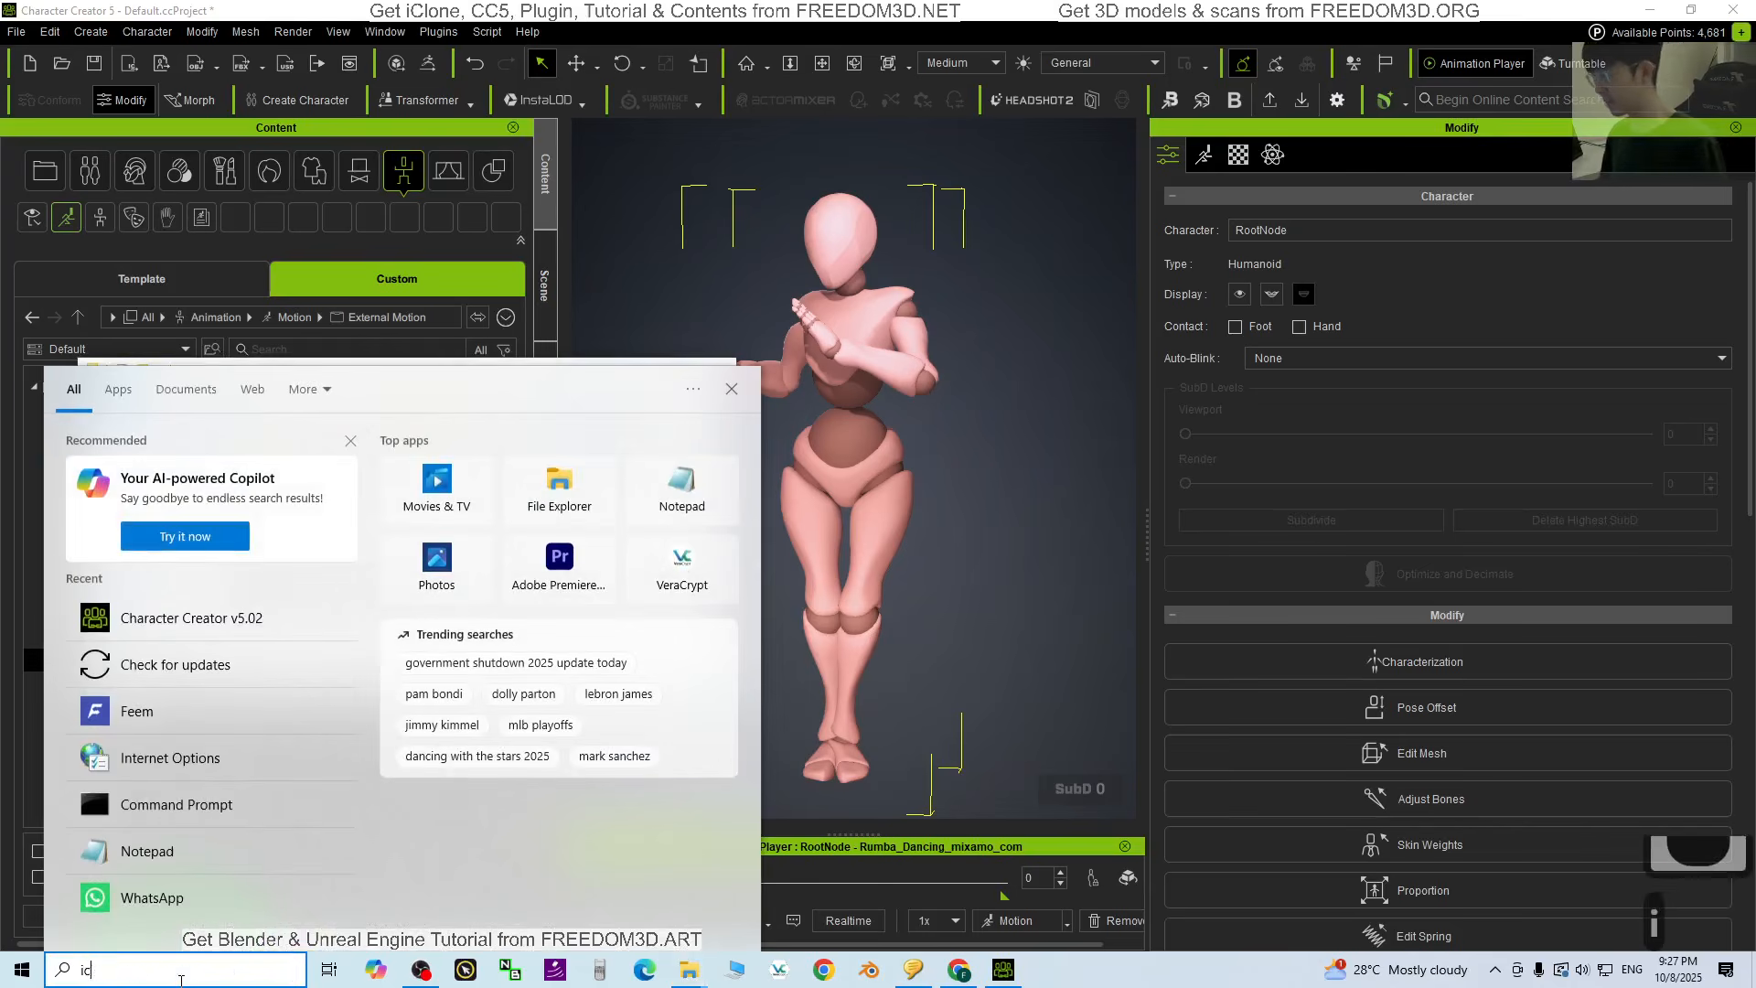
type("iclone")
key("Return")
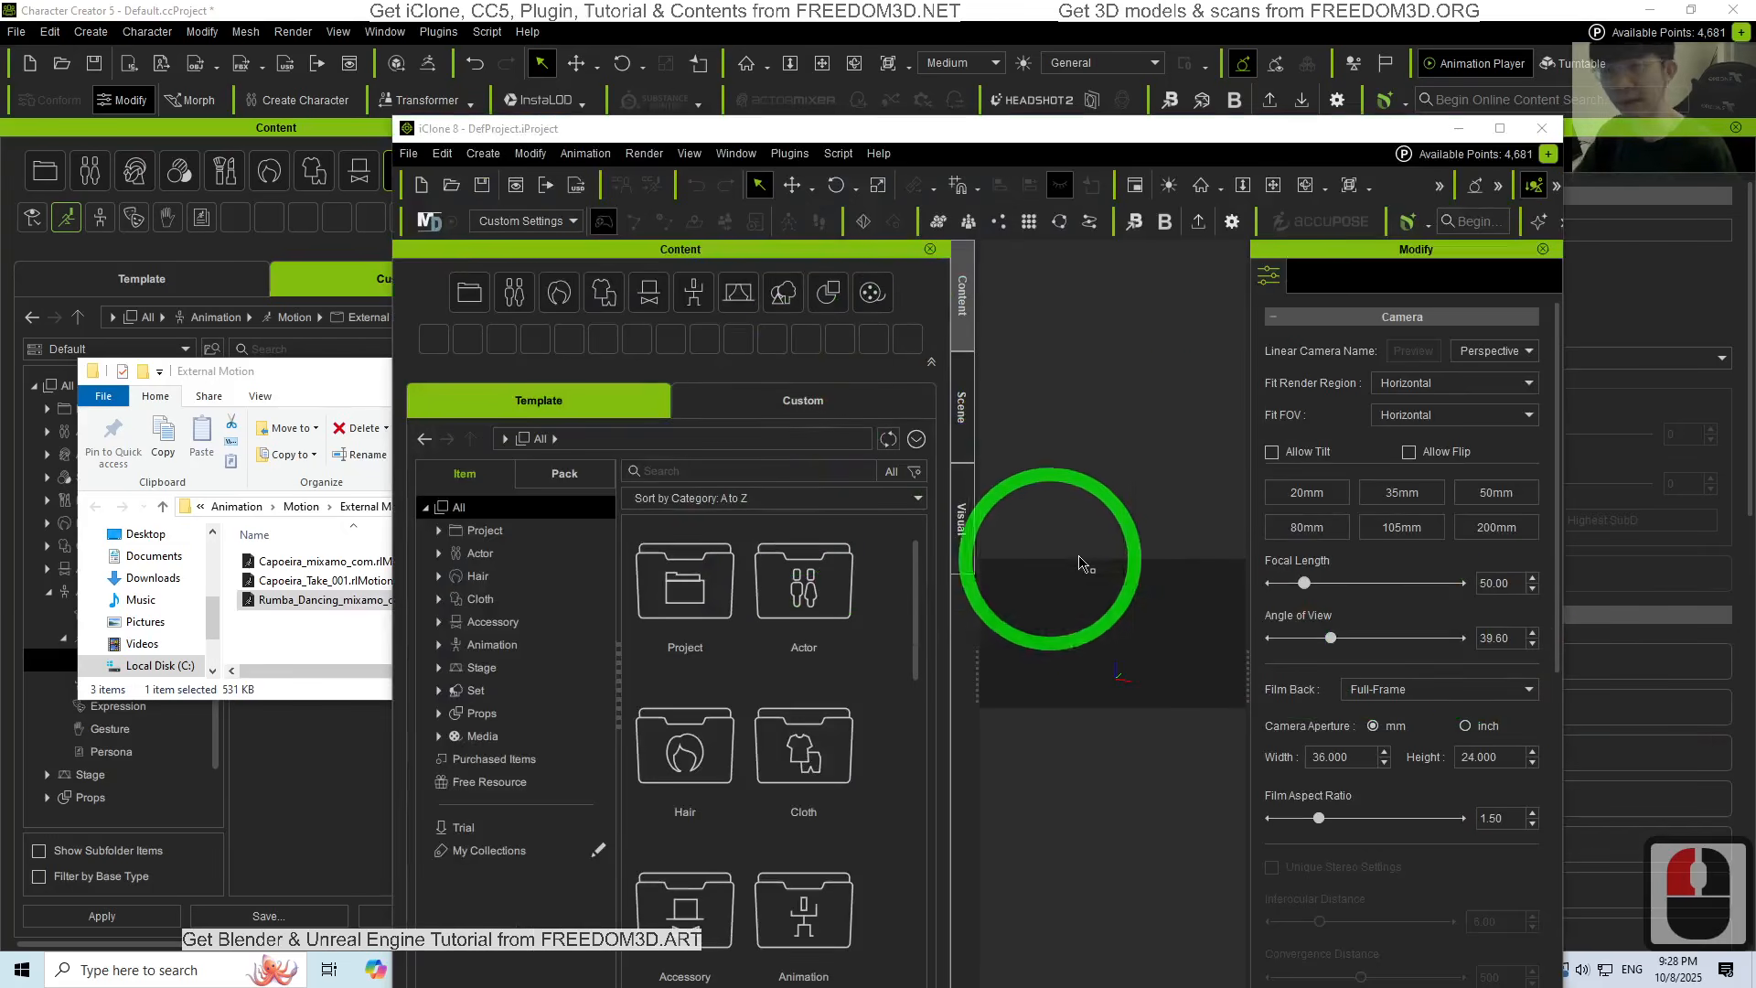
left_click(1500, 130)
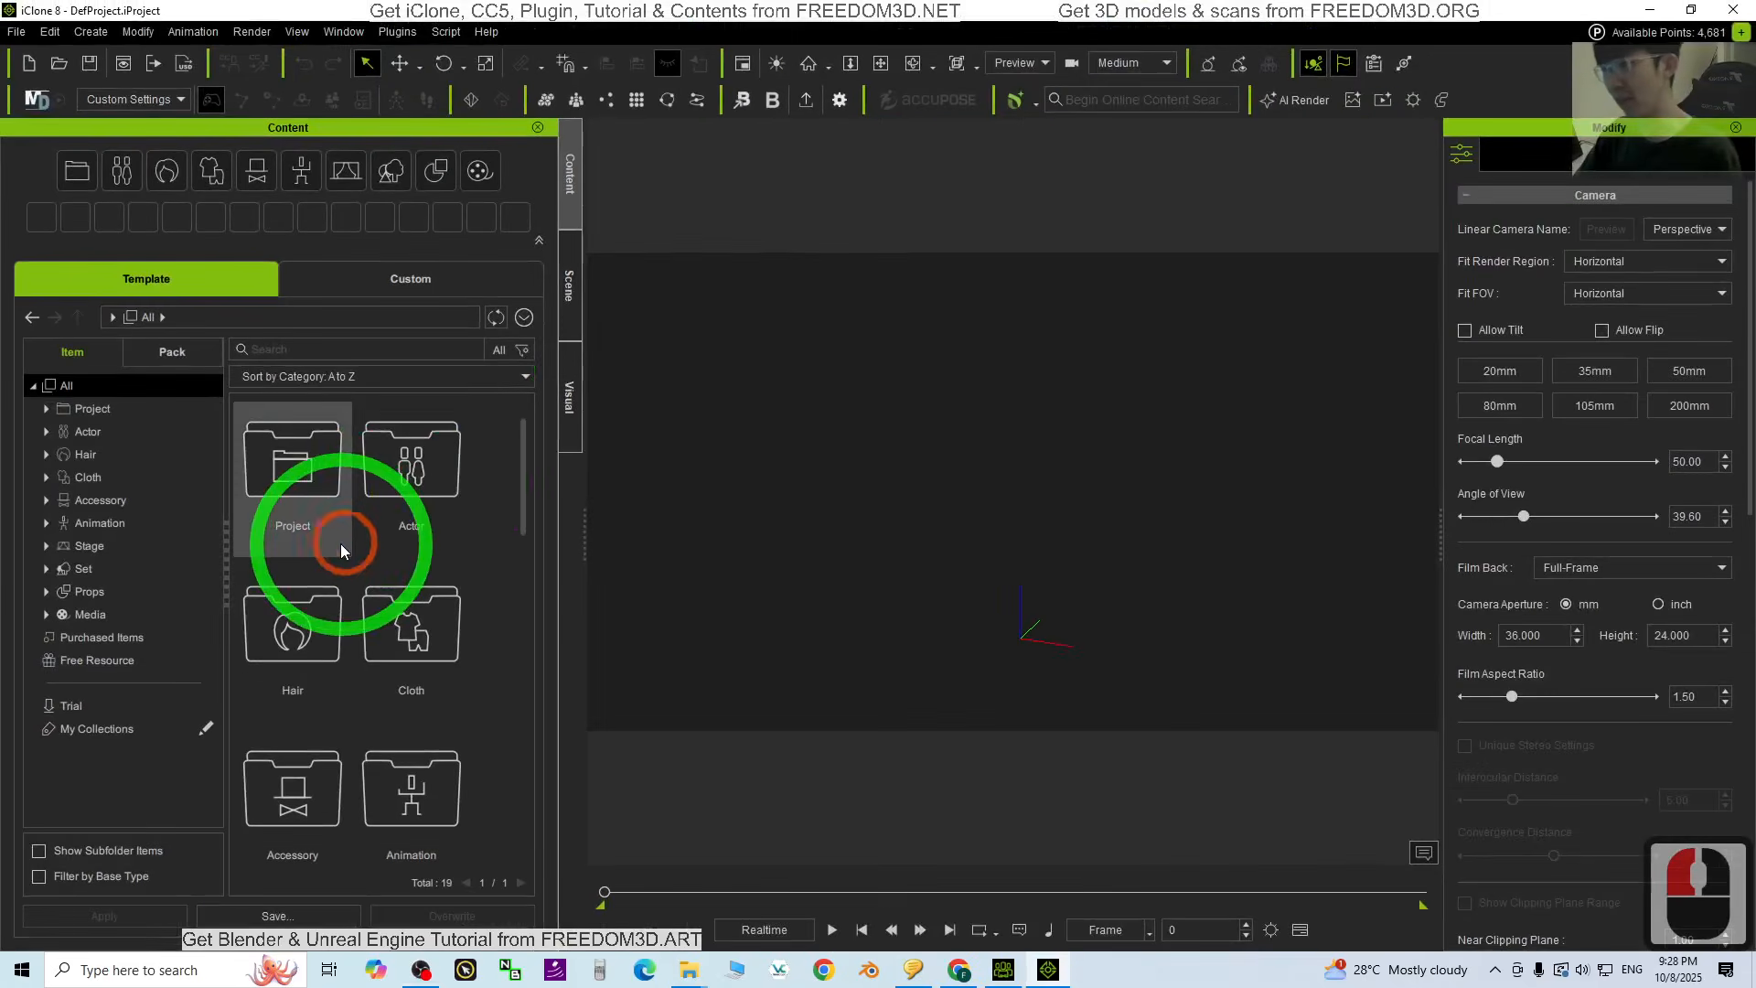
Step: Add the _HD Mila avatar from the CC5 Characters pack to the empty iClone scene and show the floor grid
left_click(164, 358)
scroll(486, 633, "down", 20)
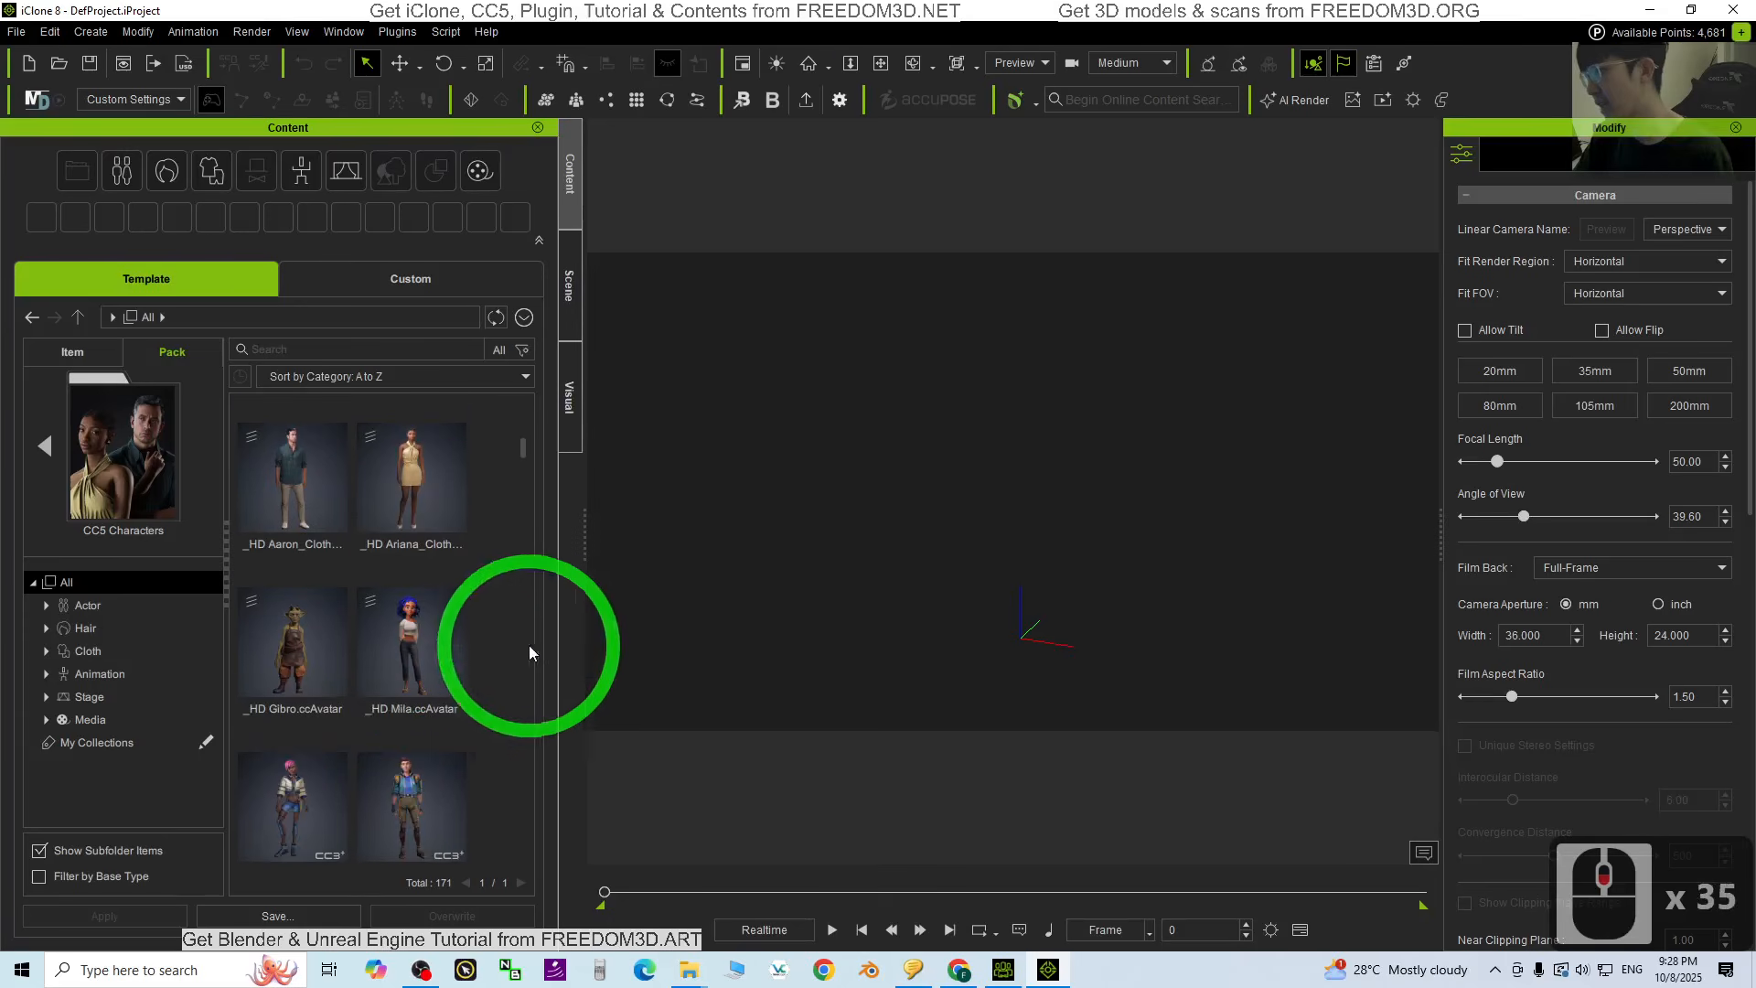
left_click(408, 665)
left_click_drag(408, 665, 1027, 638)
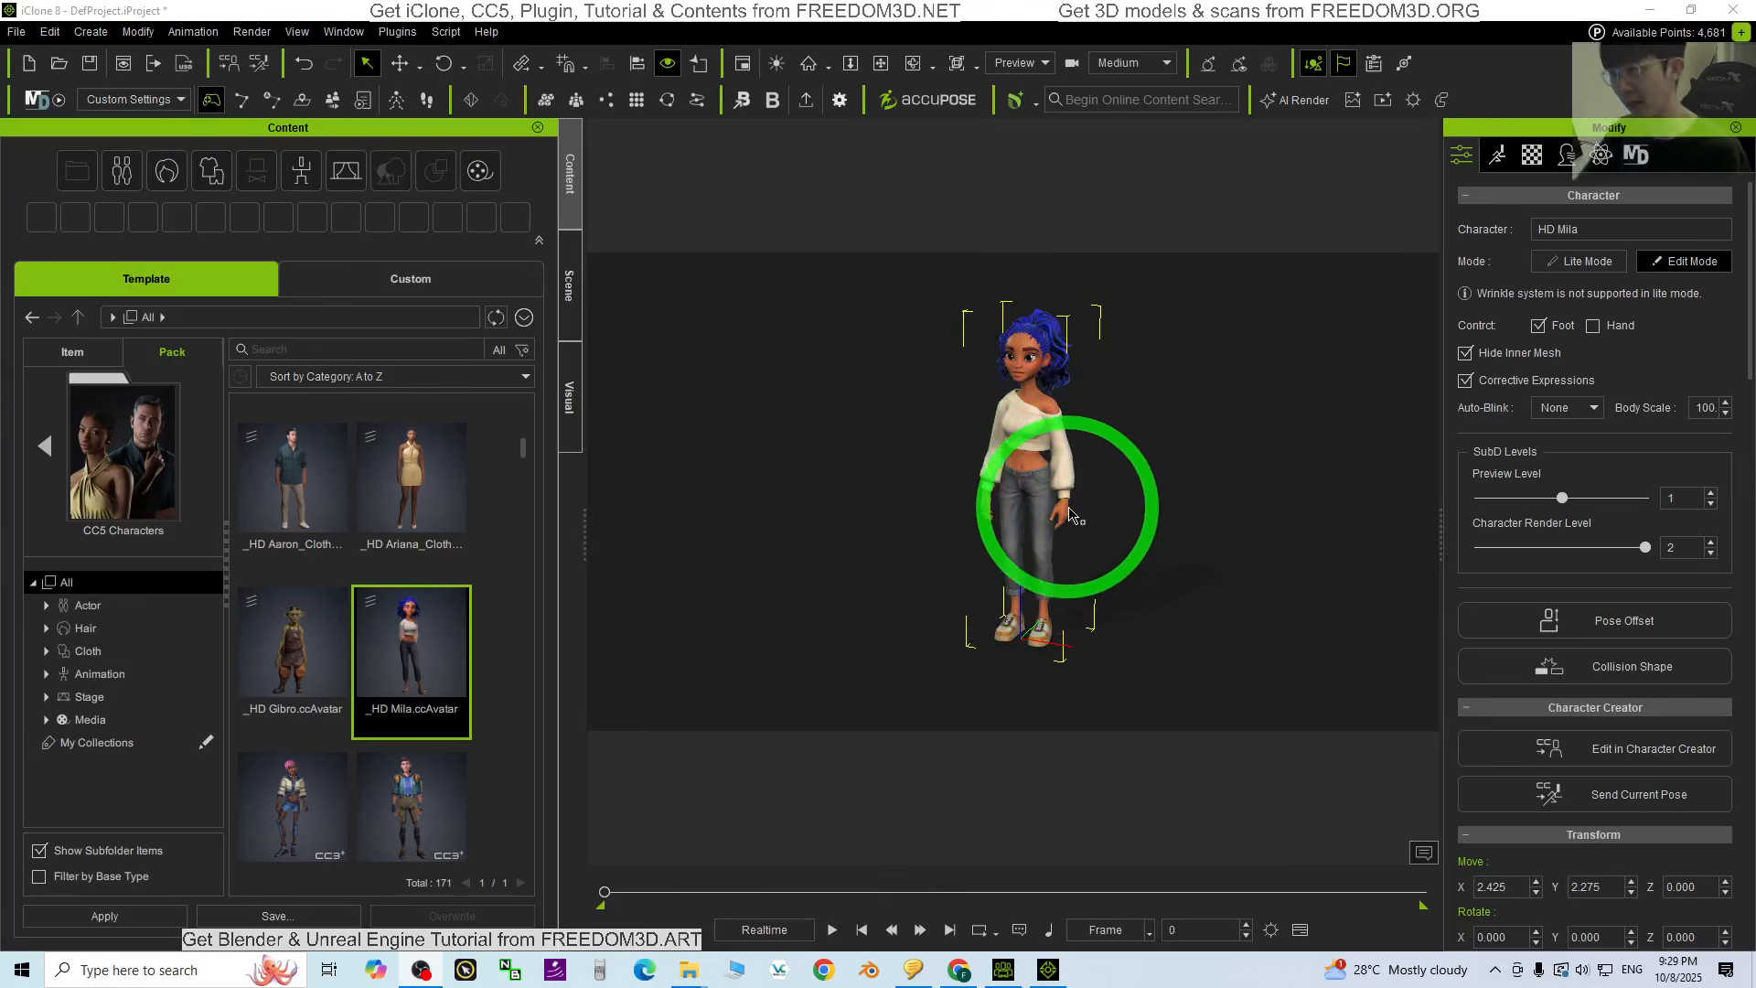
left_click(1160, 559)
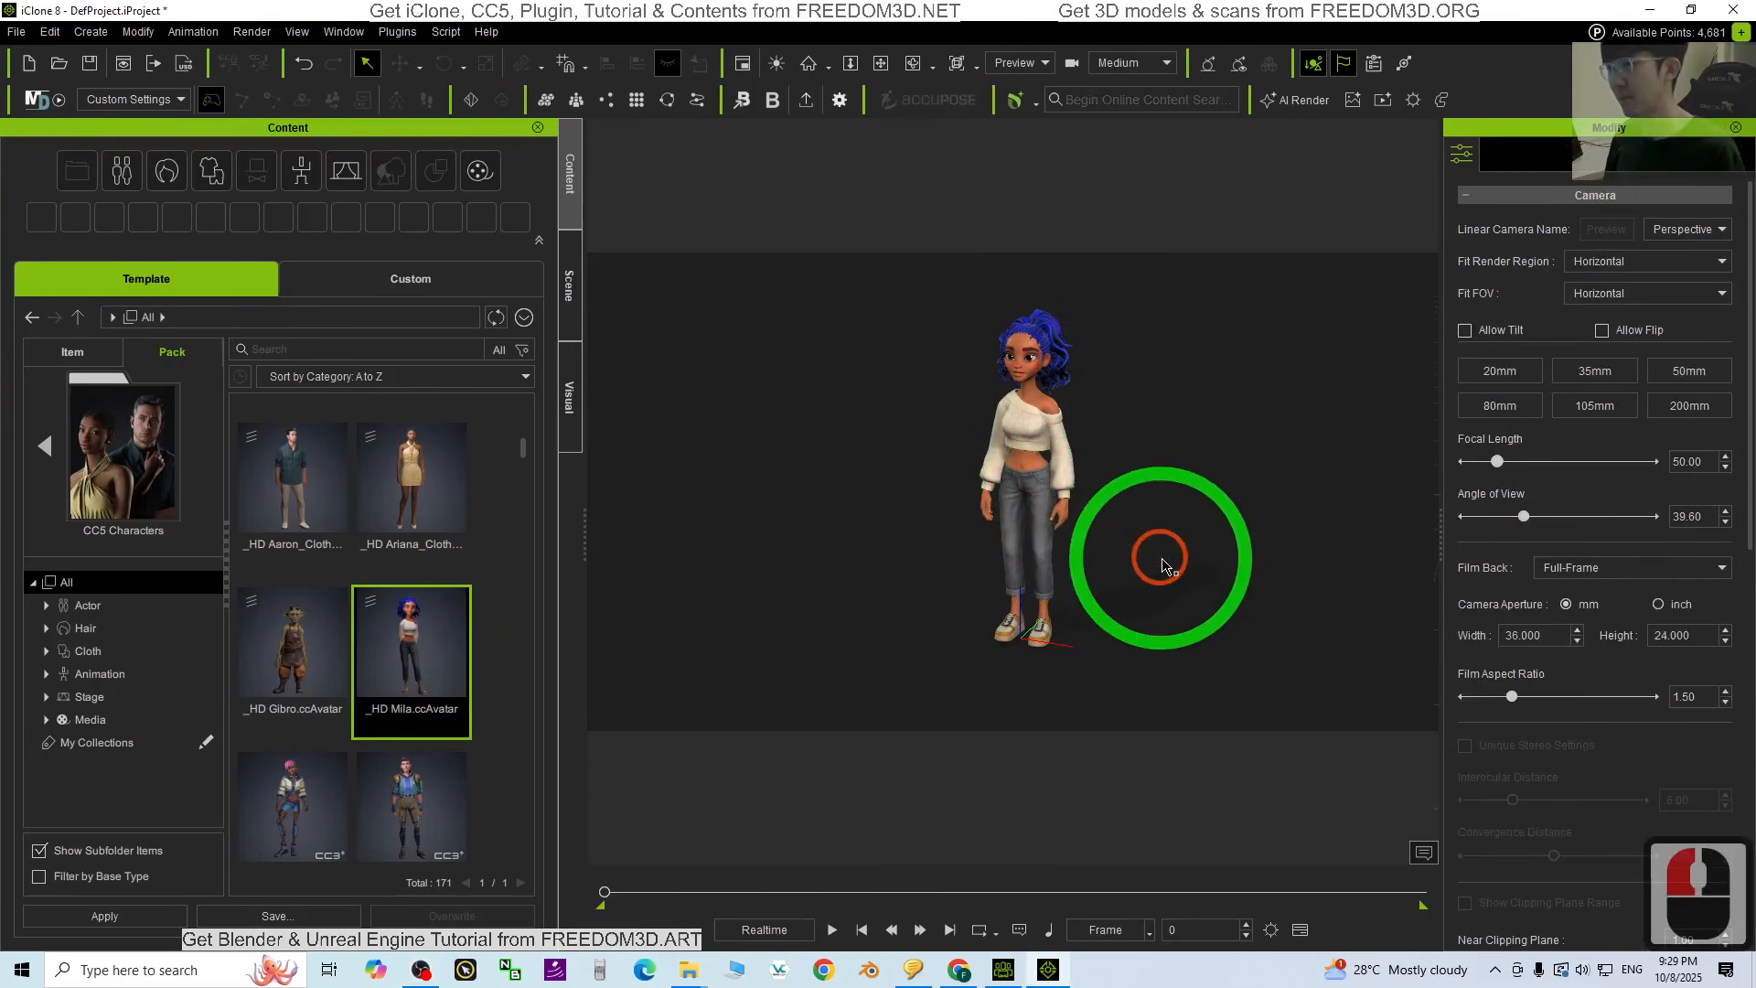
key("ctrl+g")
Step: Apply Rumba_Dancing_mixamo_com.rlMotion from the External Motion folder to HD Mila, uncovering the folder first and restoring the full-size iClone window
left_click_drag(797, 11, 1031, 52)
left_click(265, 283)
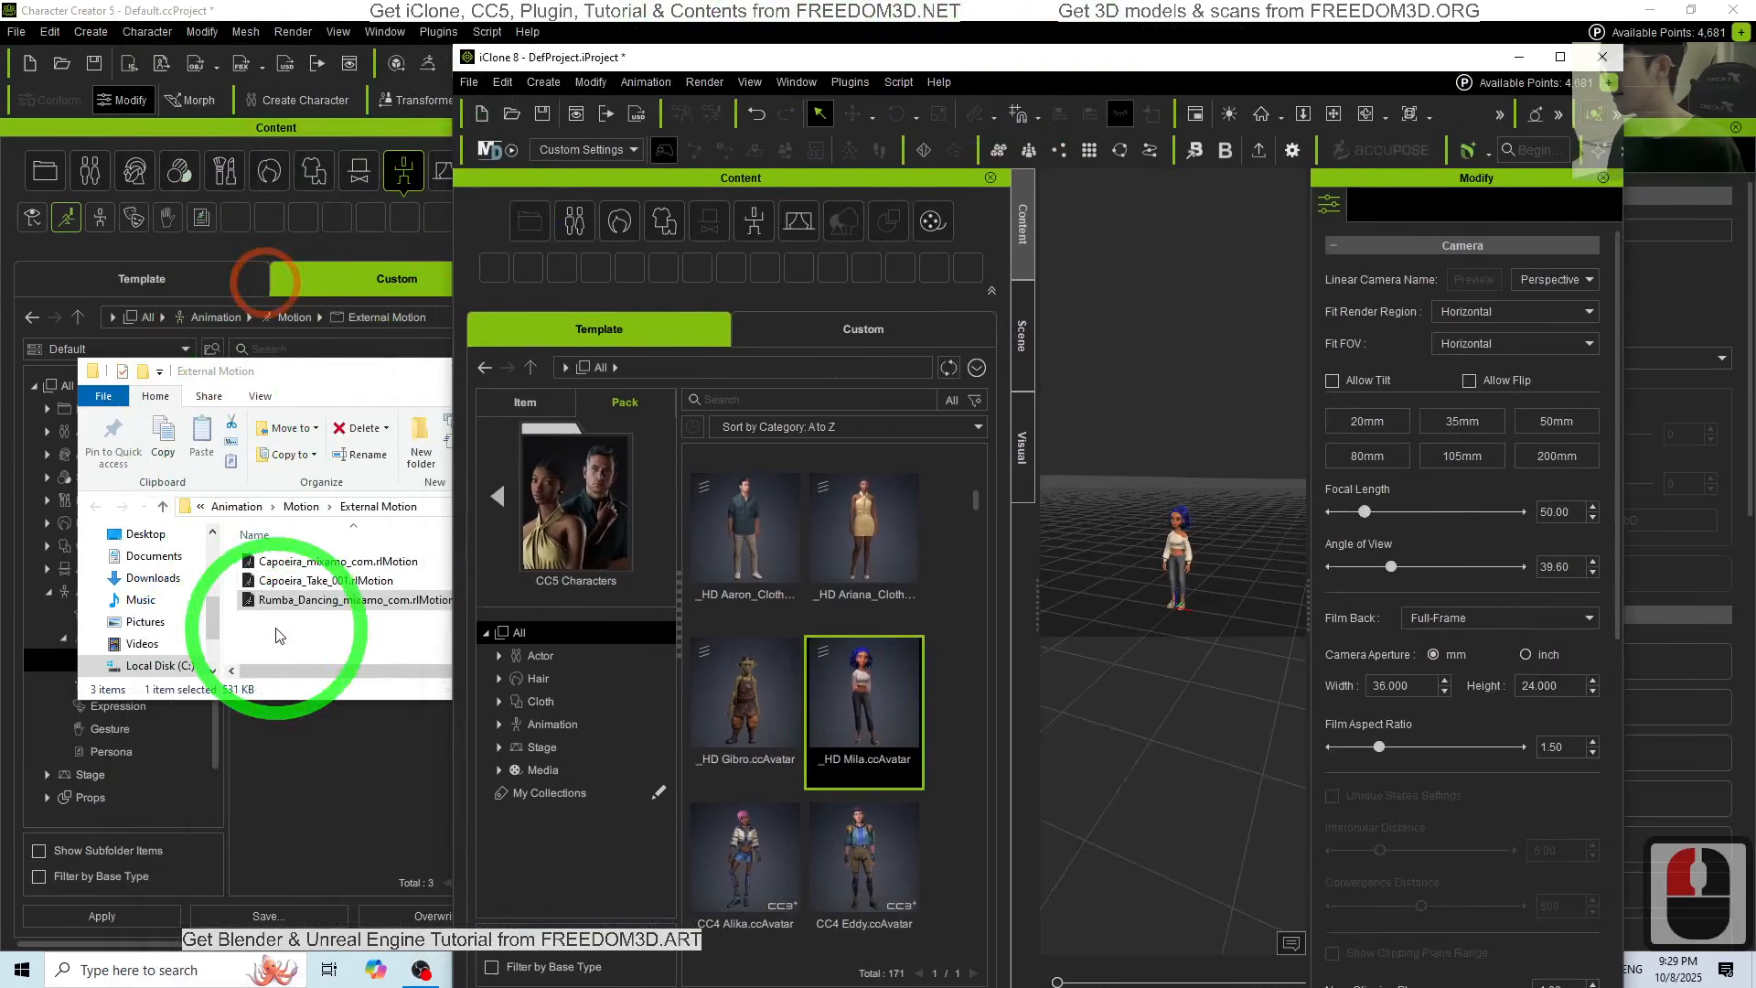
left_click_drag(298, 605, 1180, 558)
left_click(1561, 56)
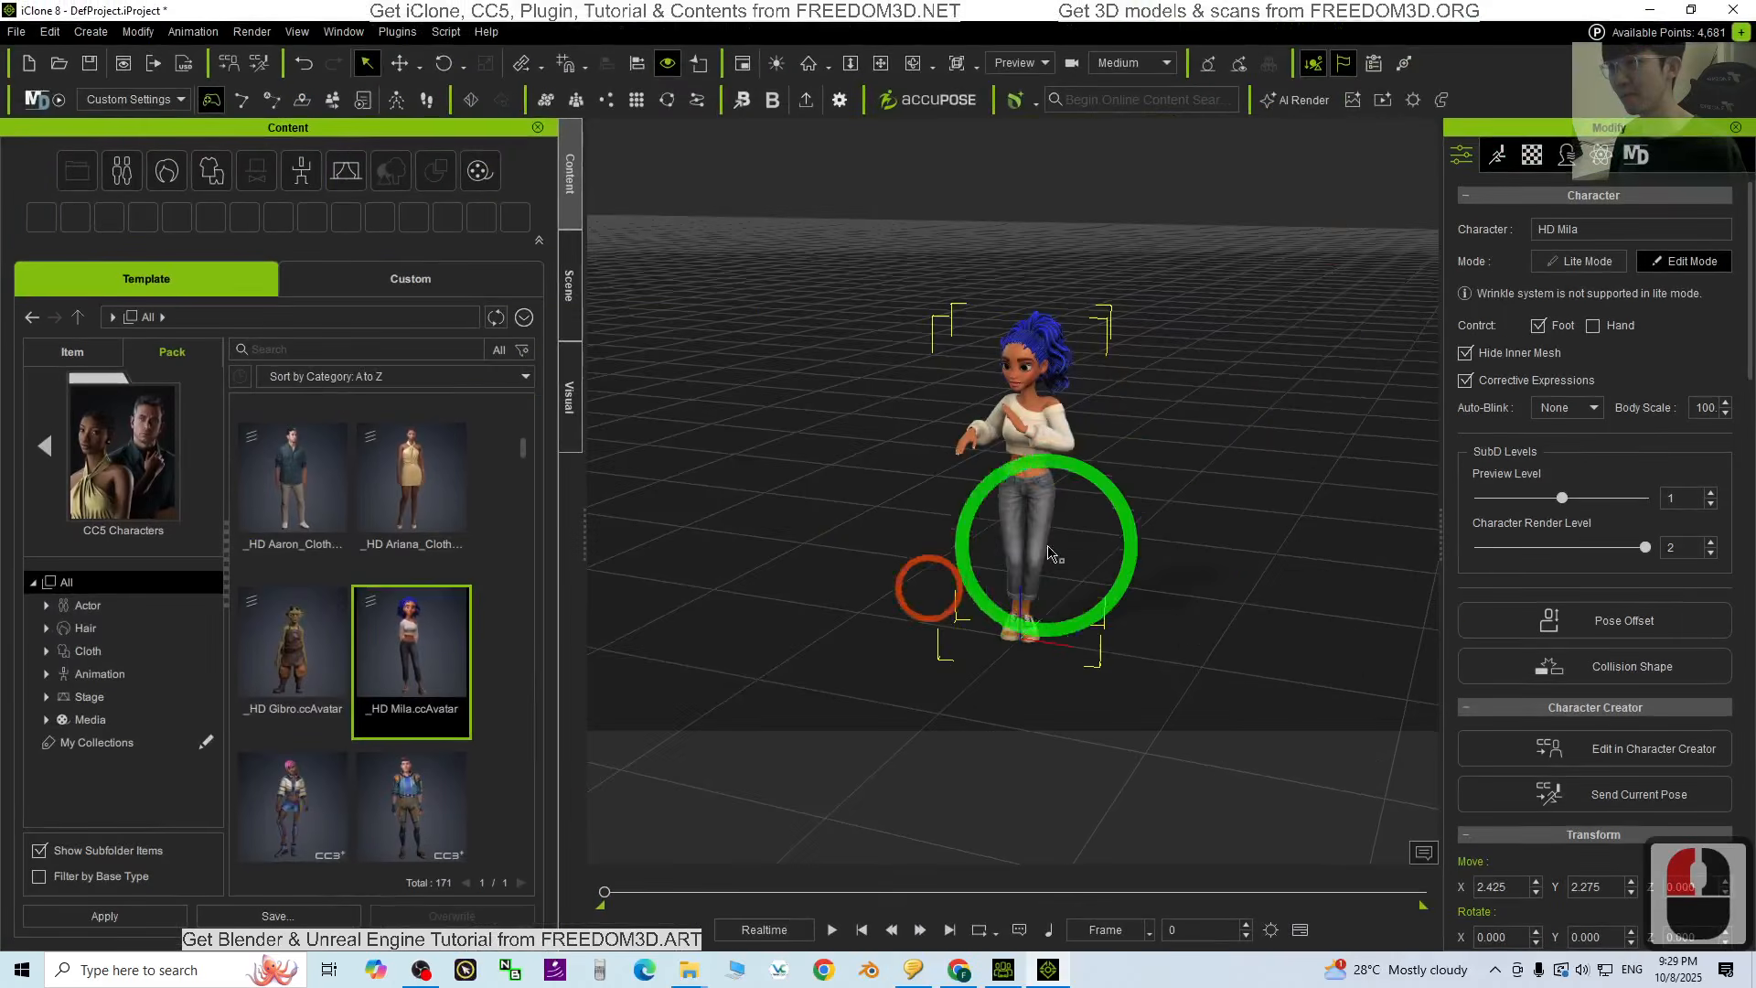
Step: Play the rumba motion on HD Mila and return to the first frame
scroll(997, 494, "up", 4)
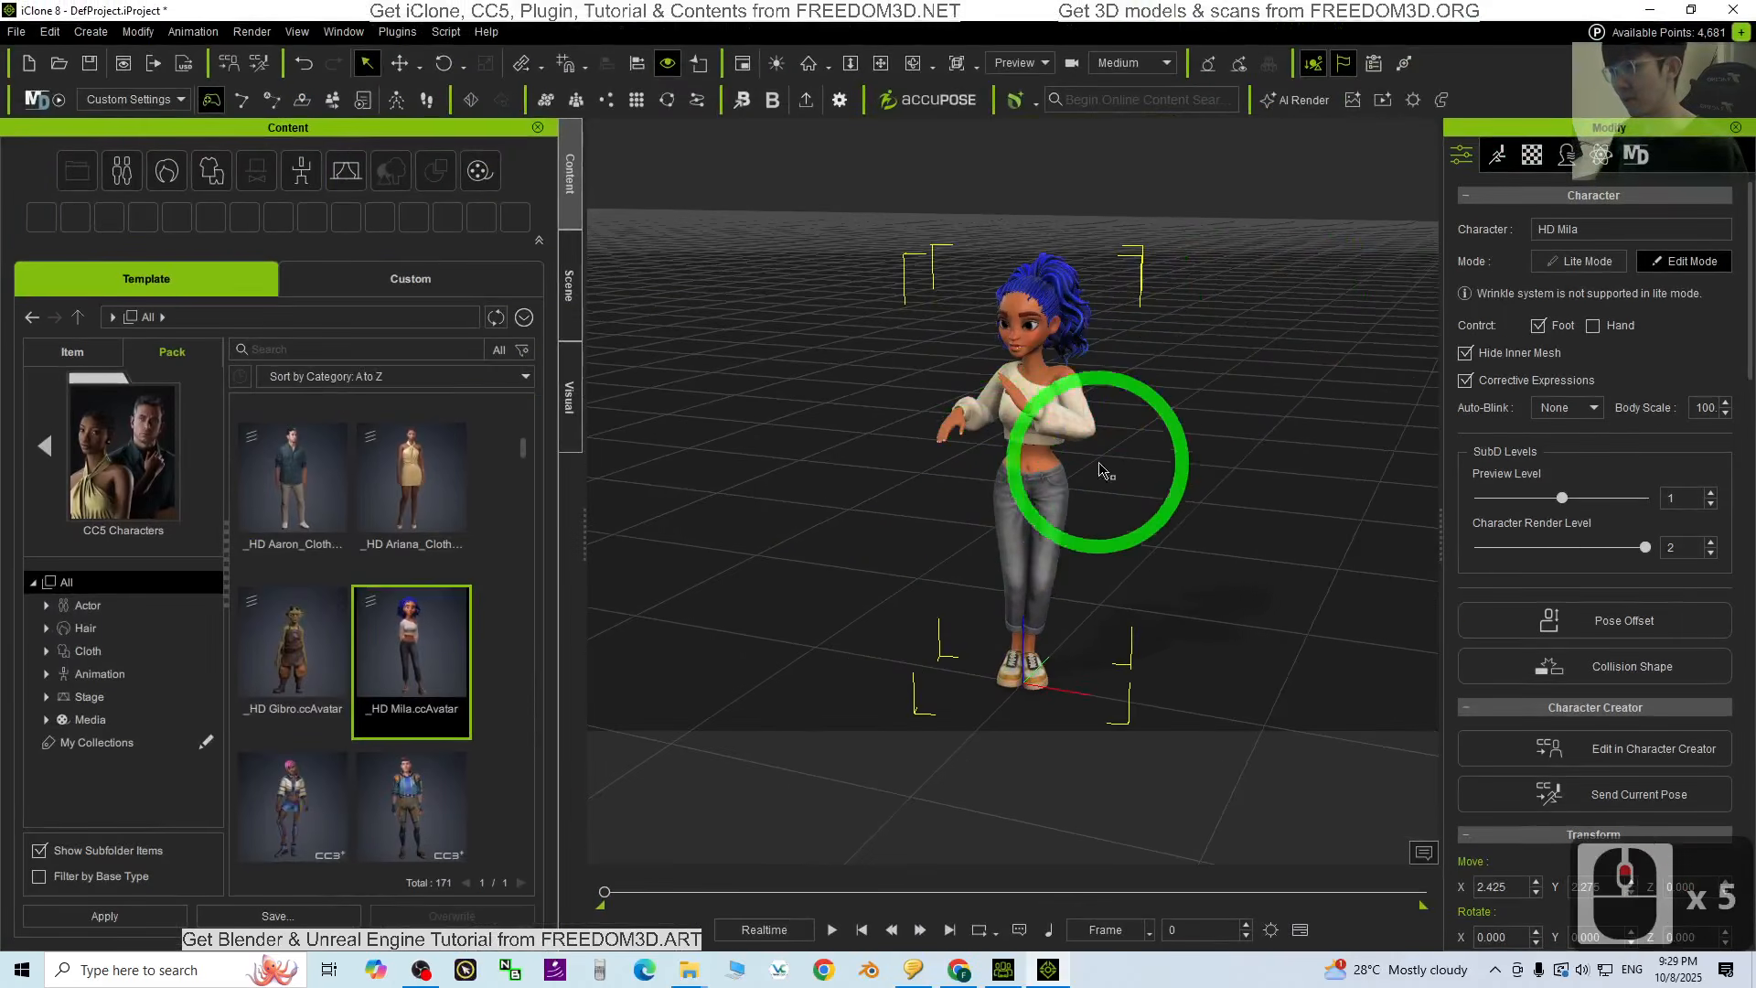
left_click(829, 933)
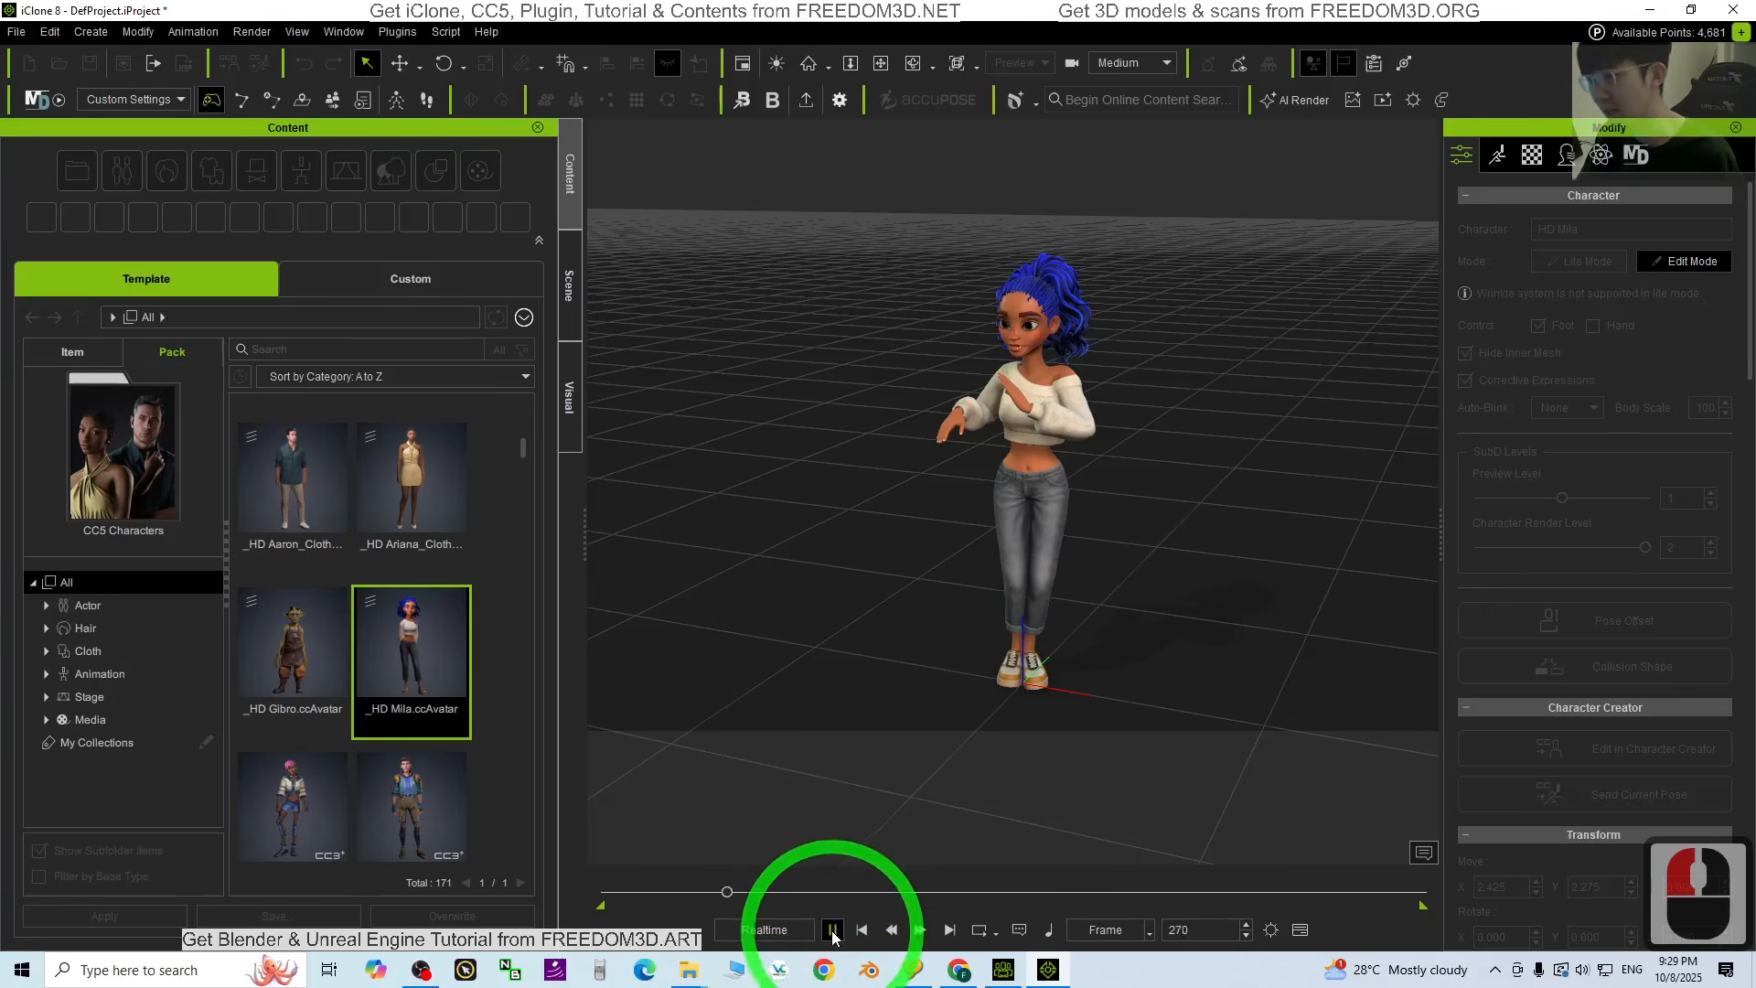
left_click(864, 930)
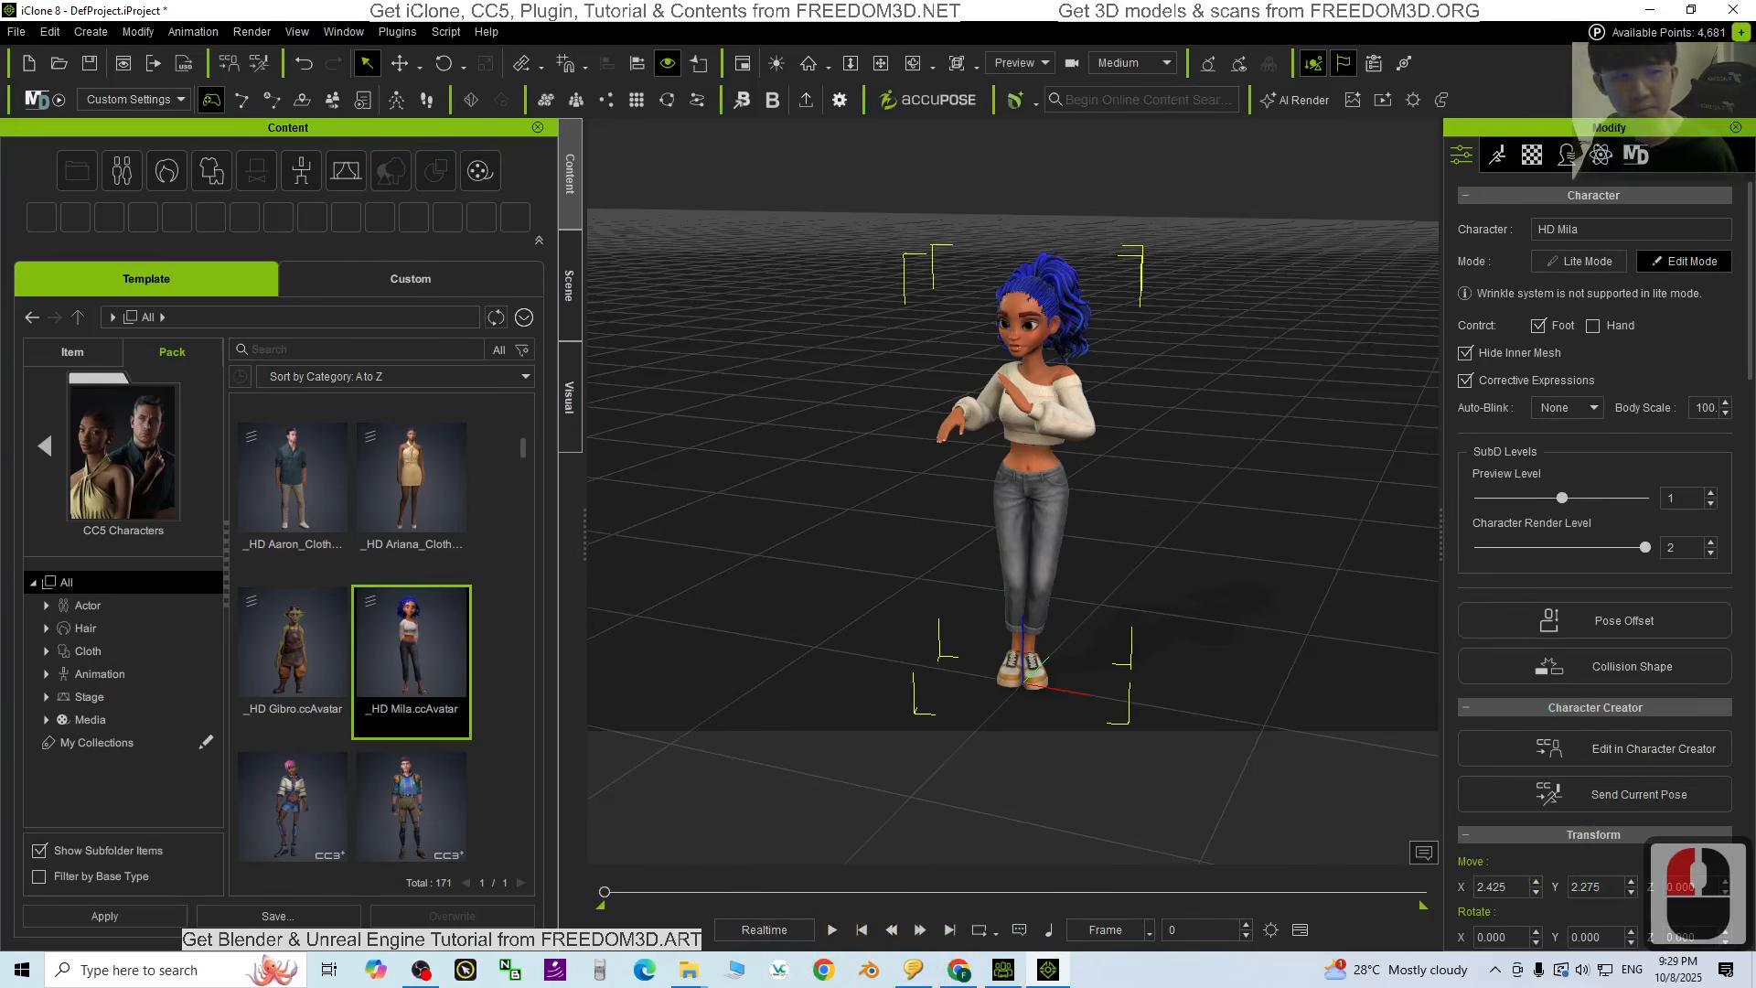
Step: Replay HD Mila's dance while viewing her from a different angle and rewind to the start
mouse_move(411, 659)
left_mouse_down()
mouse_move(608, 658)
mouse_move(929, 444)
mouse_move(1058, 588)
mouse_move(1017, 571)
mouse_move(862, 625)
mouse_move(1133, 588)
mouse_move(834, 588)
mouse_move(761, 706)
left_mouse_up()
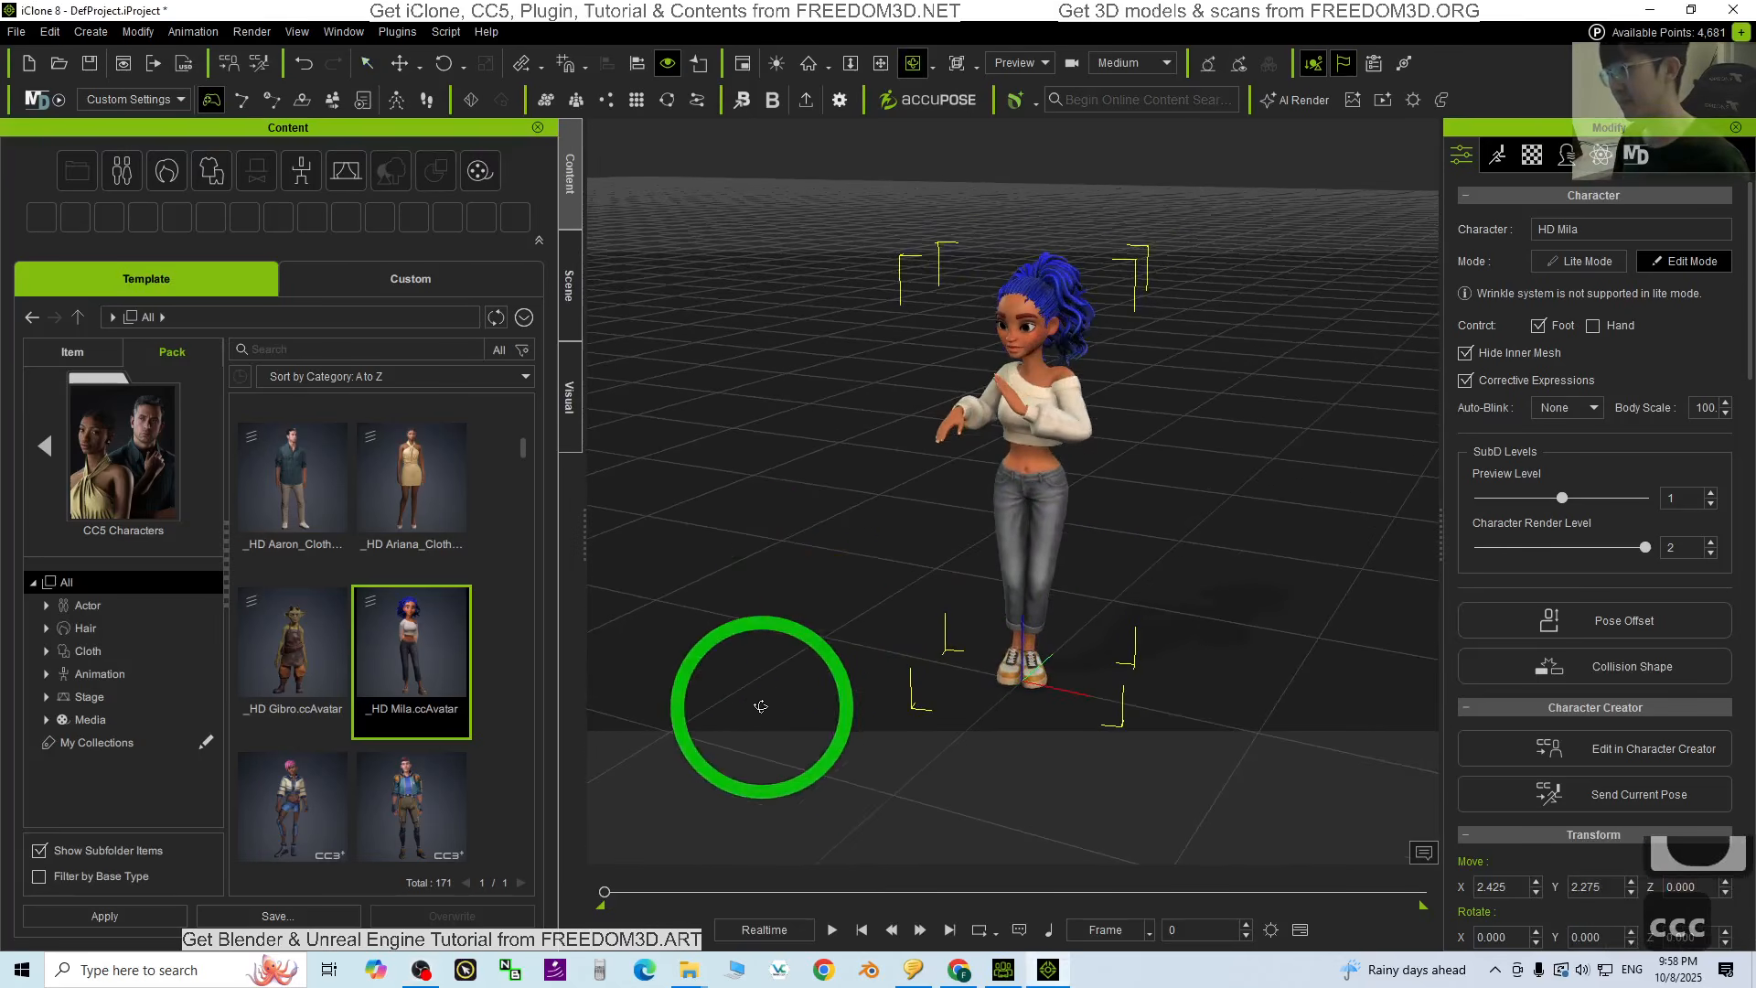
left_click(831, 929)
left_click(862, 929)
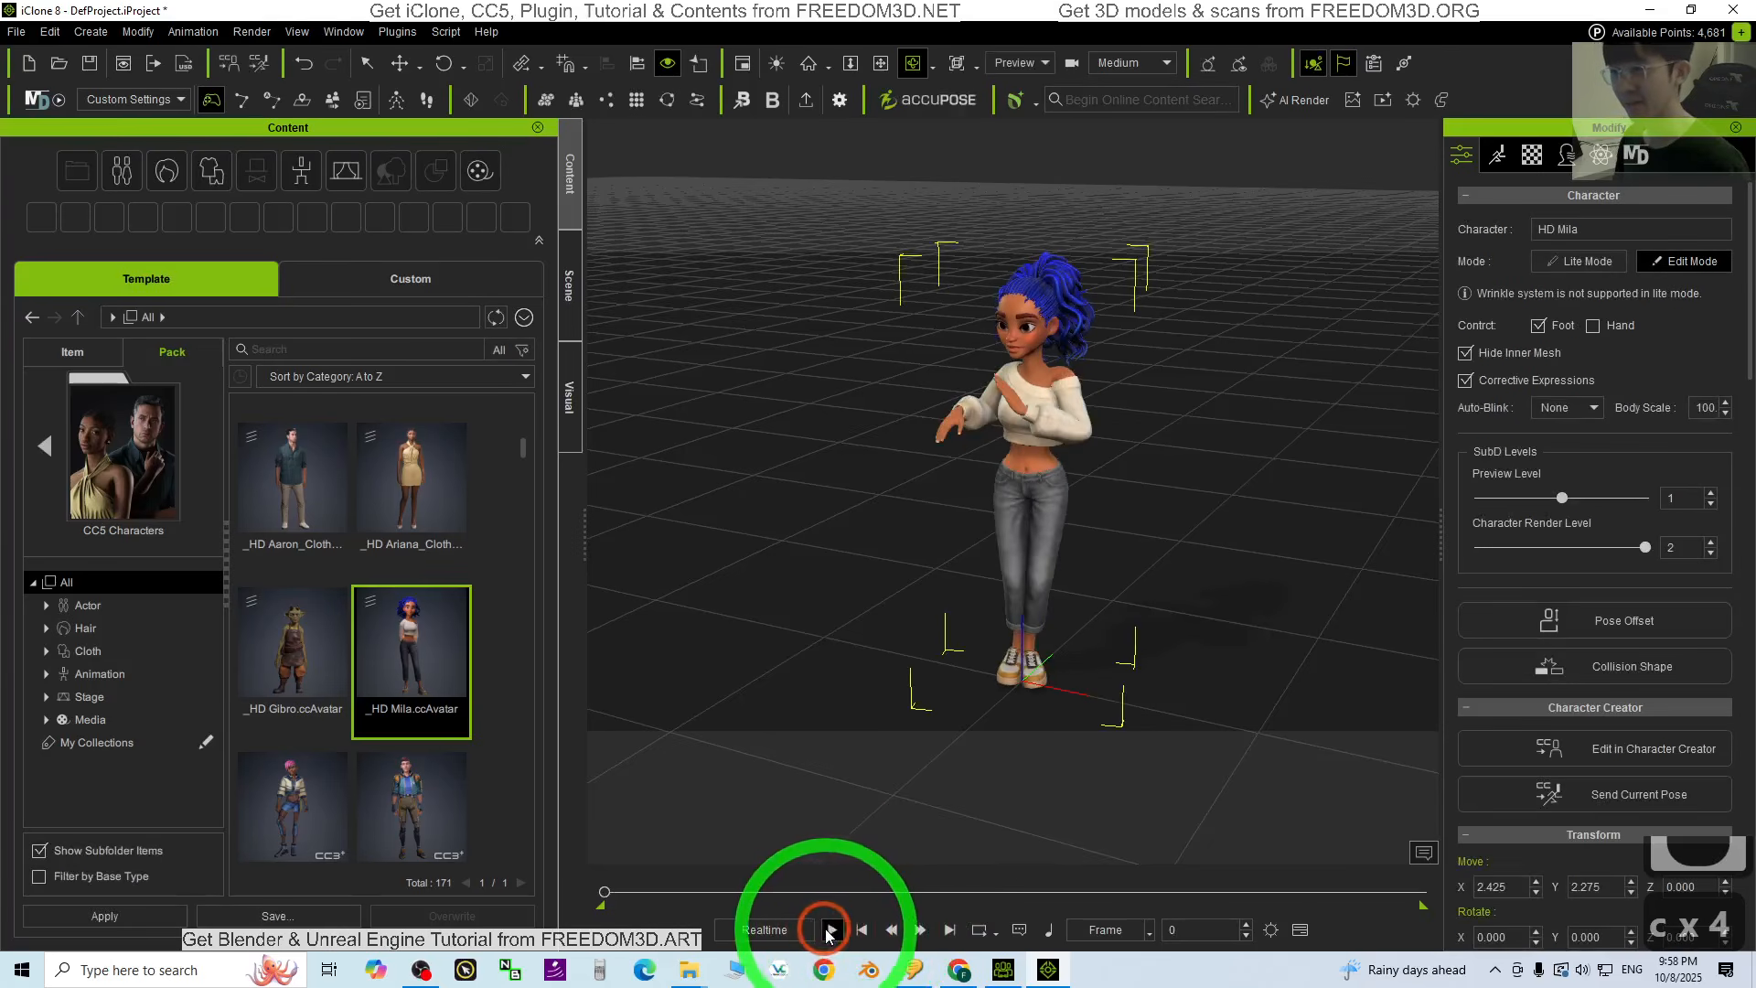
left_click(831, 929)
left_click_drag(1027, 616, 1173, 522)
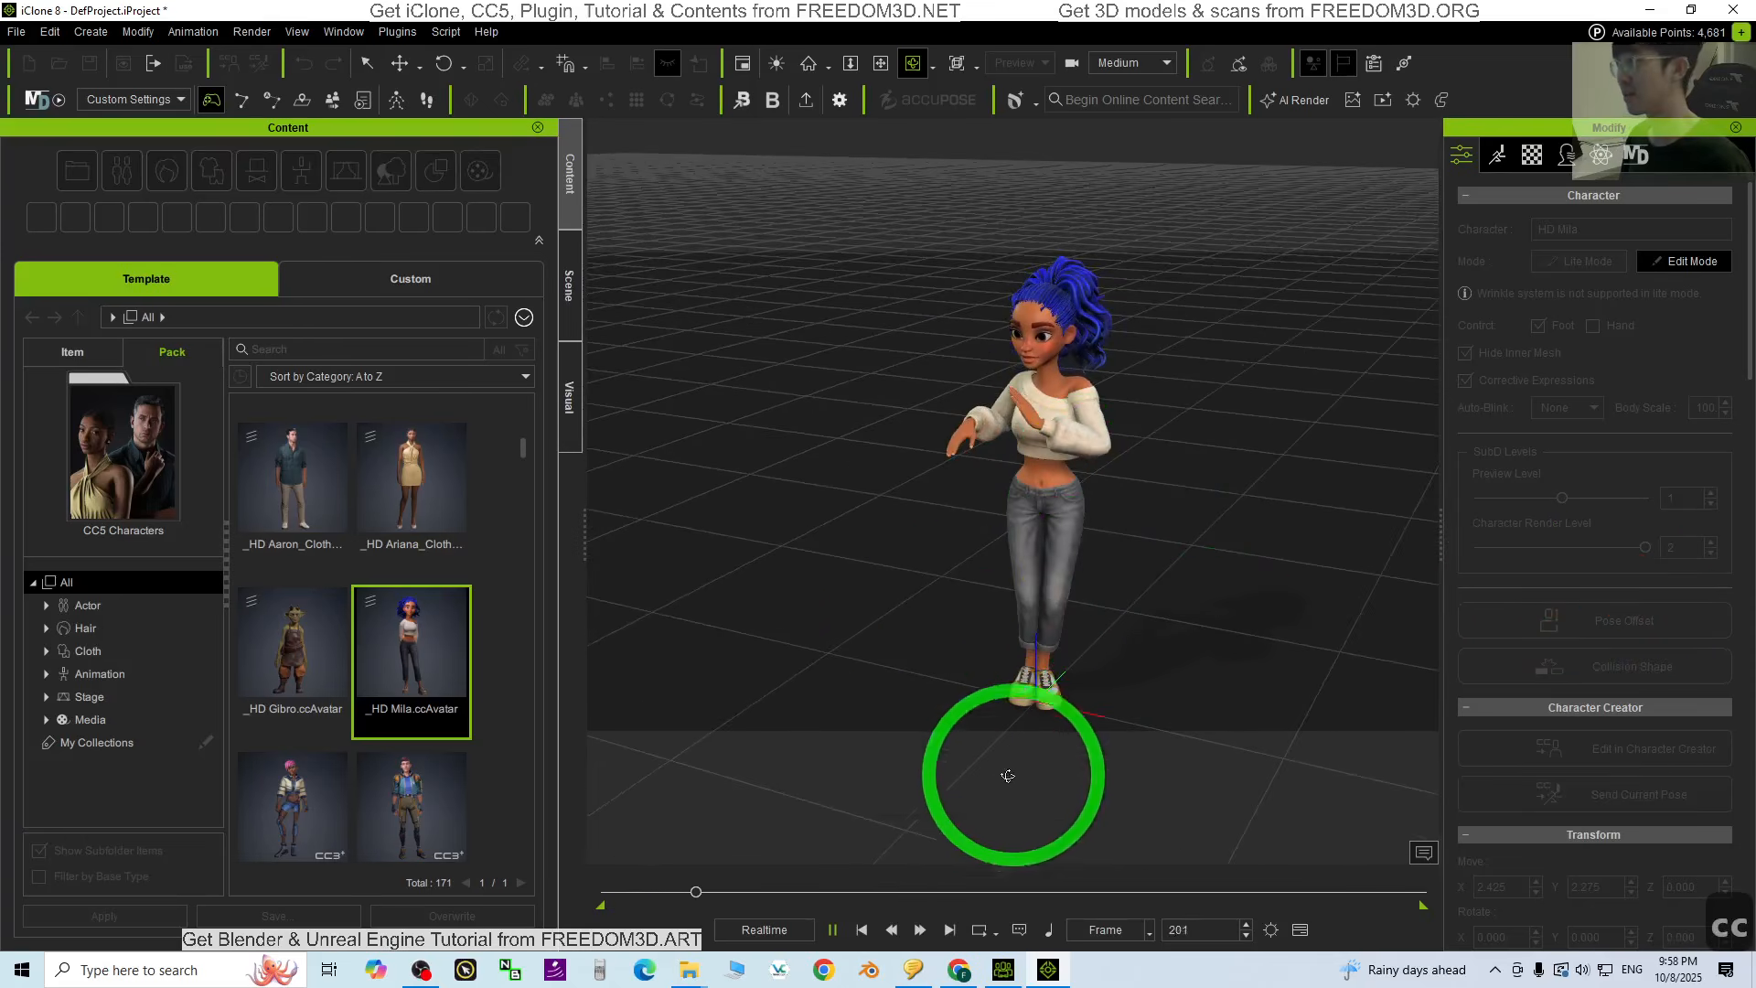
left_click(863, 929)
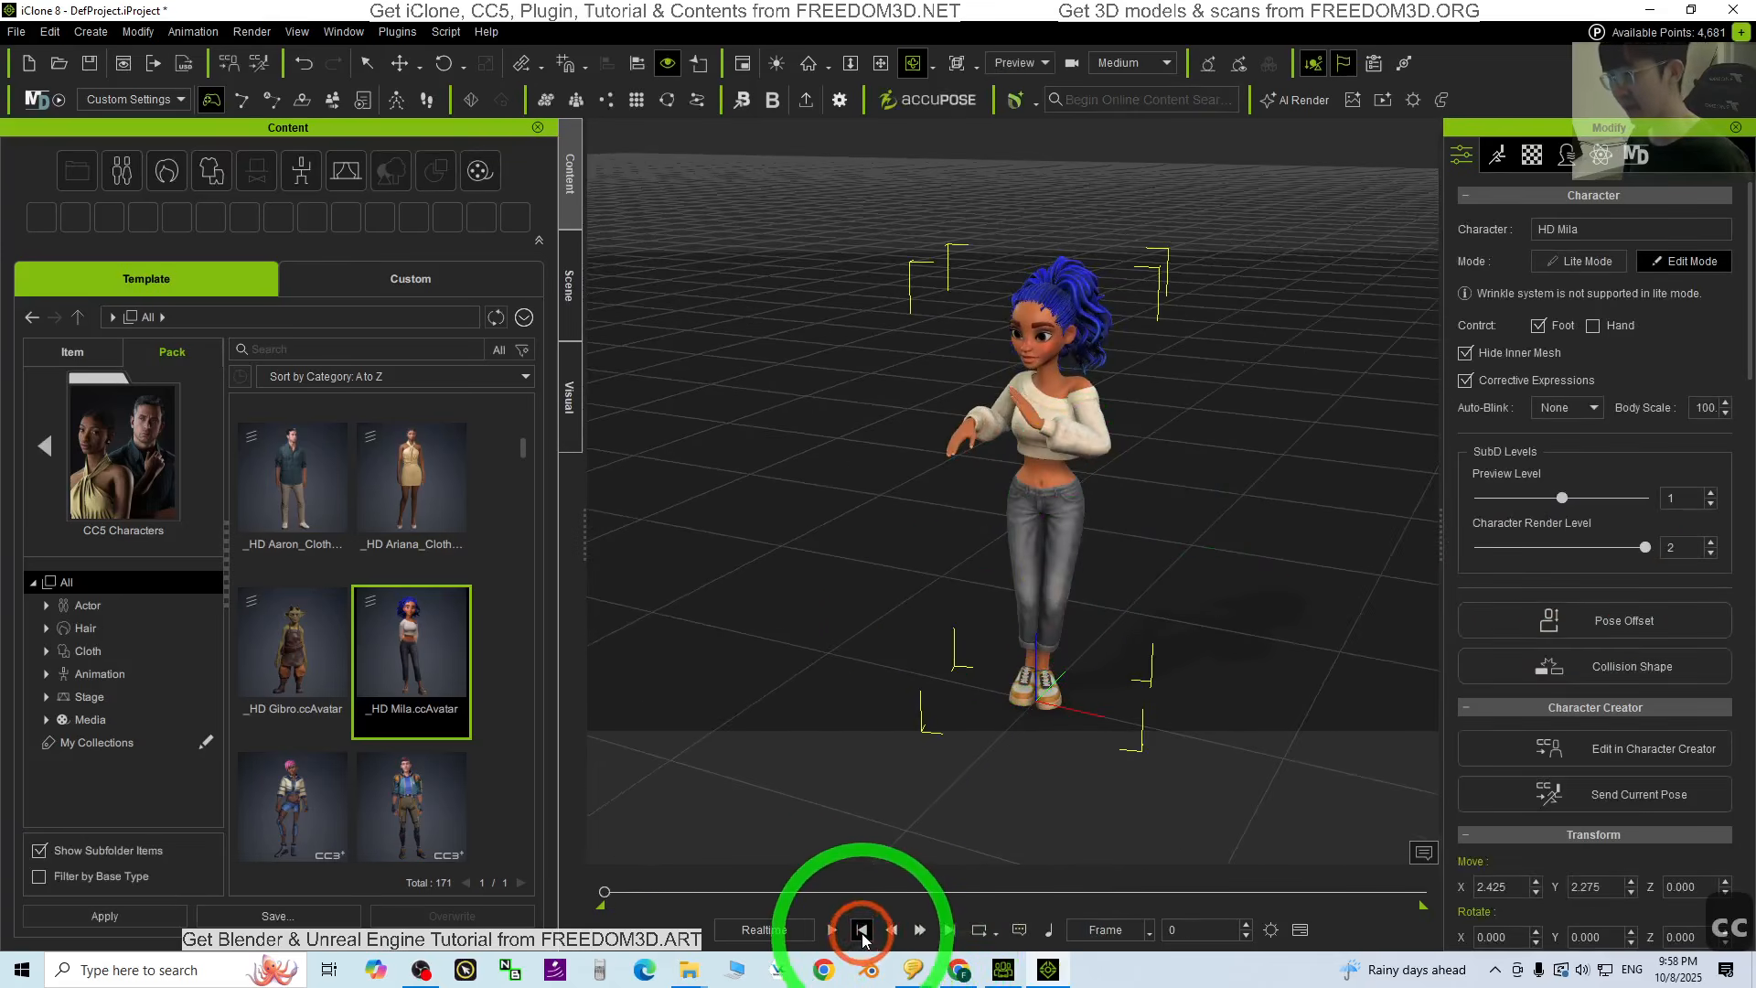
Step: Compare the Rumba Dancing preview on Mixamo with the dance poses in Character Creator and iClone
left_click(958, 971)
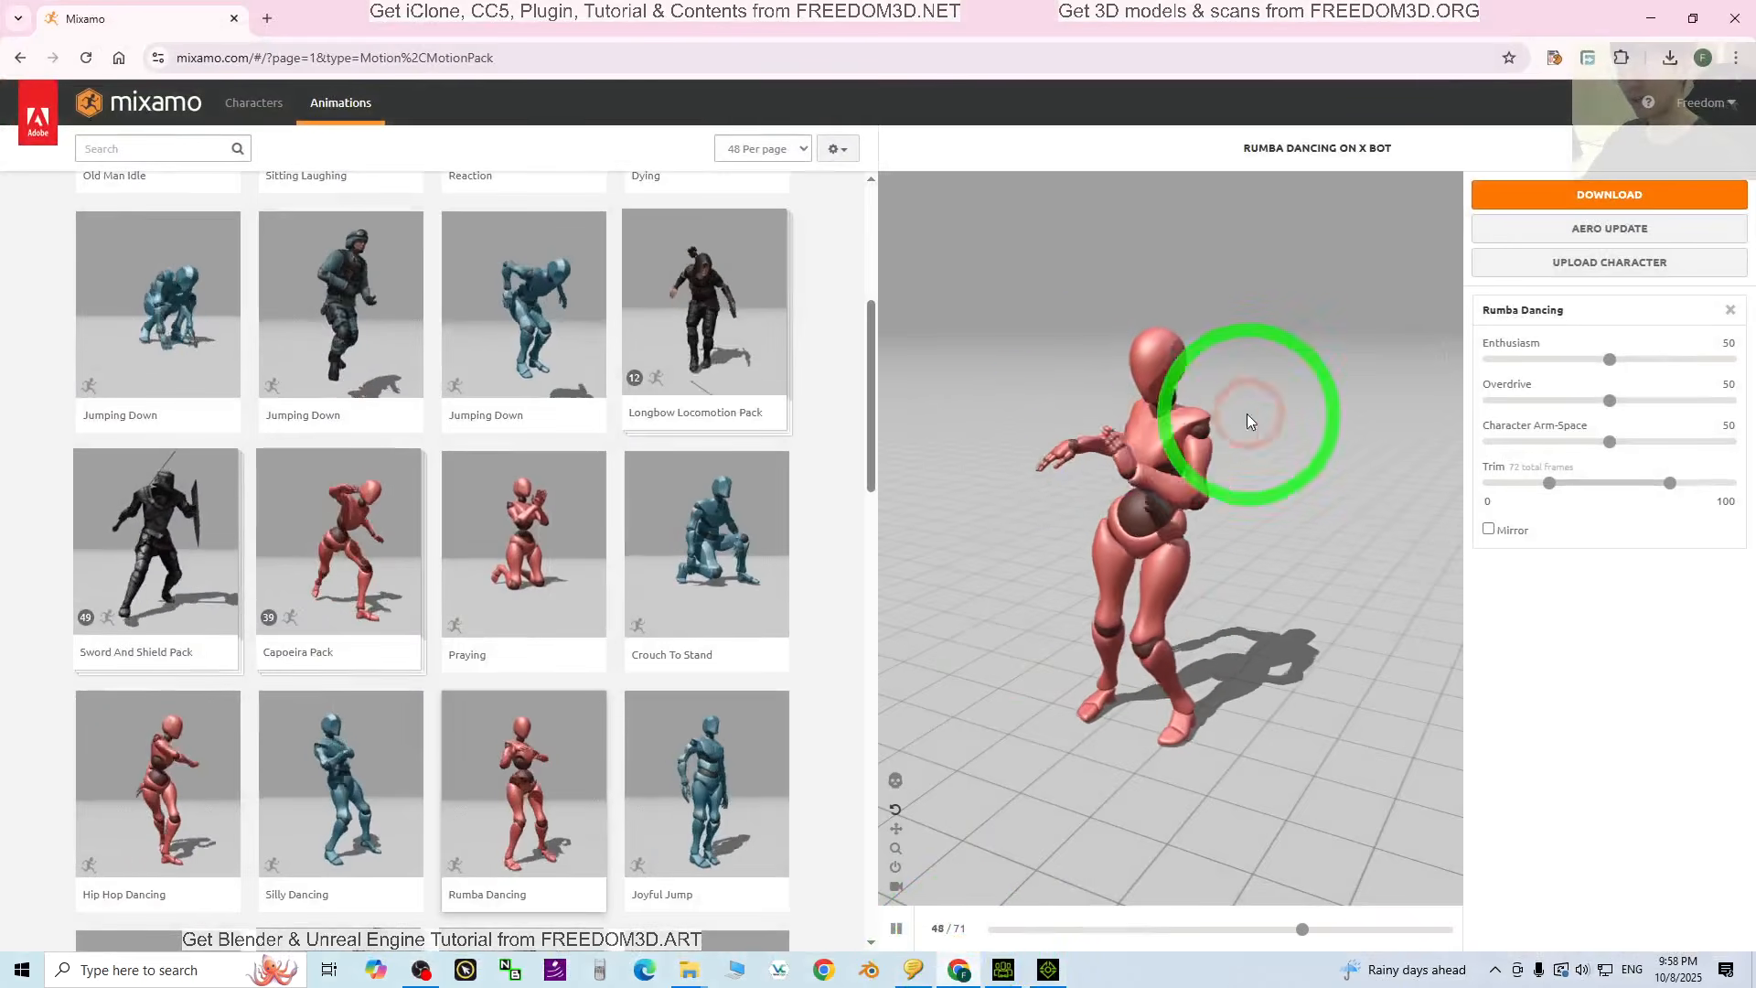
left_click_drag(1247, 413, 1058, 501)
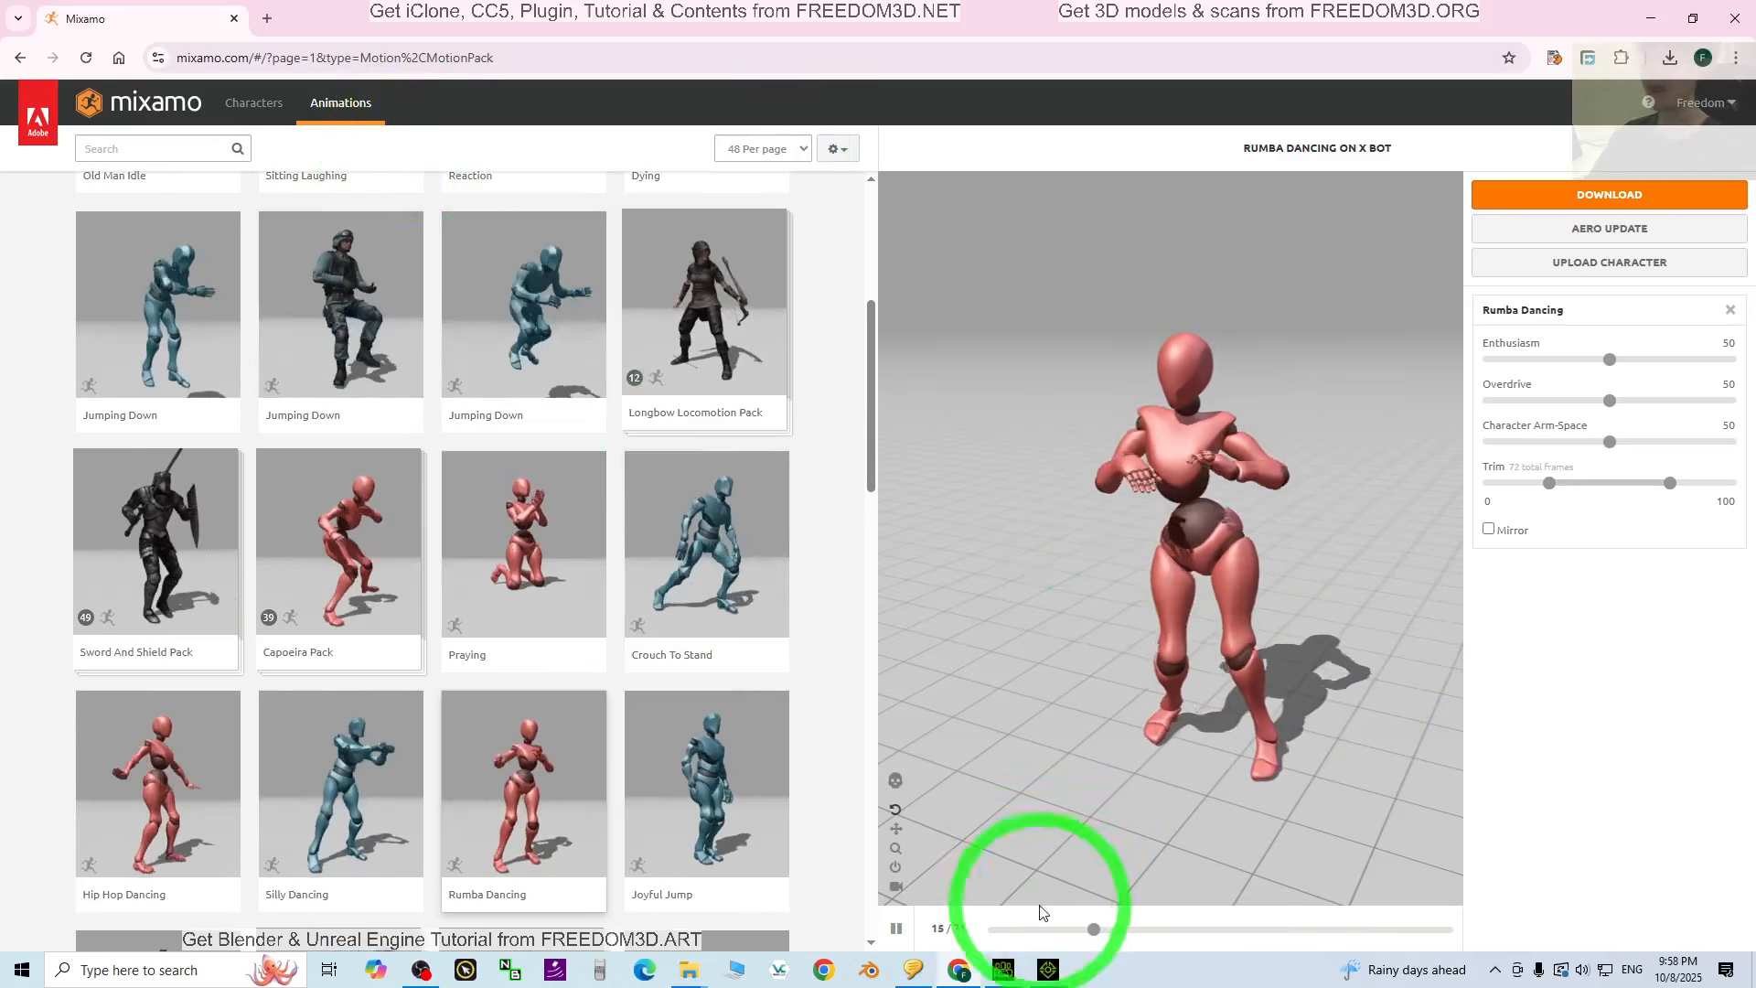
left_click(1048, 969)
left_click(1003, 971)
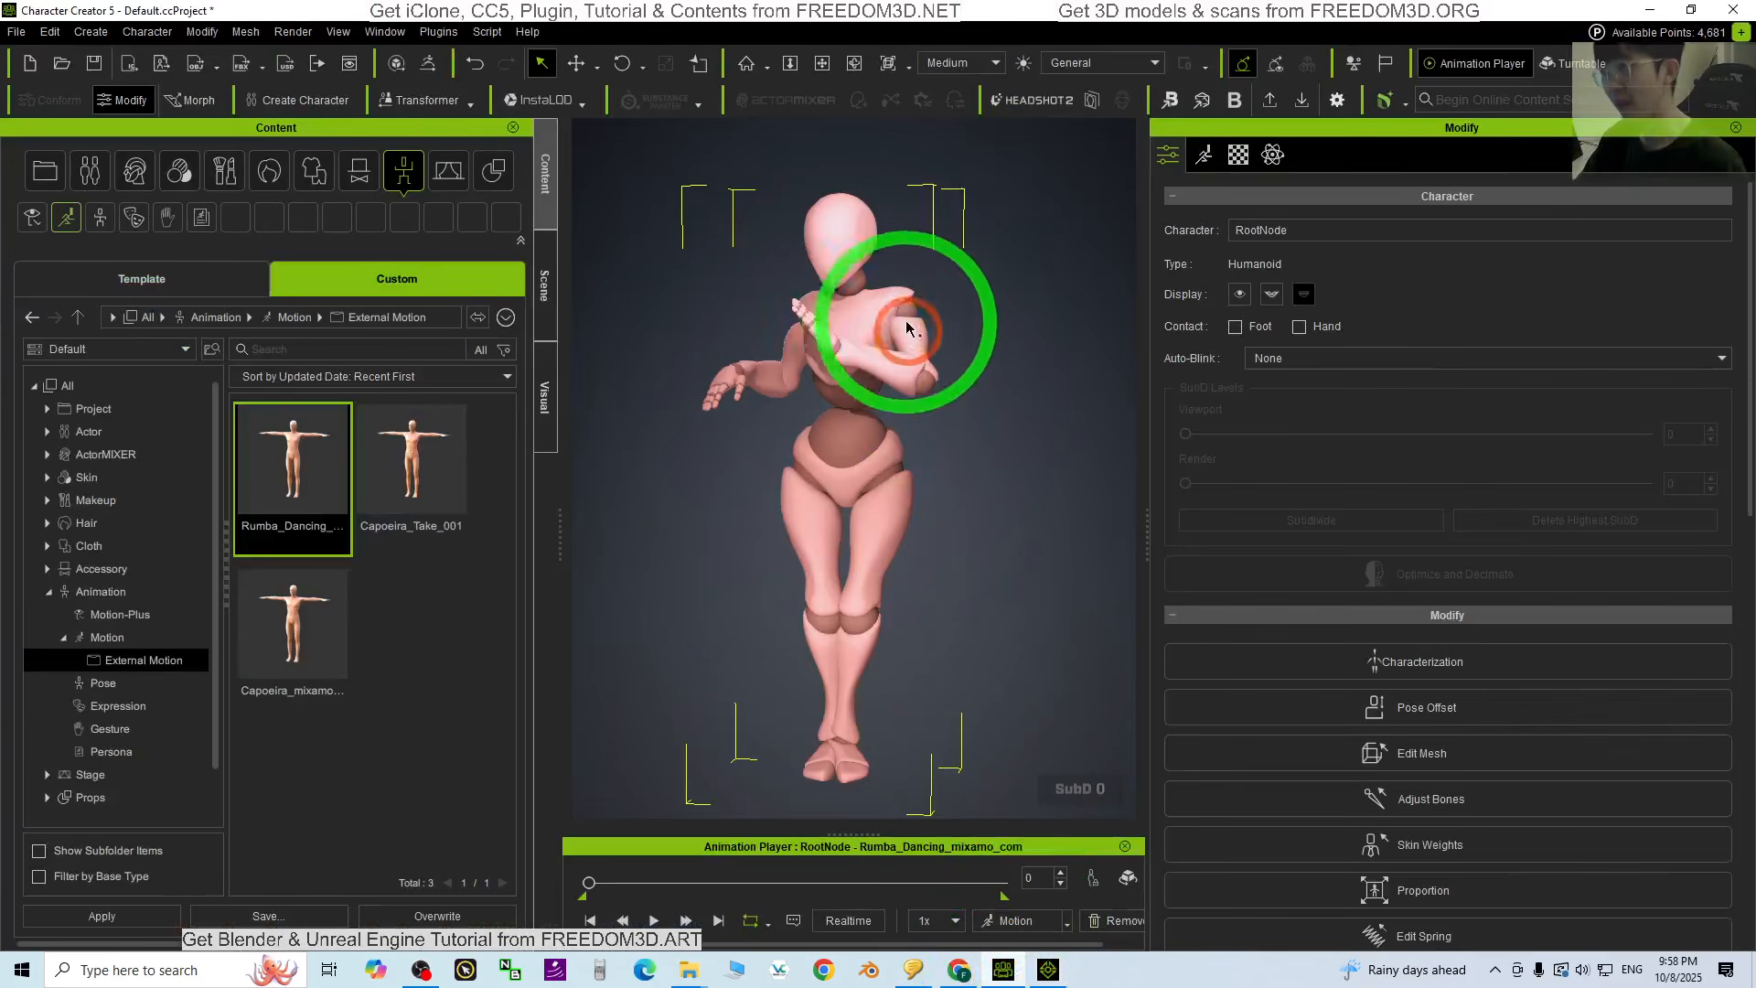
left_click(1056, 975)
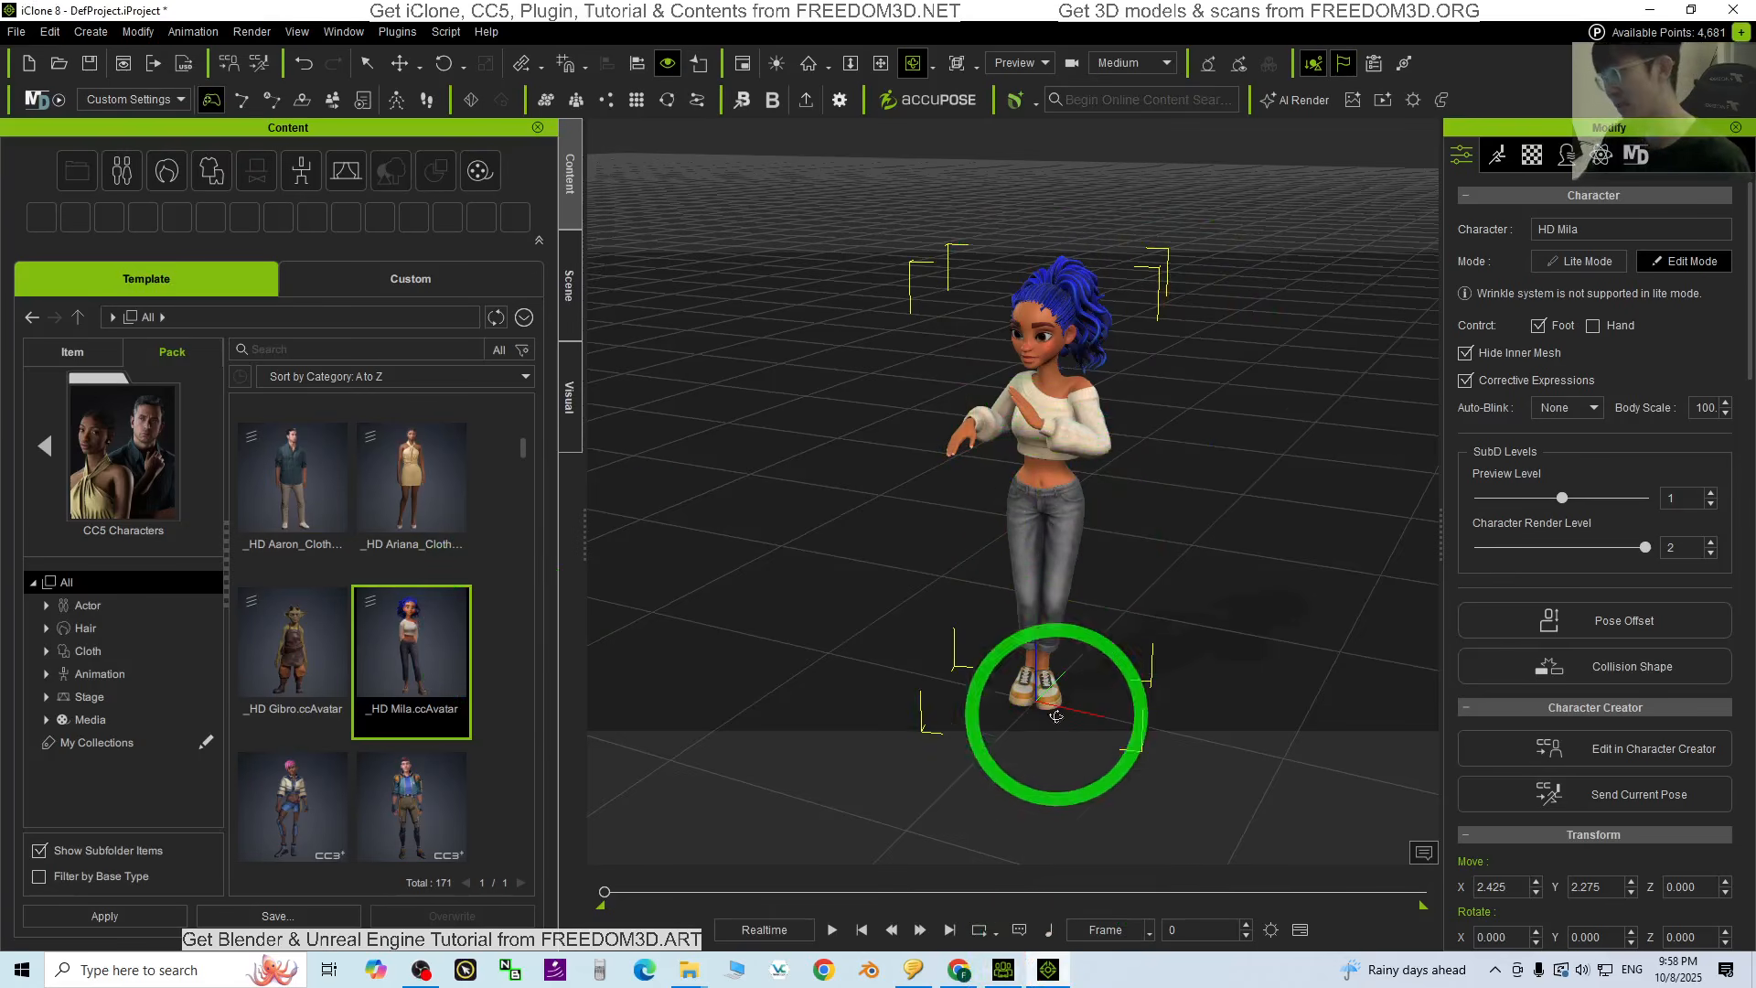
left_click(1003, 973)
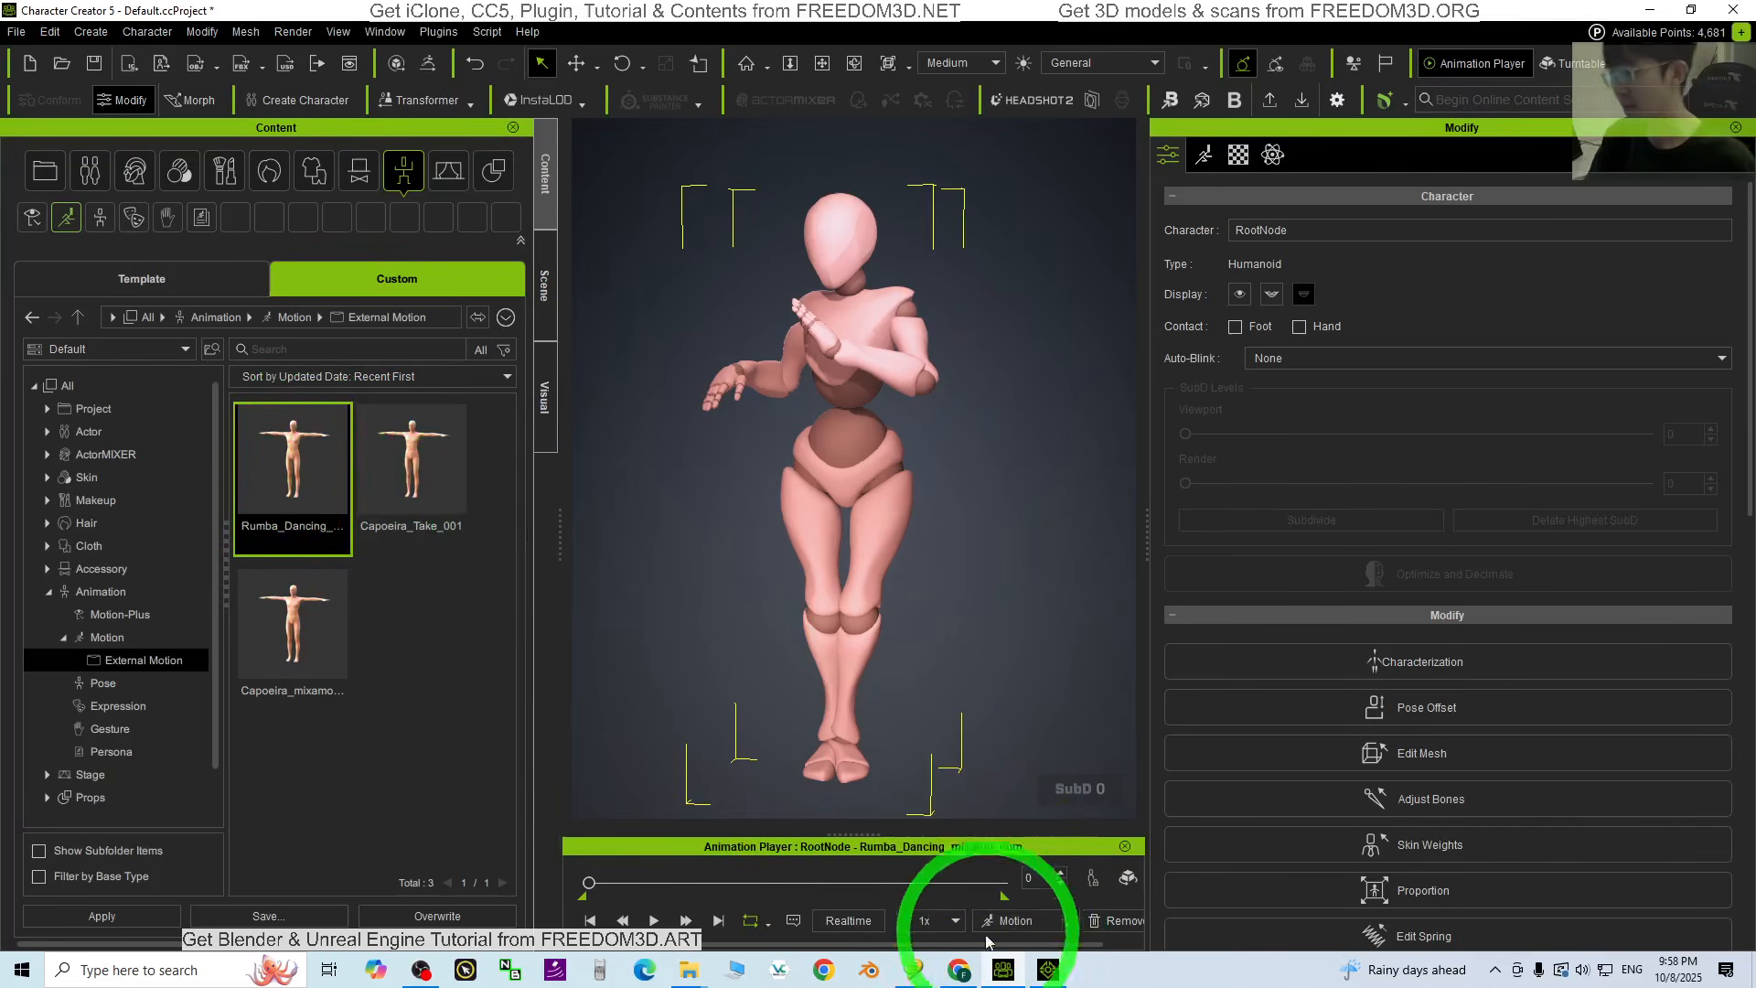
Step: Pause the Rumba Dancing preview on Mixamo and switch back to iClone by way of Character Creator
left_click(959, 971)
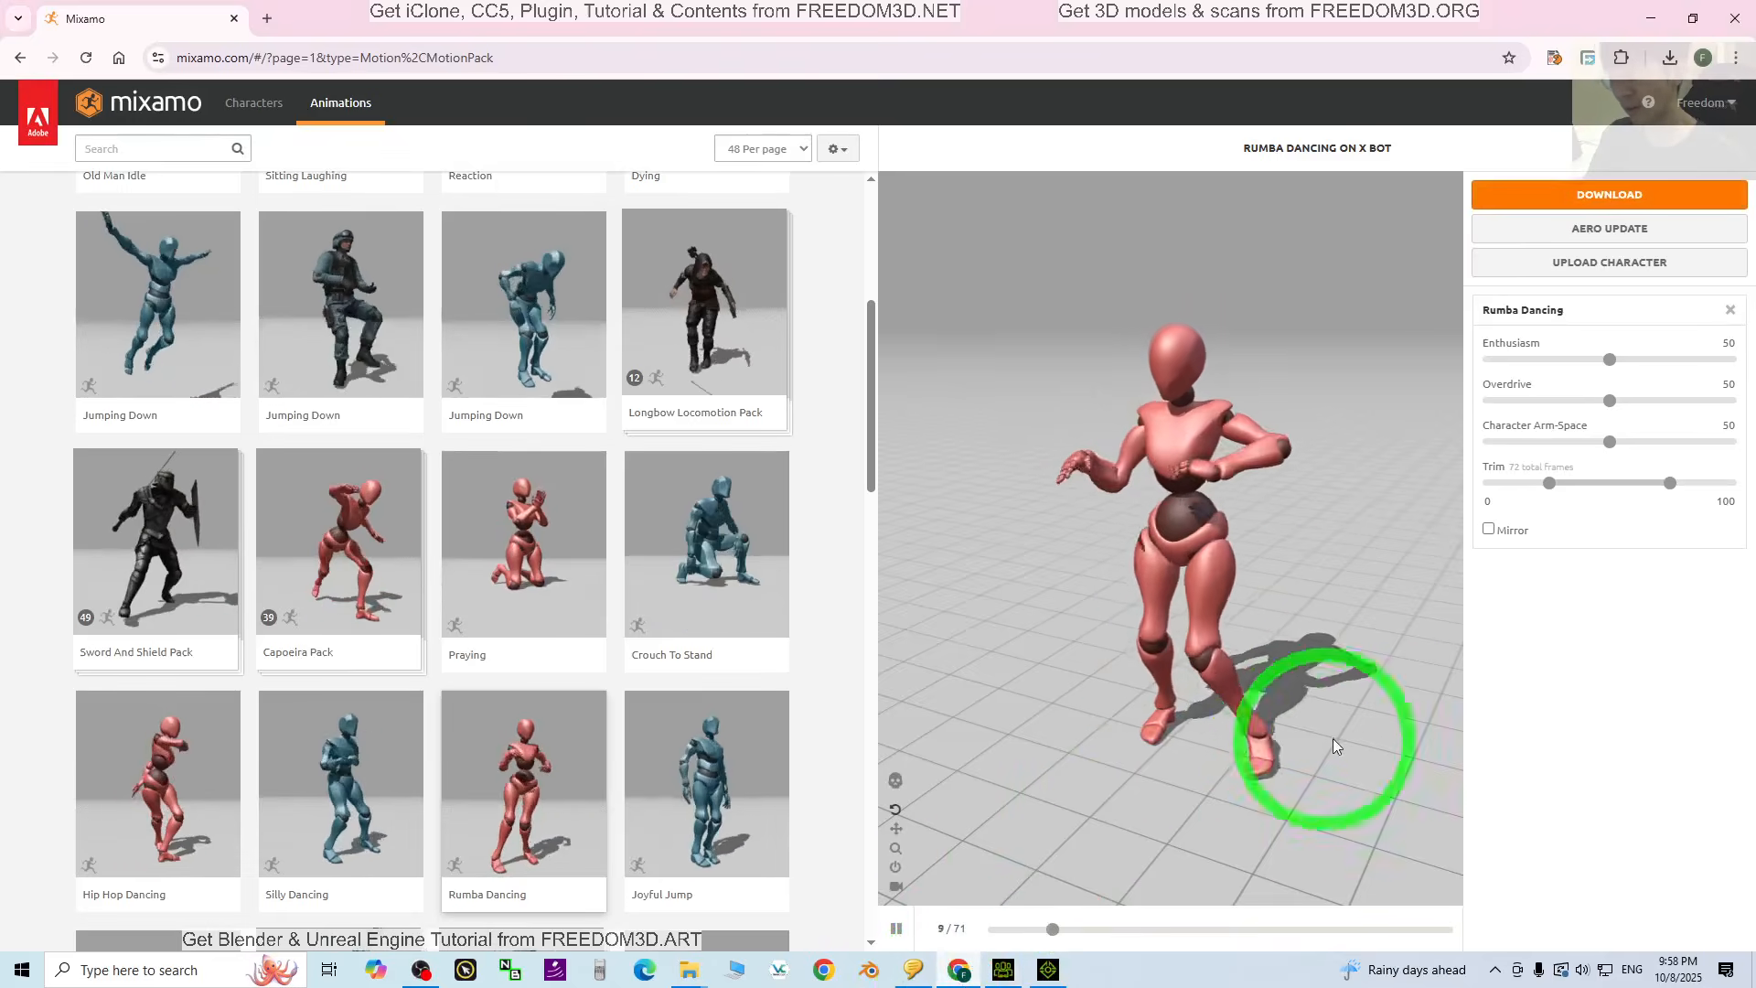
left_click(895, 929)
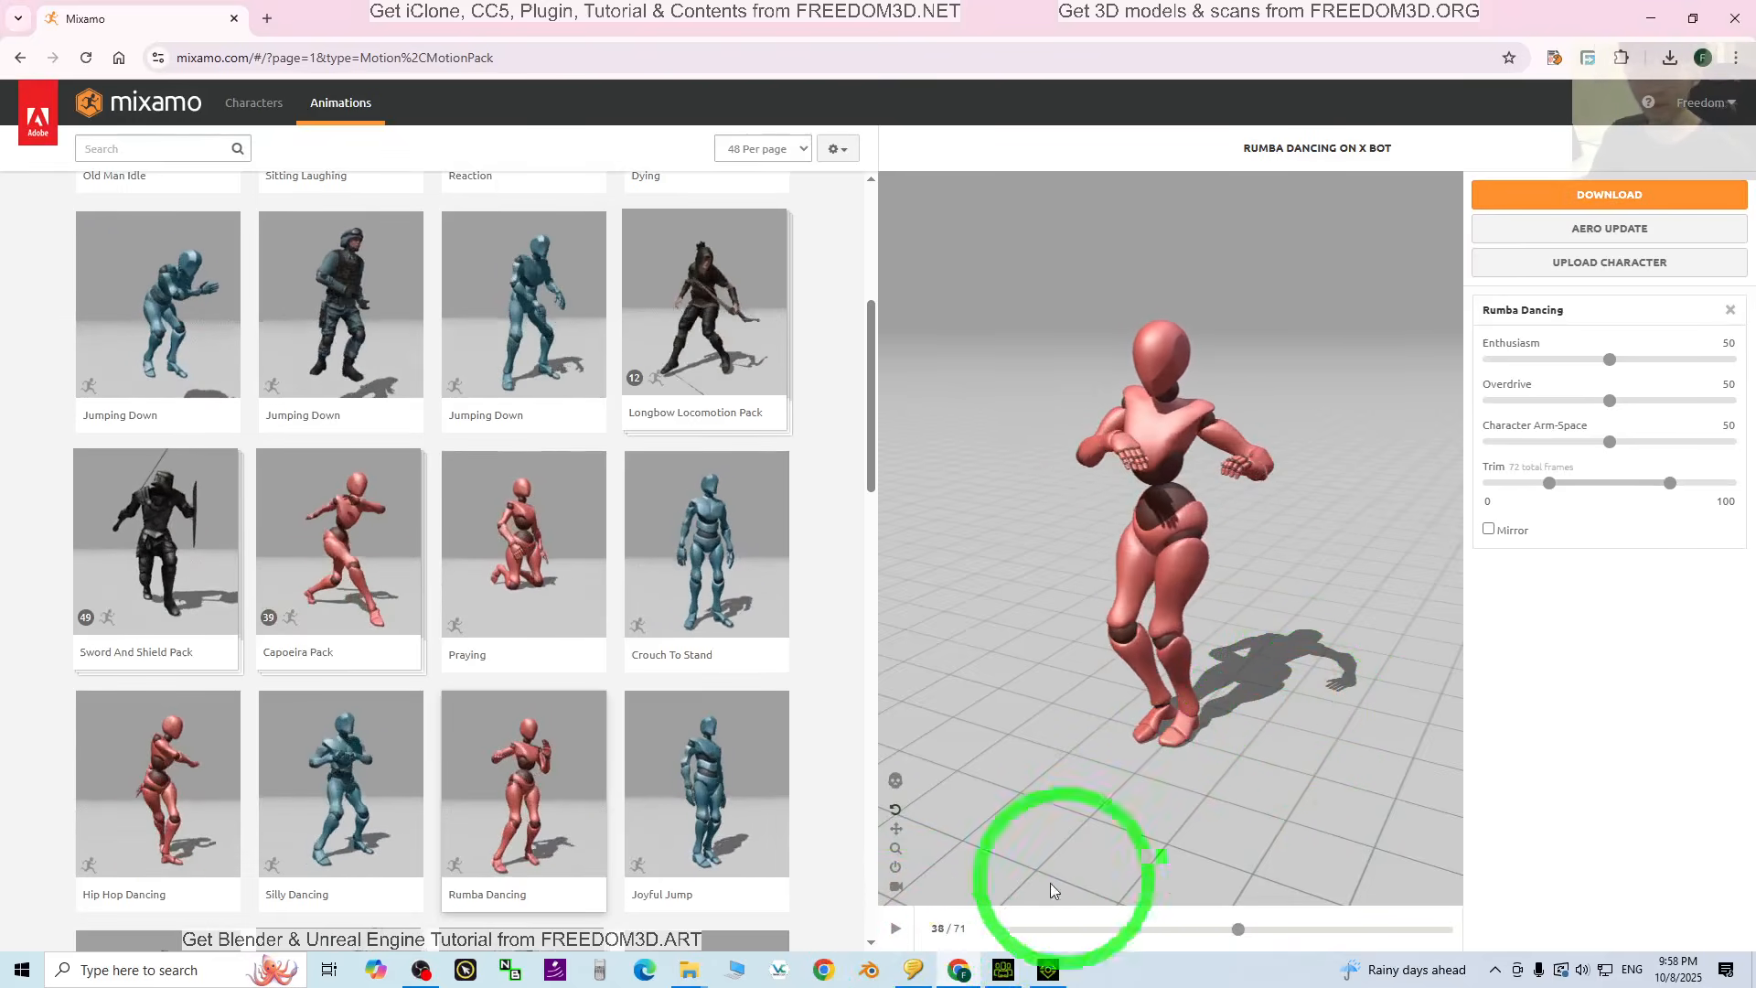
left_click(1016, 975)
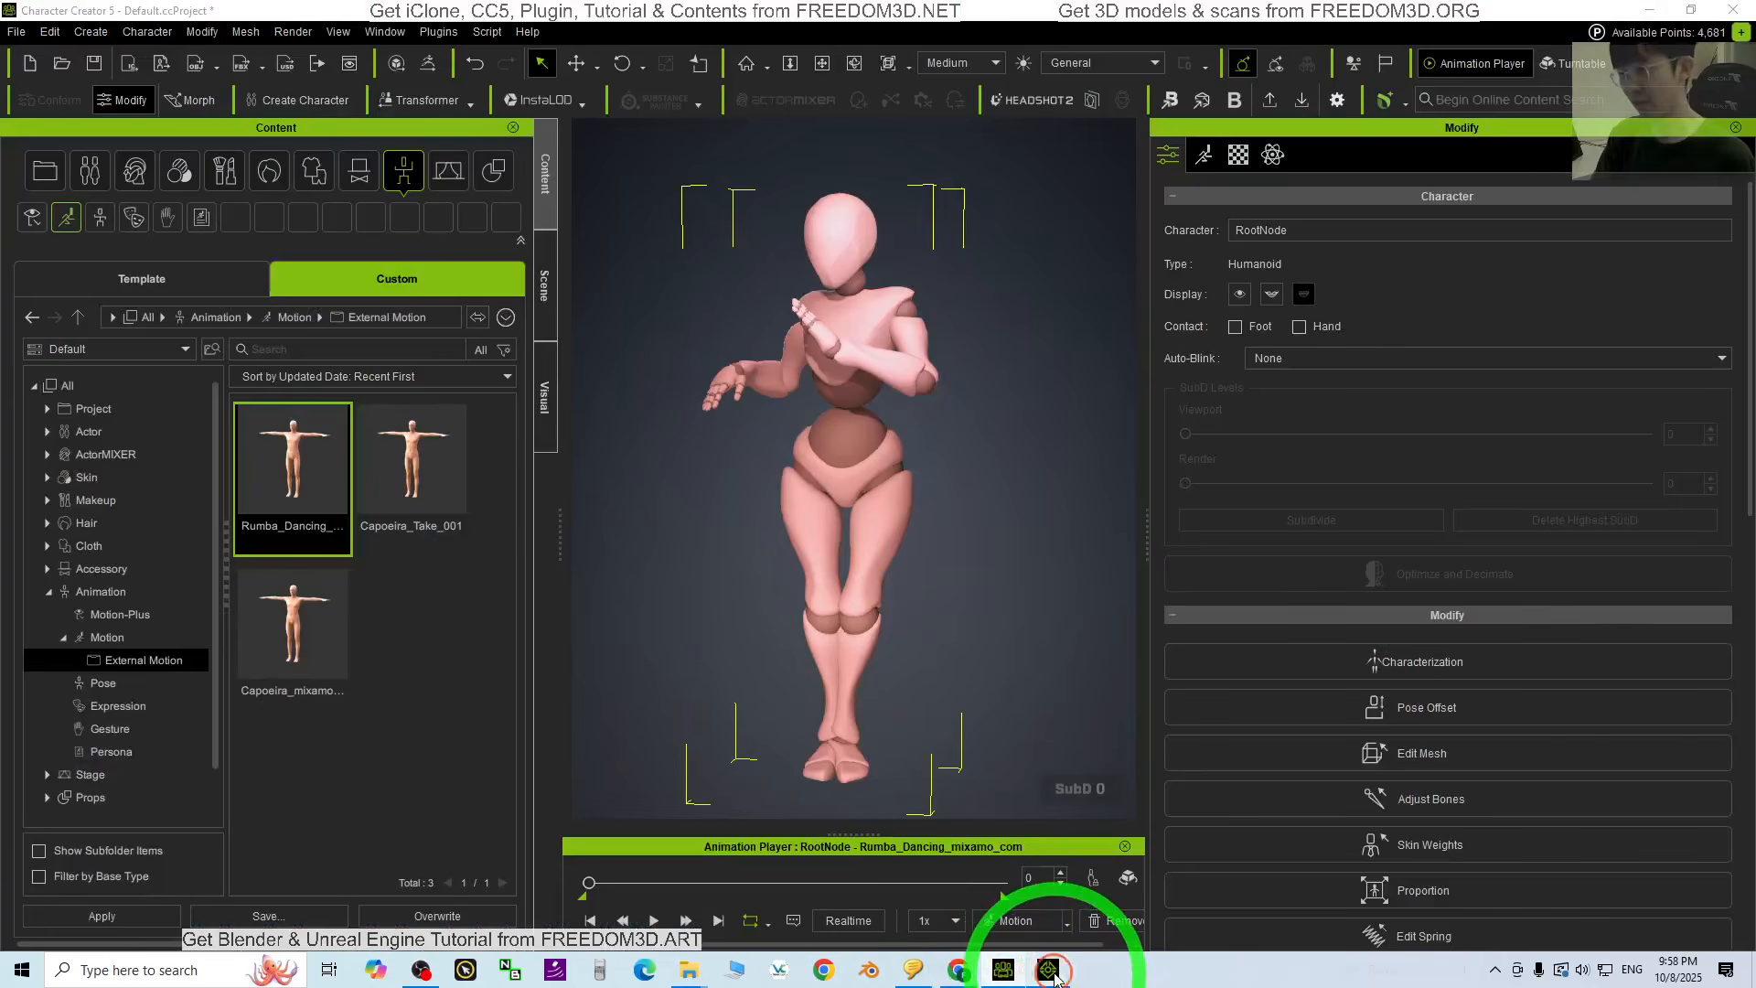
left_click(1050, 971)
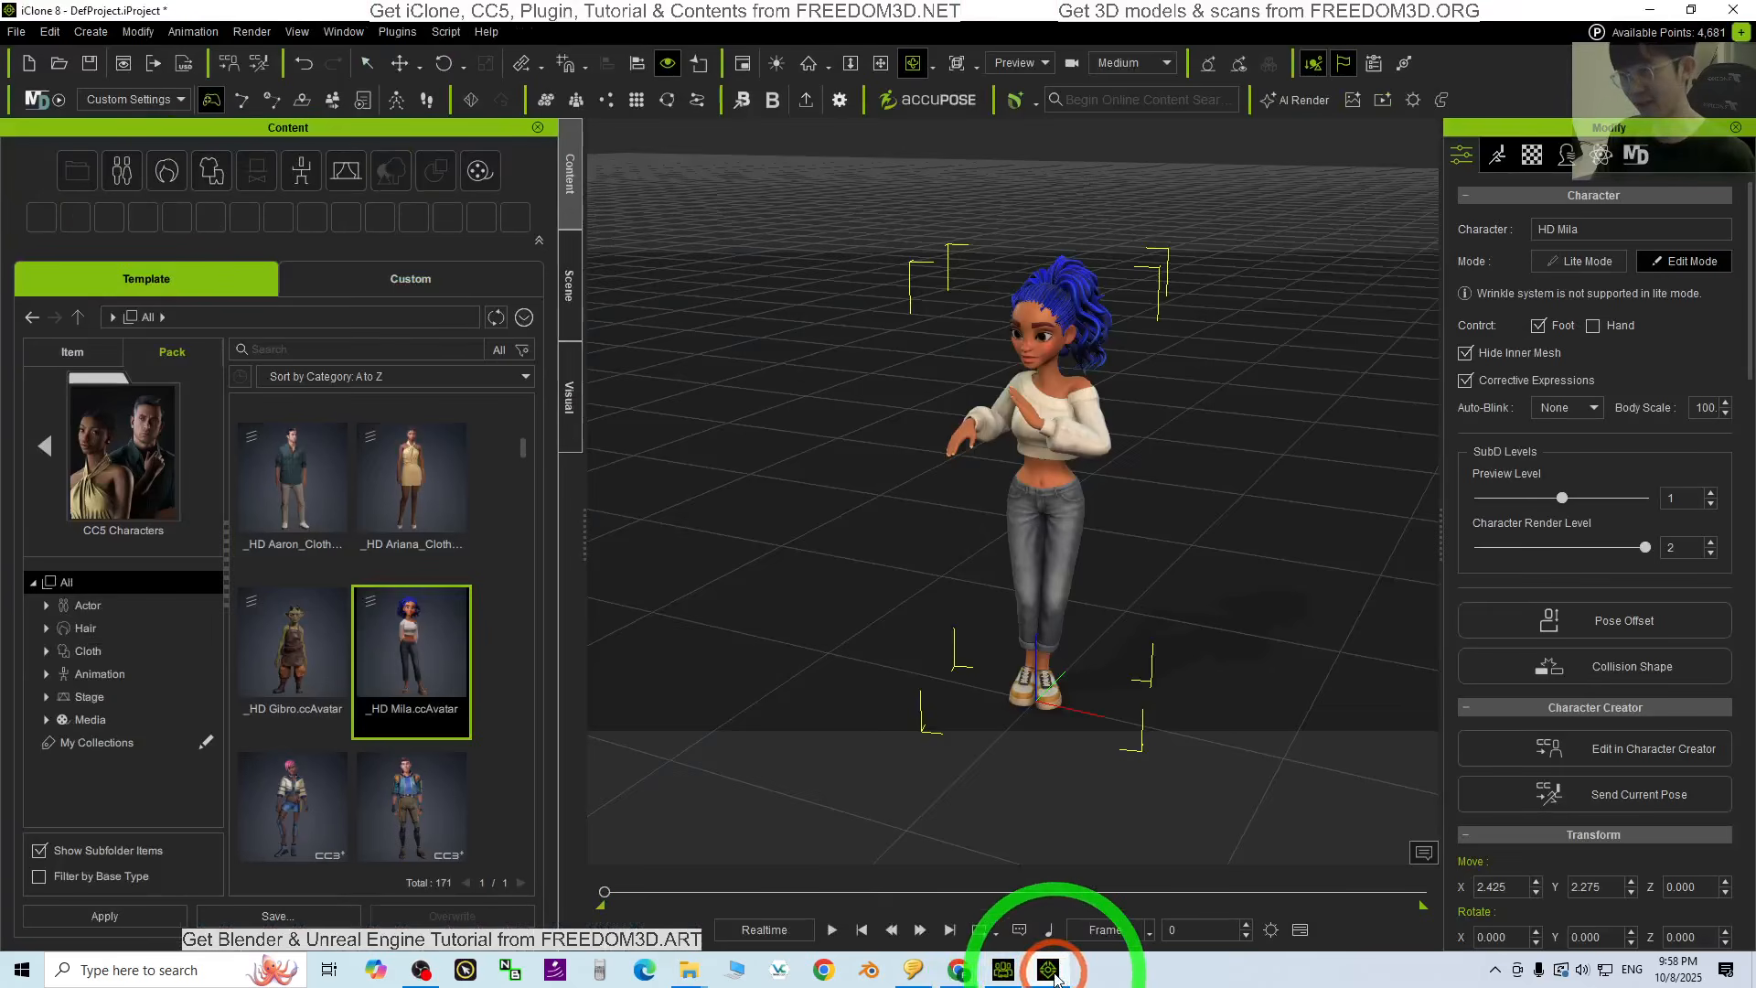
Step: Play HD Mila's dance against the paused Mixamo preview and return the iClone timeline to its first frame
left_click(843, 931)
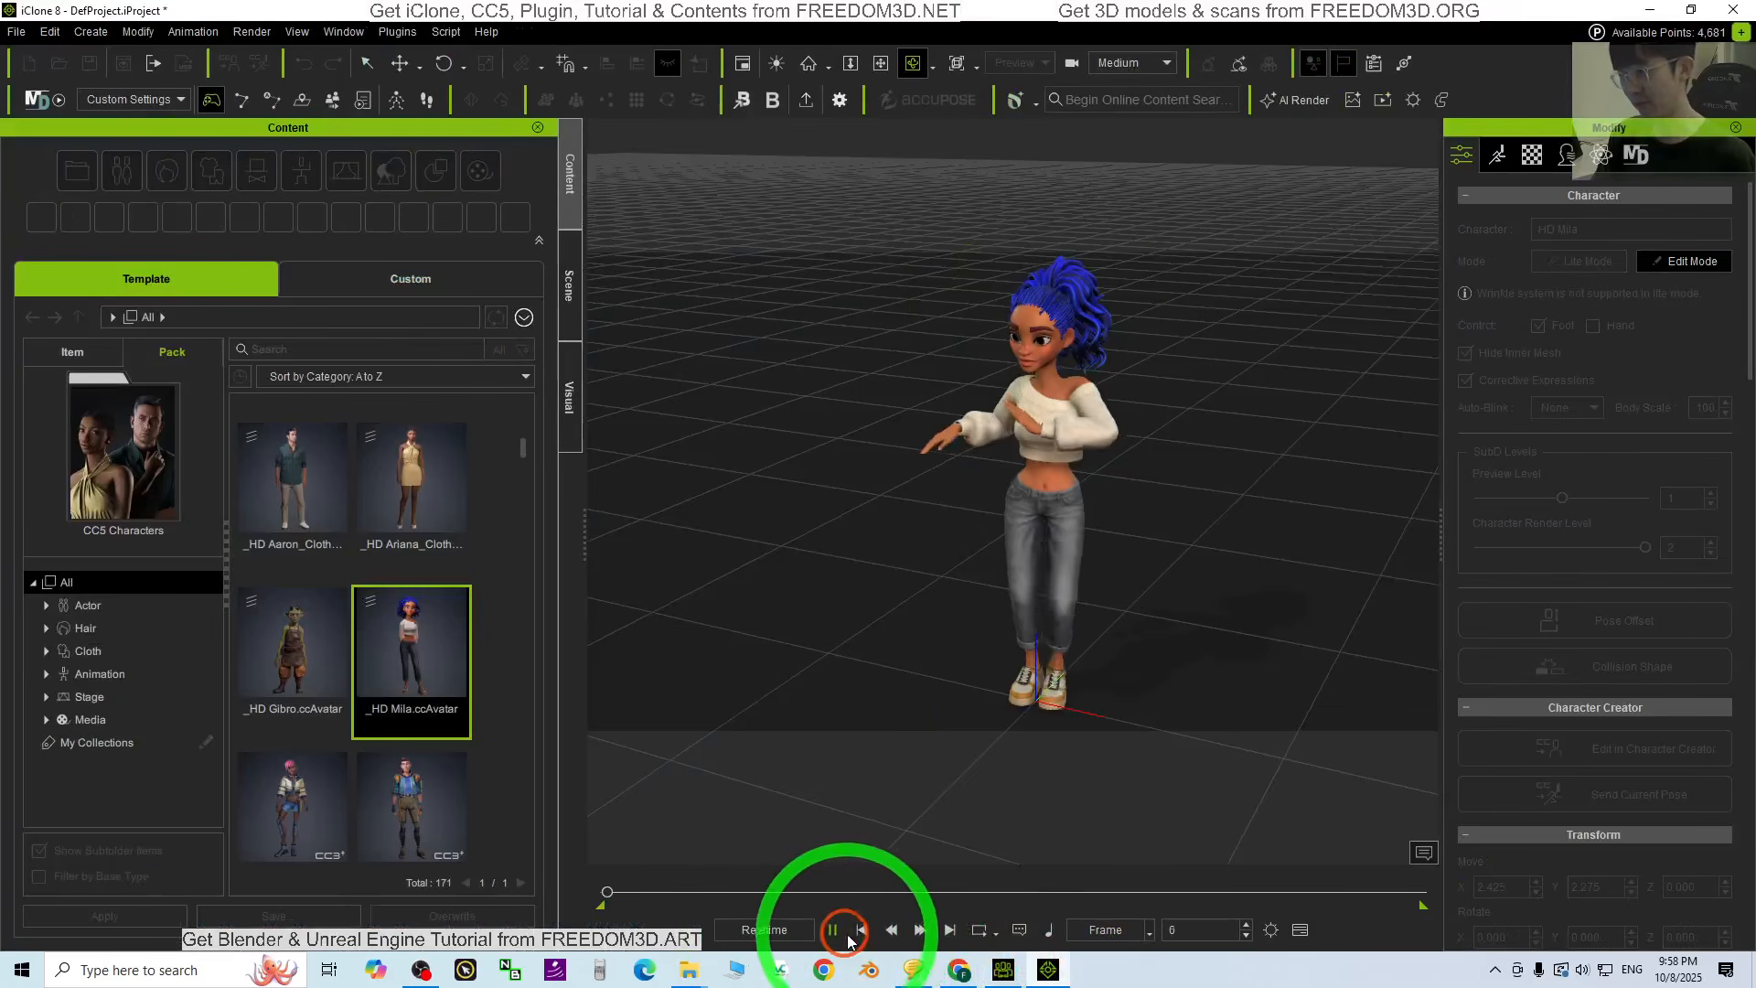
left_click(961, 970)
left_click(1046, 969)
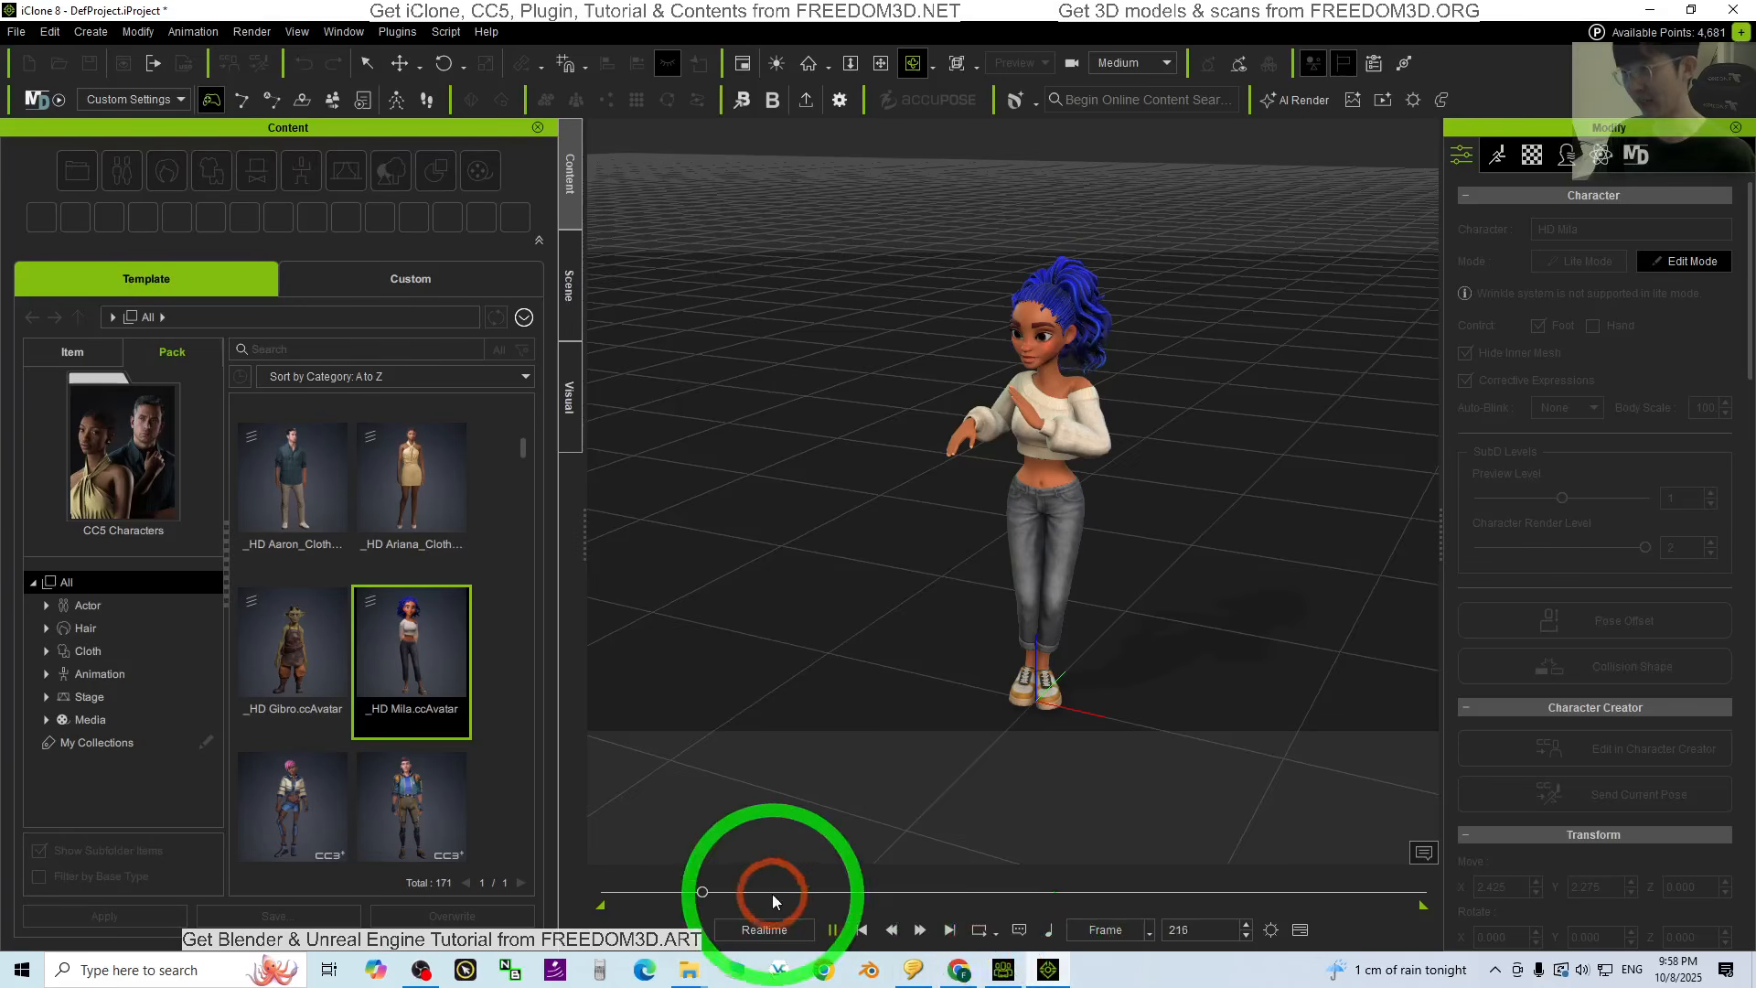
left_click(869, 931)
Step: Switch to Character Creator, play the rumba motion on the Mixamo character, rewind and replay it, and pause
left_click(1009, 966)
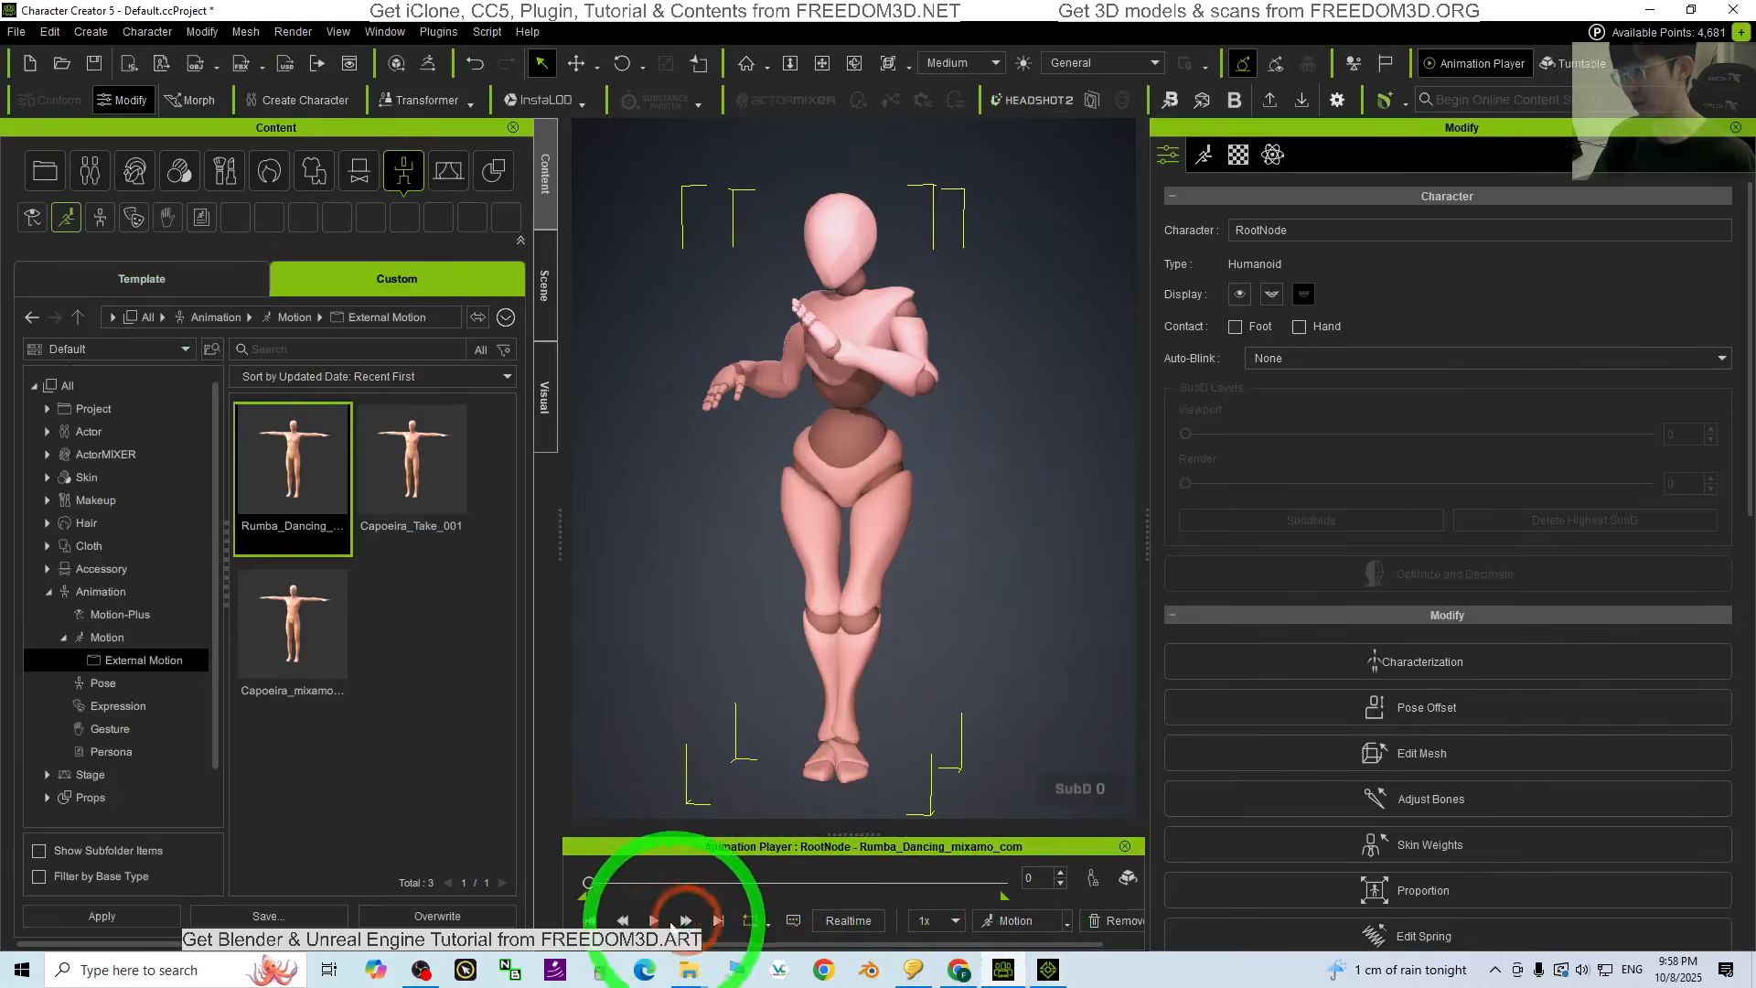
left_click(657, 920)
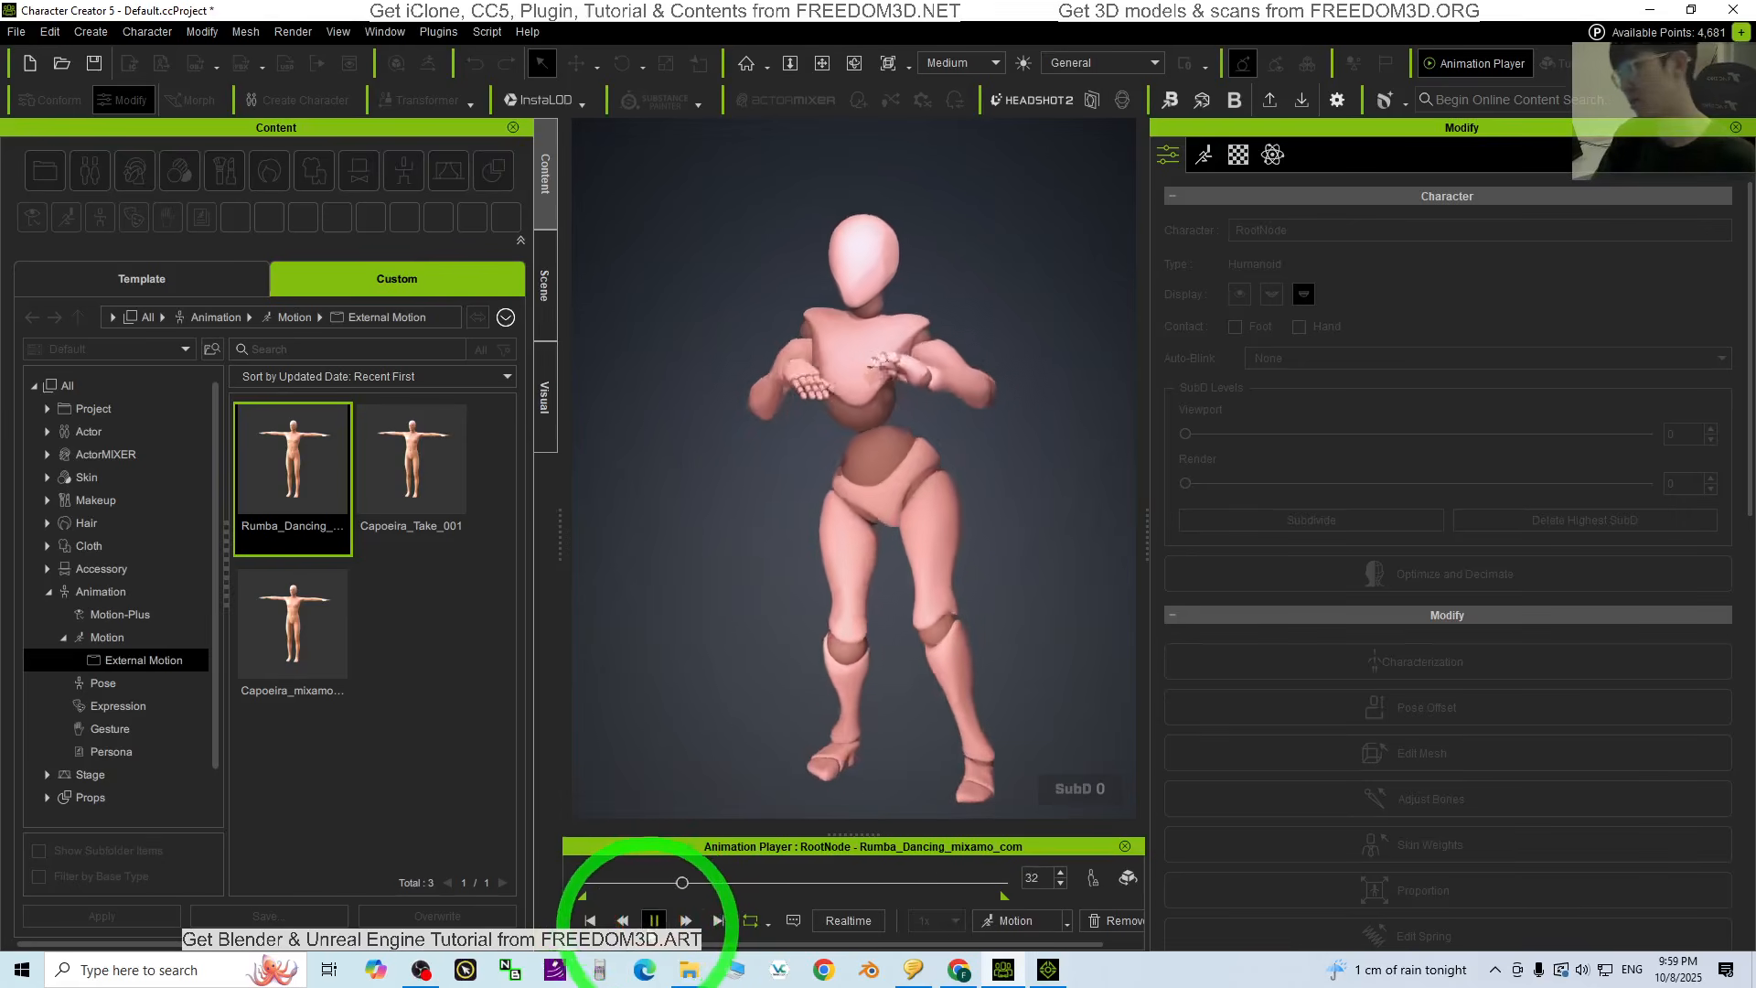
left_click(621, 920)
left_click(1231, 813)
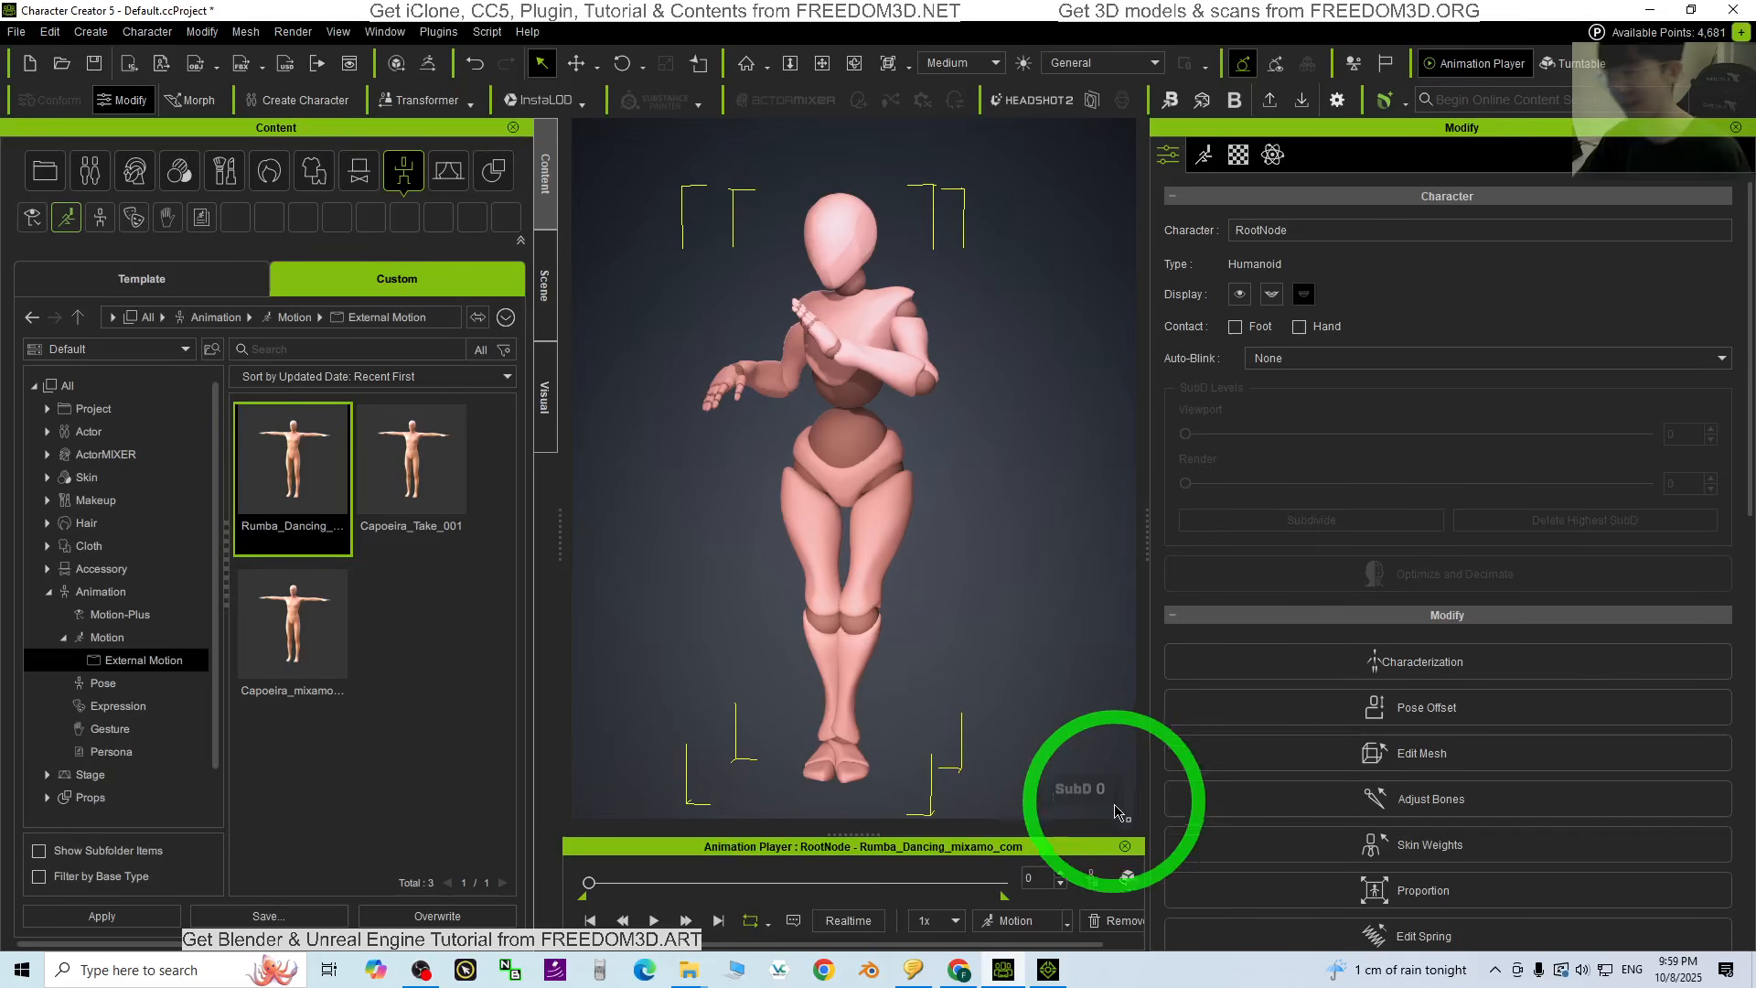
left_click(652, 919)
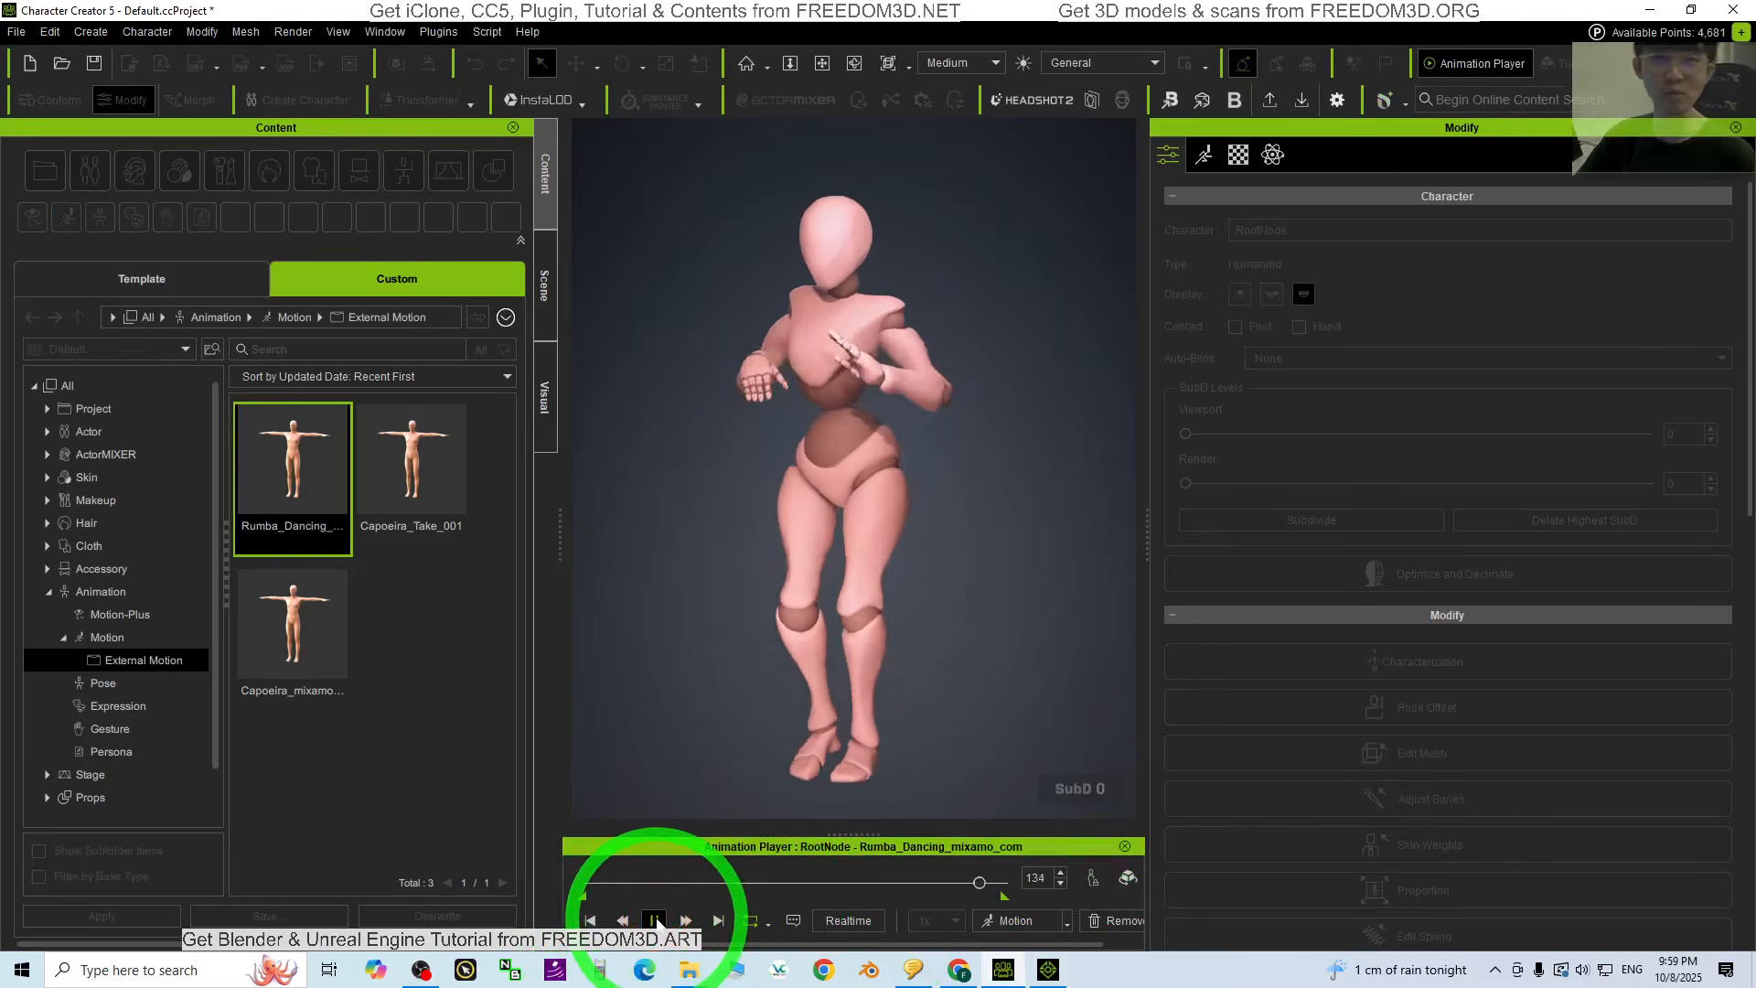
left_click(656, 922)
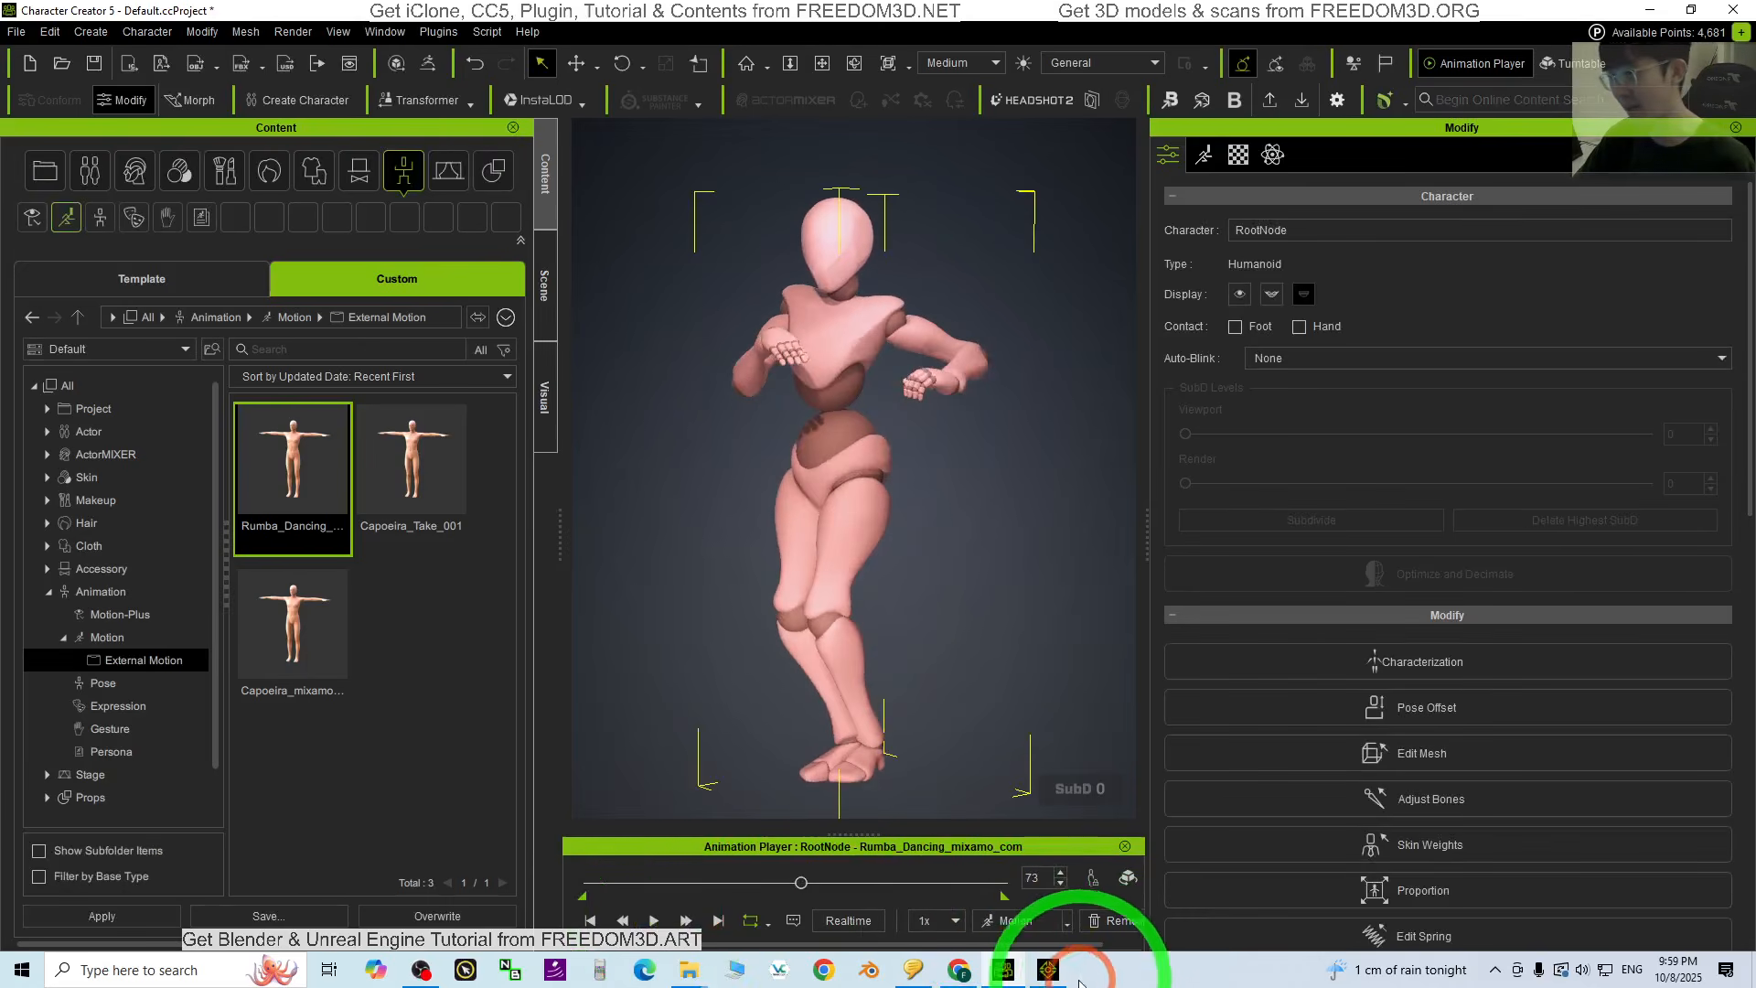
Step: Switch to iClone and play the dance on HD Mila for comparison with the Mixamo character
left_click(1049, 971)
left_click(833, 929)
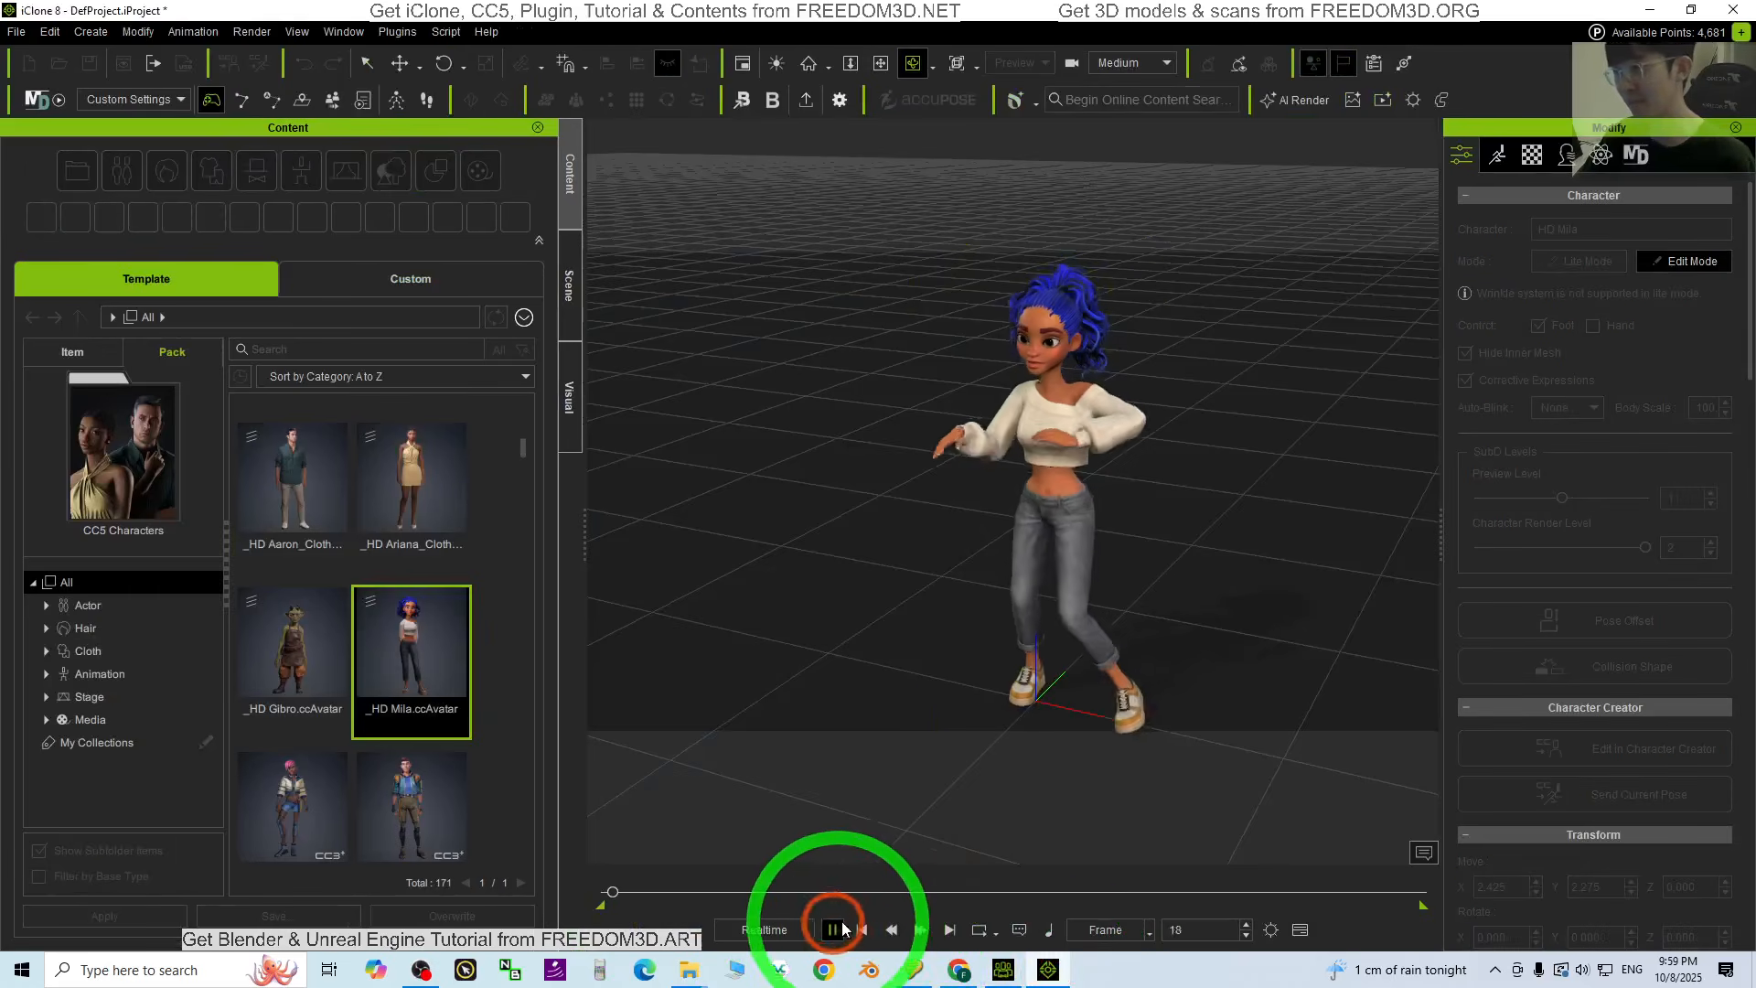